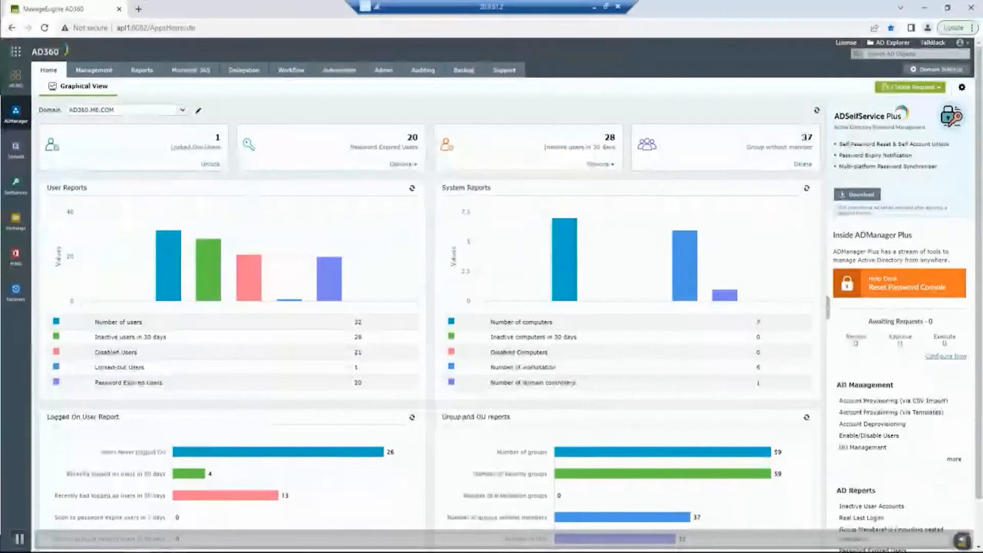
- Open the Google Workspace account configuration in the Microsoft 365/Google Workspace system settings
left_click(381, 71)
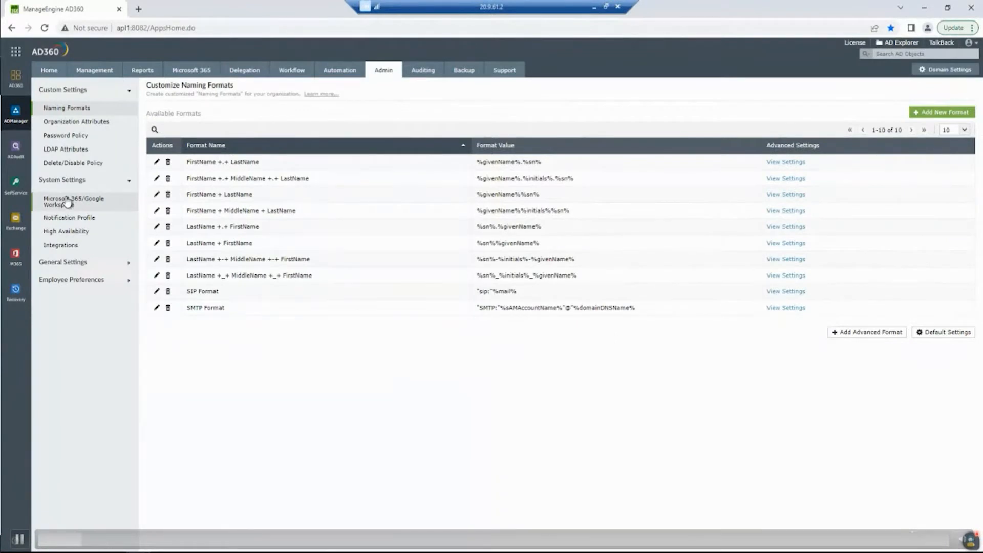
left_click(67, 202)
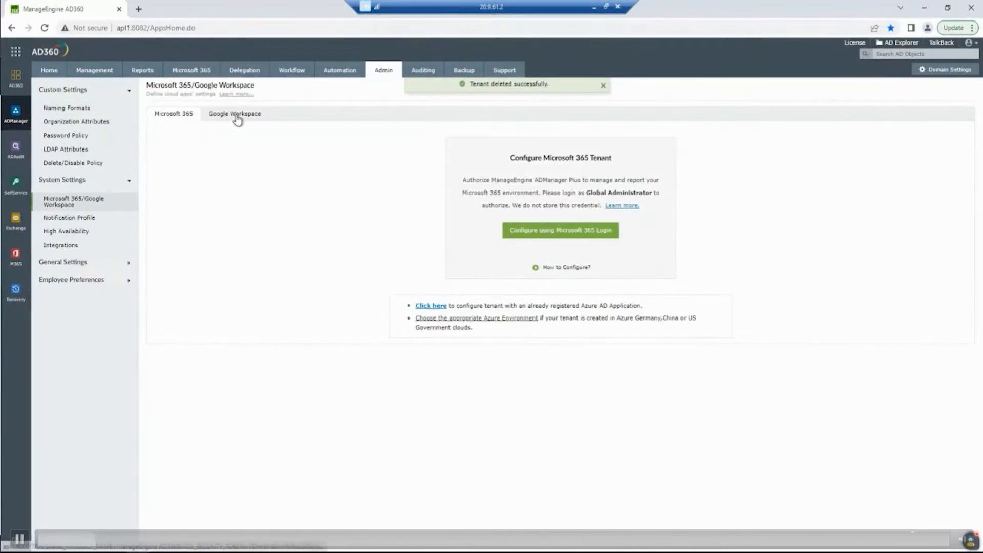
left_click(237, 120)
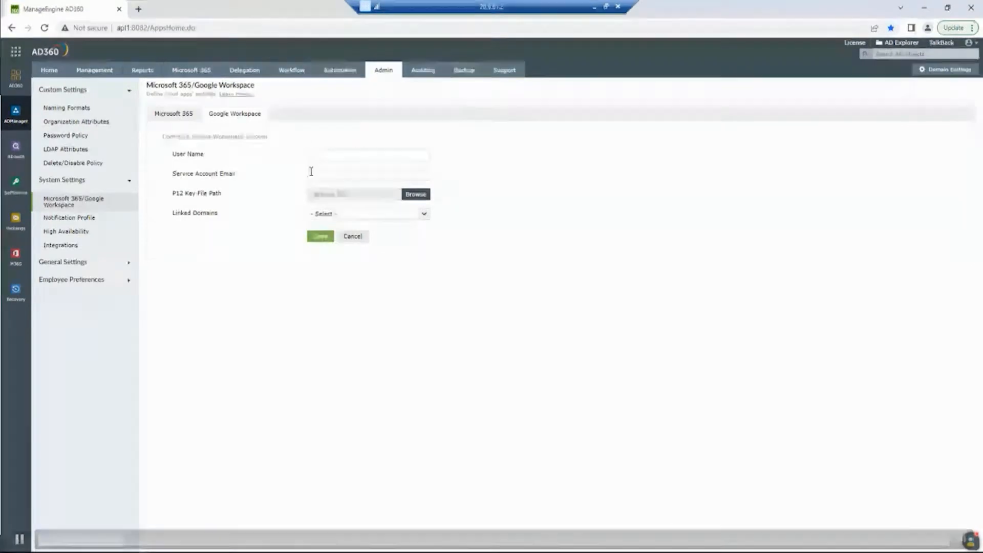
- Read the Google Workspace help document on service account creation, authorization scopes and P12 keys, and close it
left_click(233, 95)
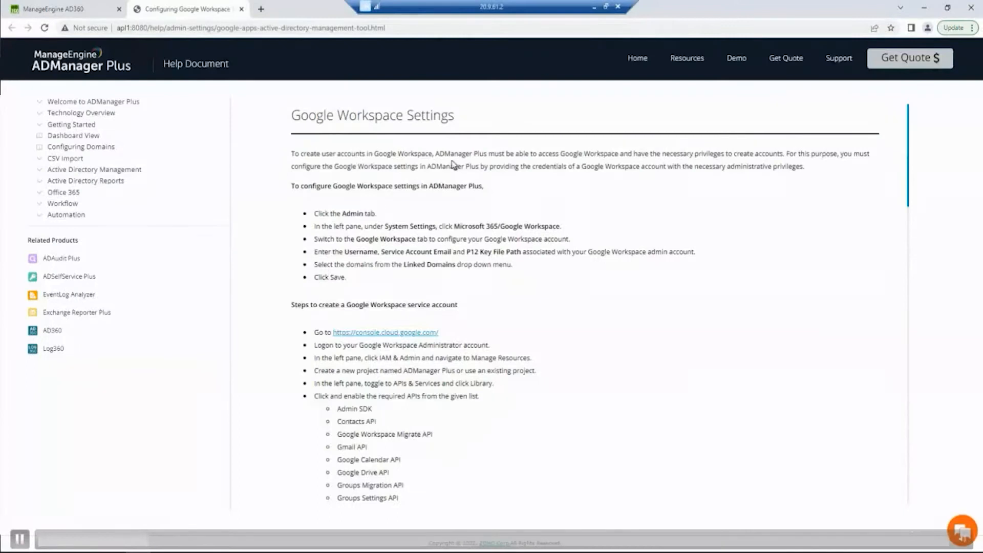
scroll(342, 226, "down", 2)
scroll(424, 259, "down", 5)
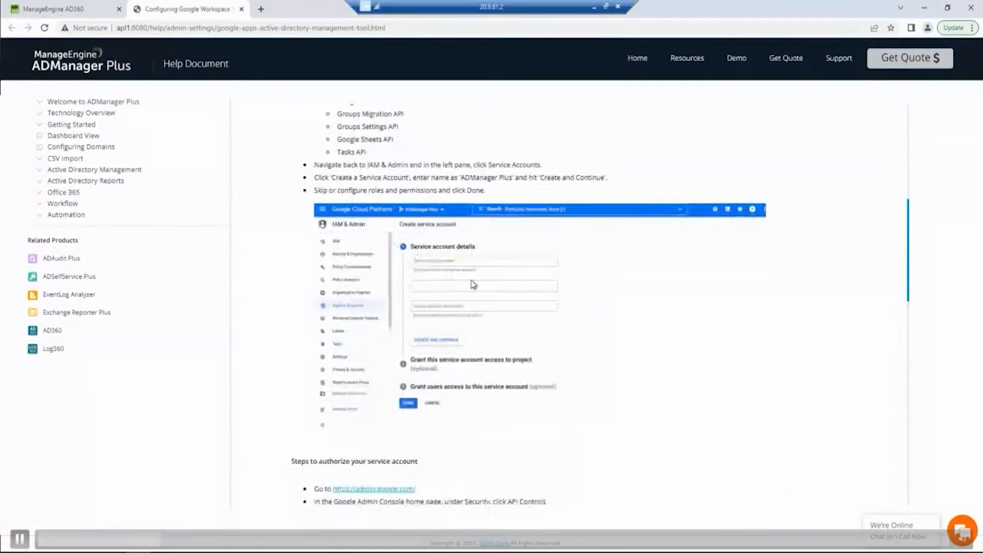
scroll(455, 254, "down", 4)
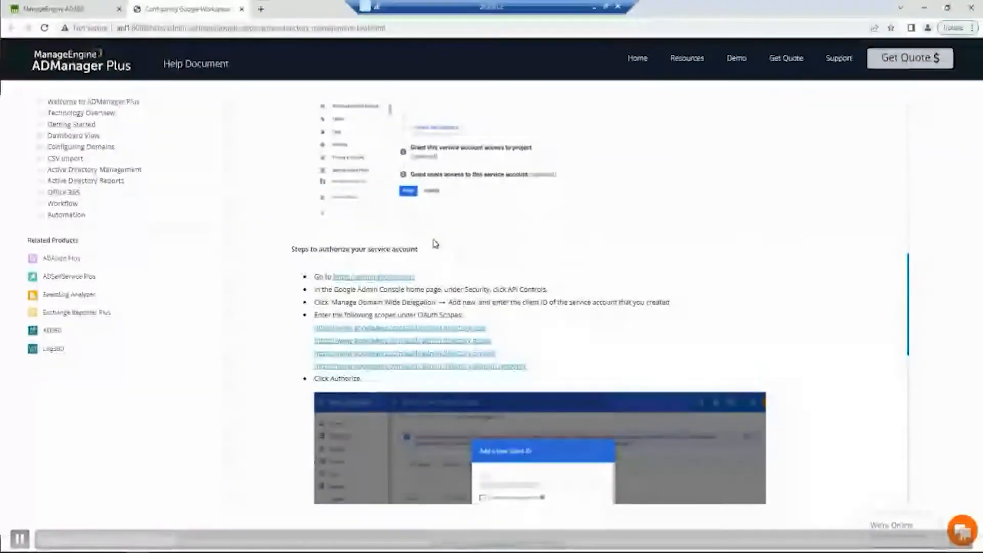
scroll(435, 244, "down", 2)
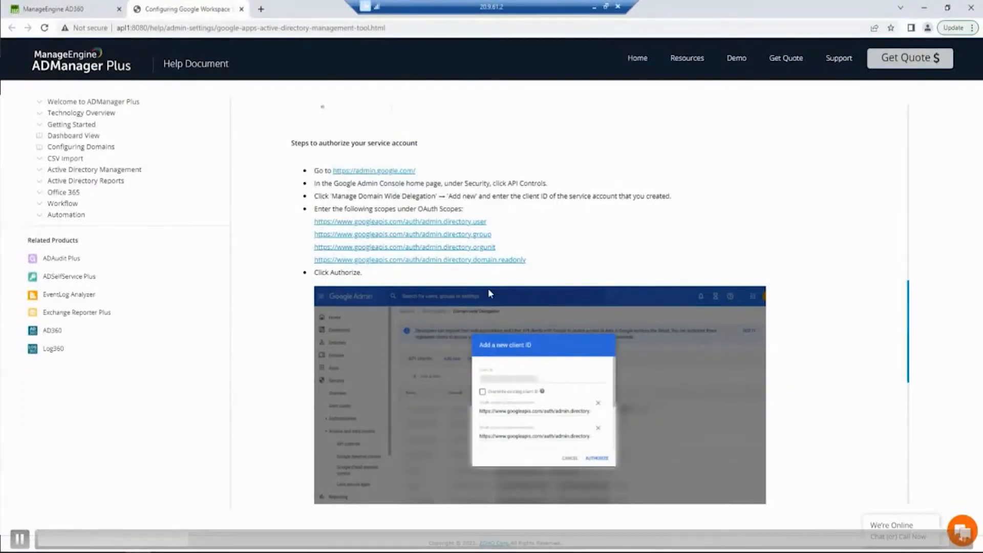
scroll(333, 208, "down", 5)
scroll(494, 318, "down", 1)
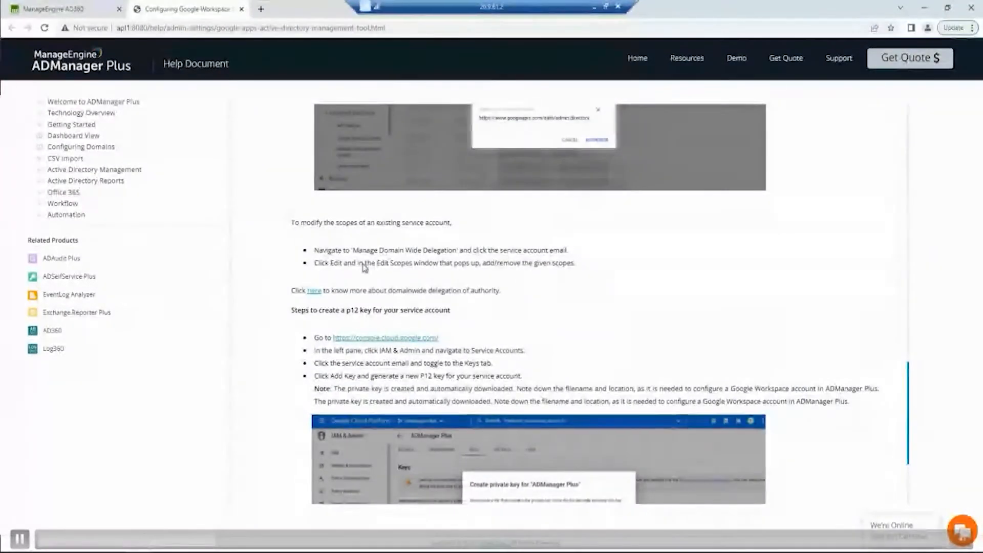
scroll(360, 209, "up", 5)
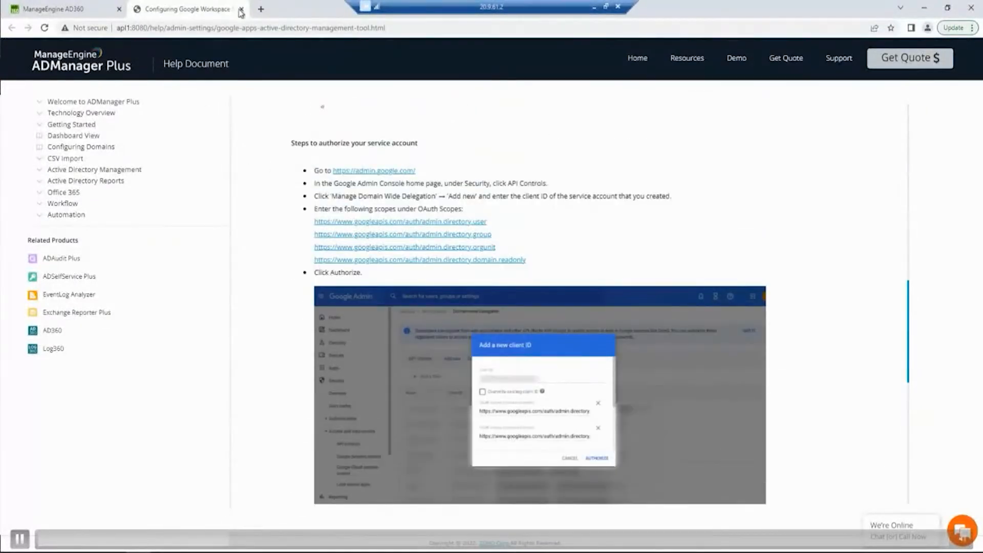
left_click(242, 10)
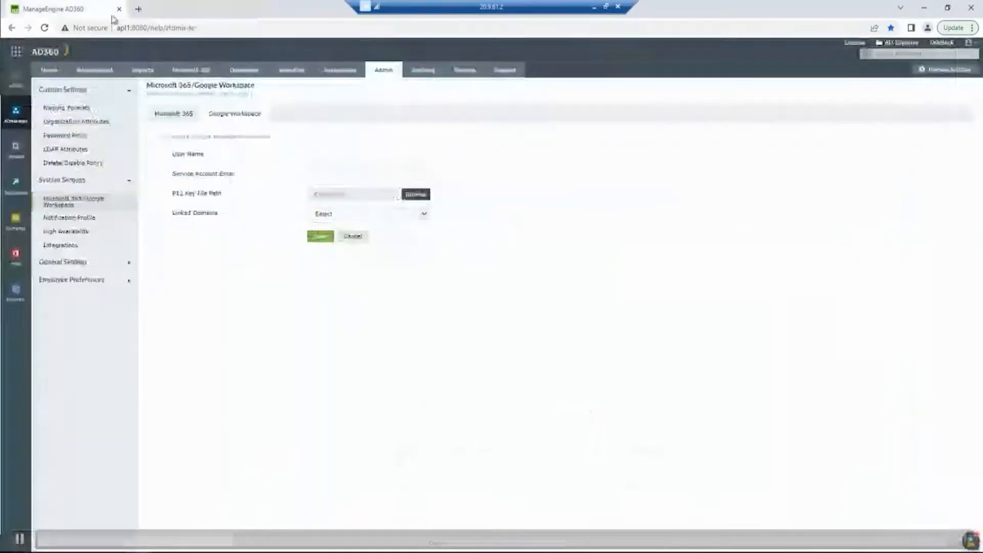
- Read the Microsoft 365 settings help document, including its prerequisites, MSOnline PowerShell module installation and troubleshooting, and close it
left_click(182, 115)
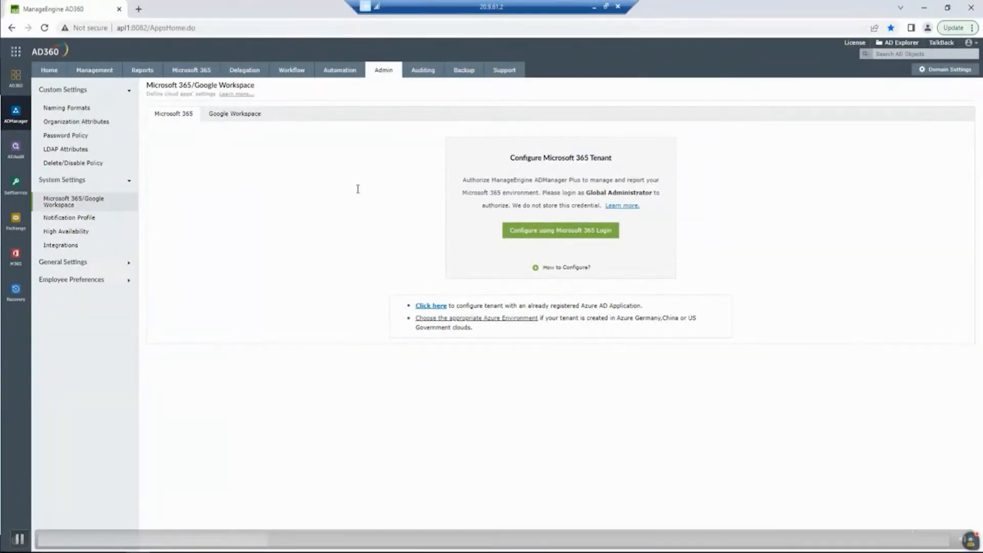
left_click(228, 95)
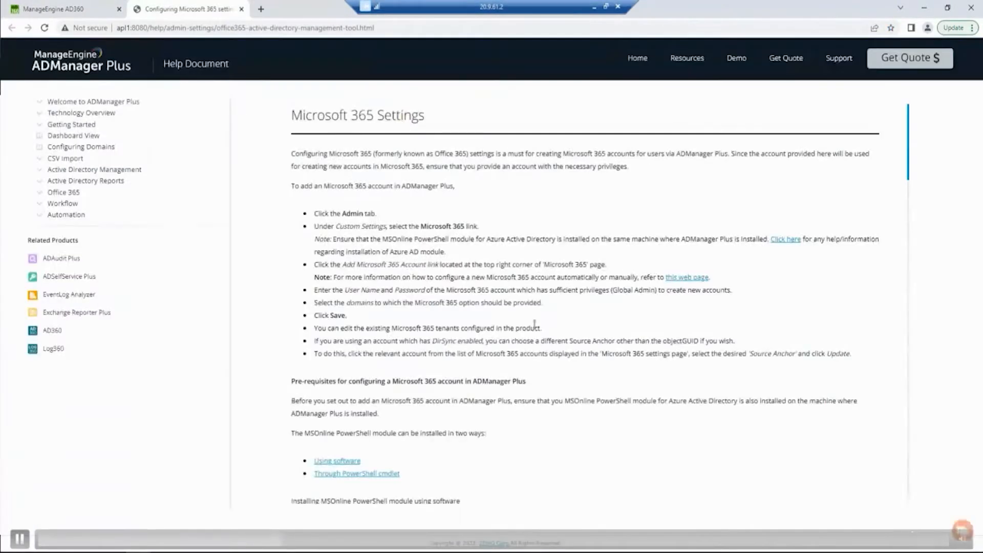
scroll(566, 297, "down", 10)
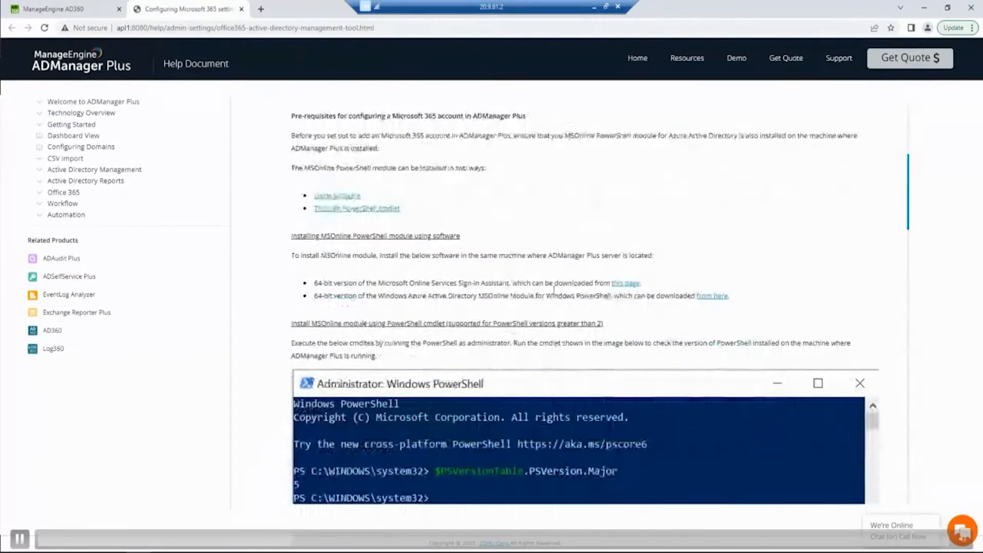
scroll(368, 322, "down", 7)
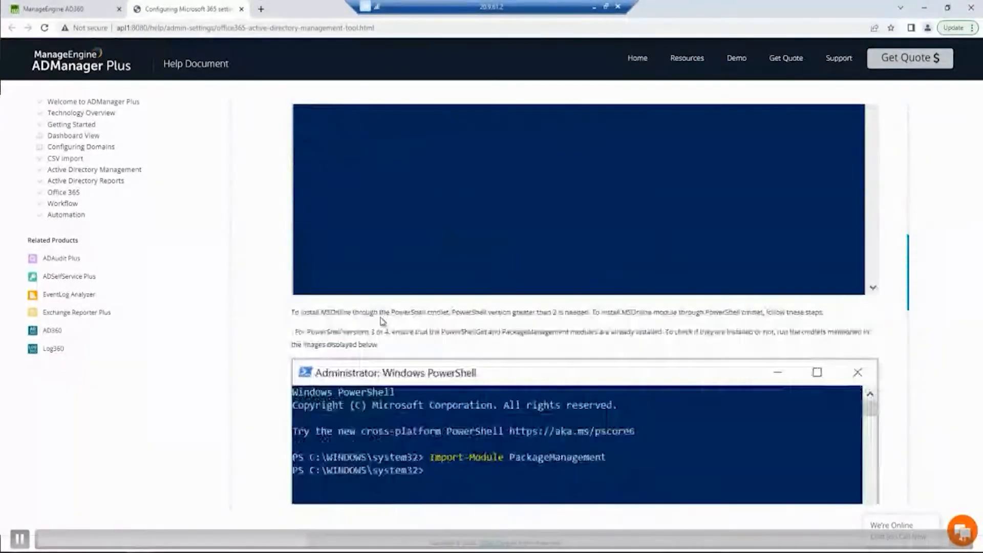
scroll(492, 277, "down", 10)
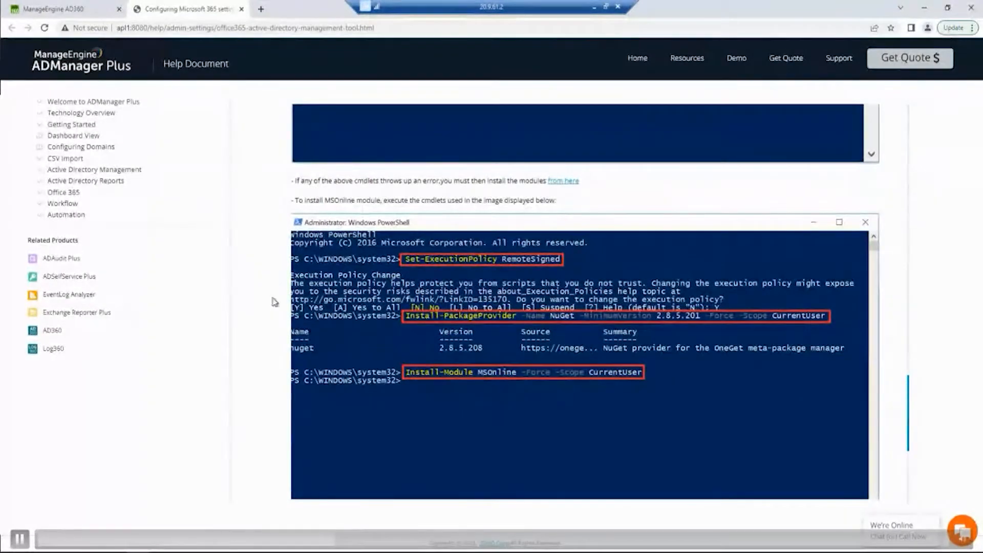
scroll(293, 334, "down", 2)
scroll(294, 334, "down", 1)
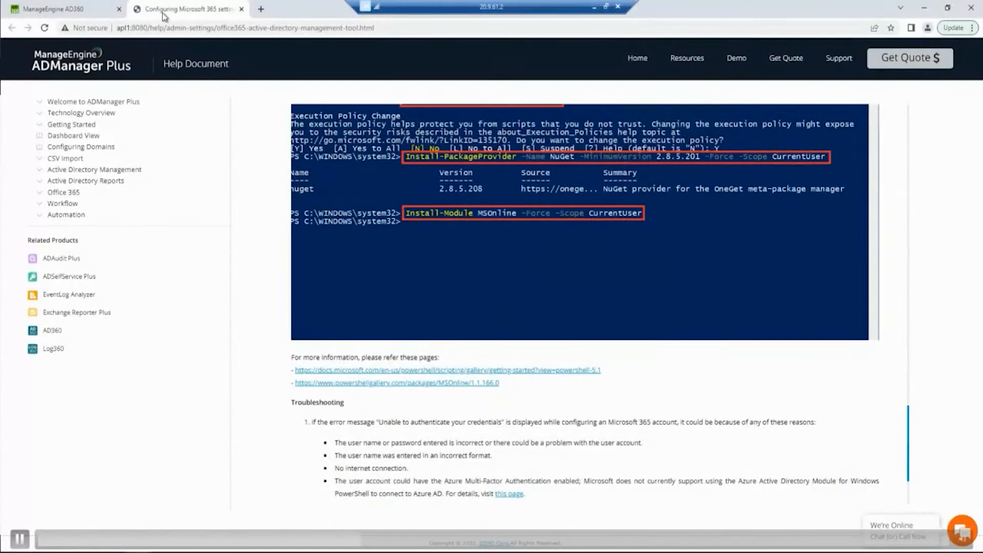
left_click(241, 9)
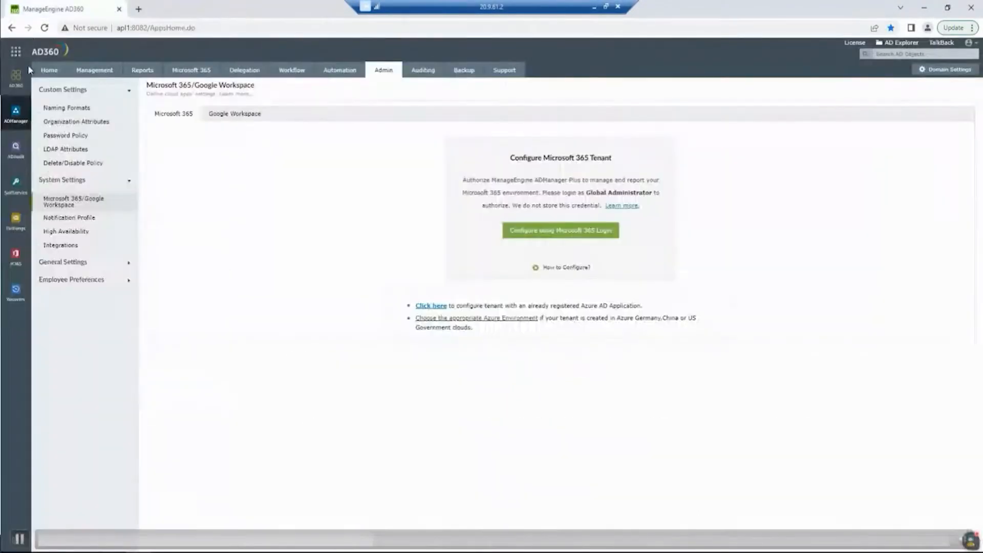
- Start configuring a Microsoft 365 tenant using Microsoft 365 login and link the AD360.ME.COM domain to it
left_click(574, 237)
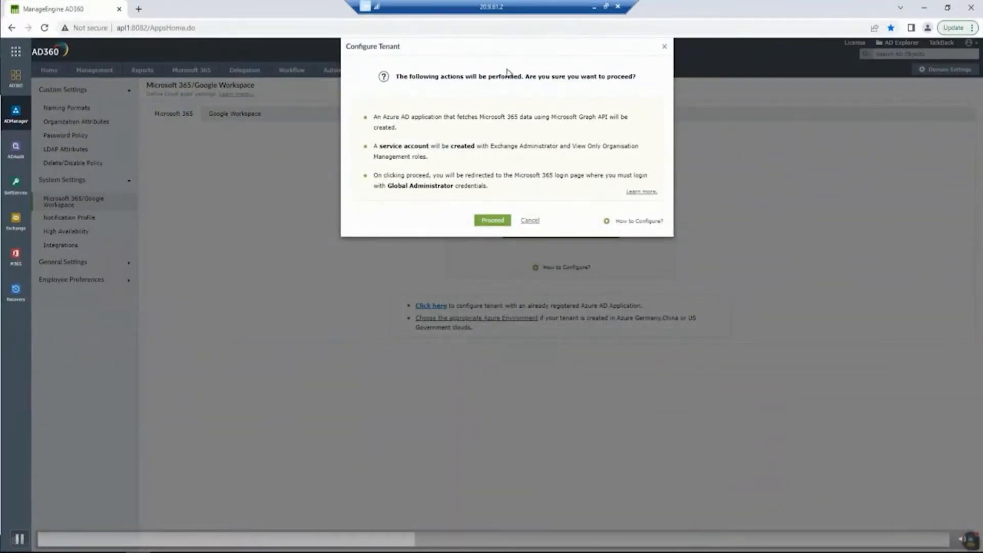
left_click(495, 224)
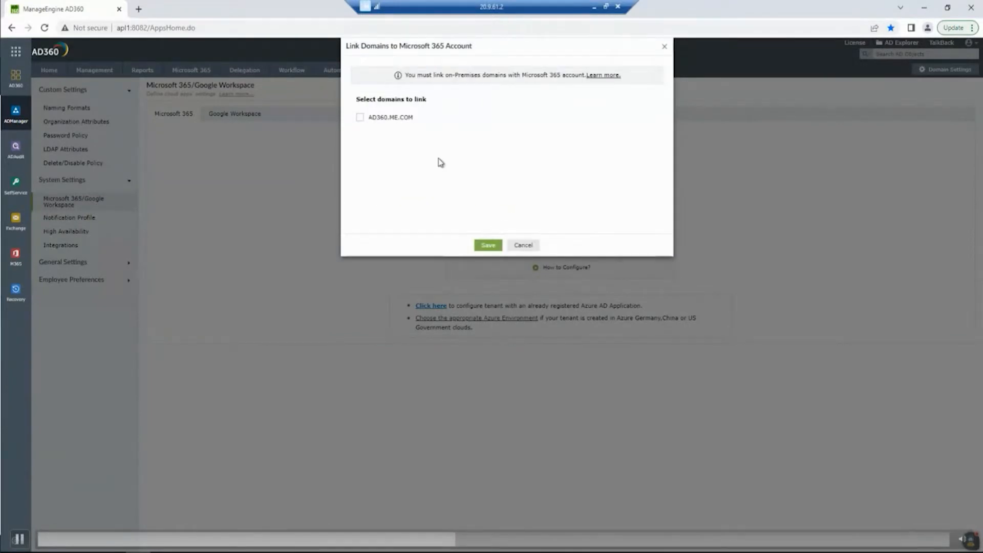
left_click(361, 120)
left_click(488, 244)
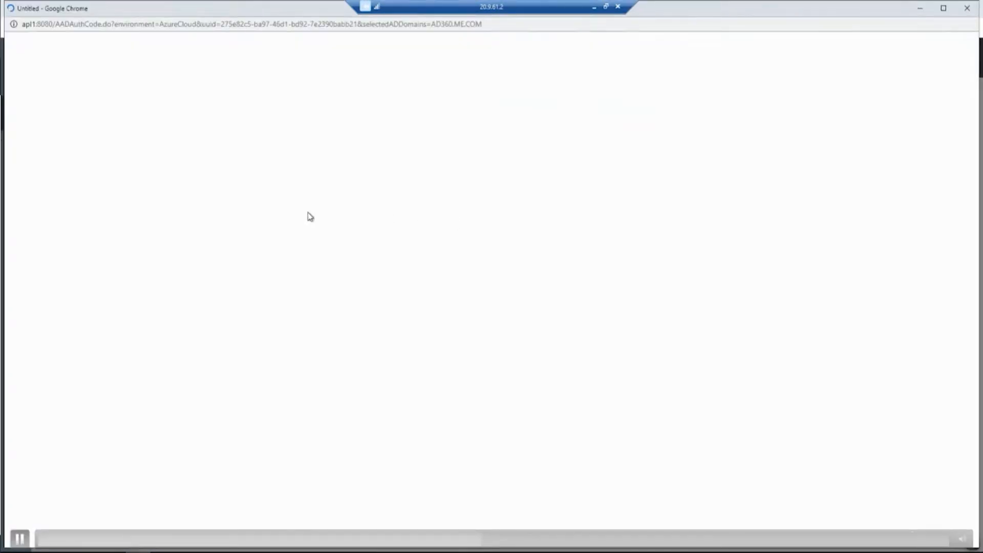
- Authorize the tenant with the signed-in administrator account, accepting both organization permission requests for ADManager Plus
left_click(942, 8)
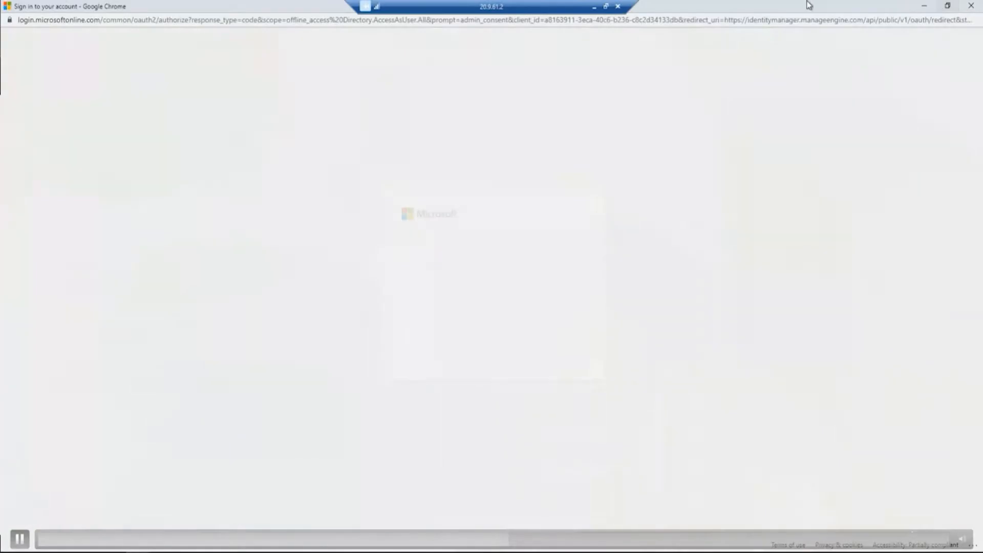
left_click(485, 257)
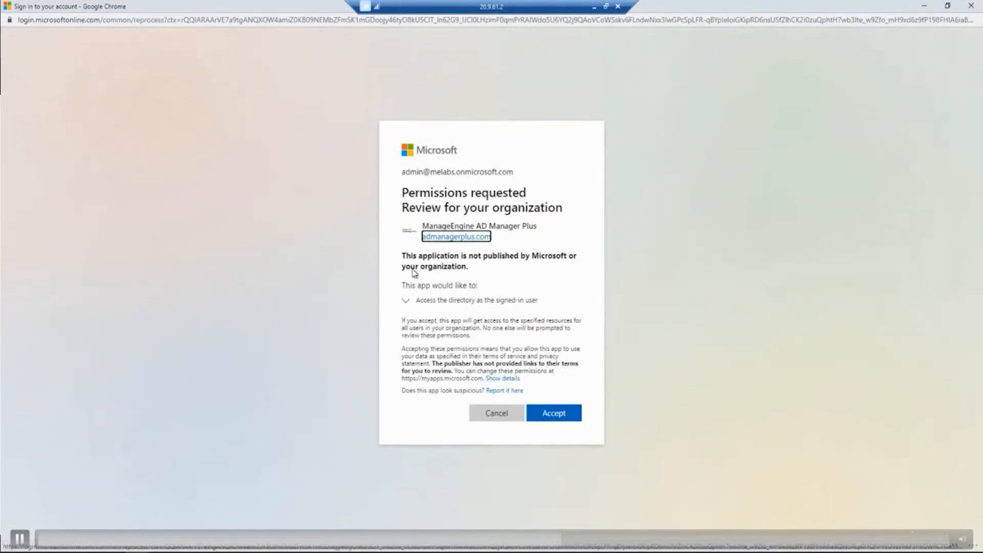
left_click(553, 416)
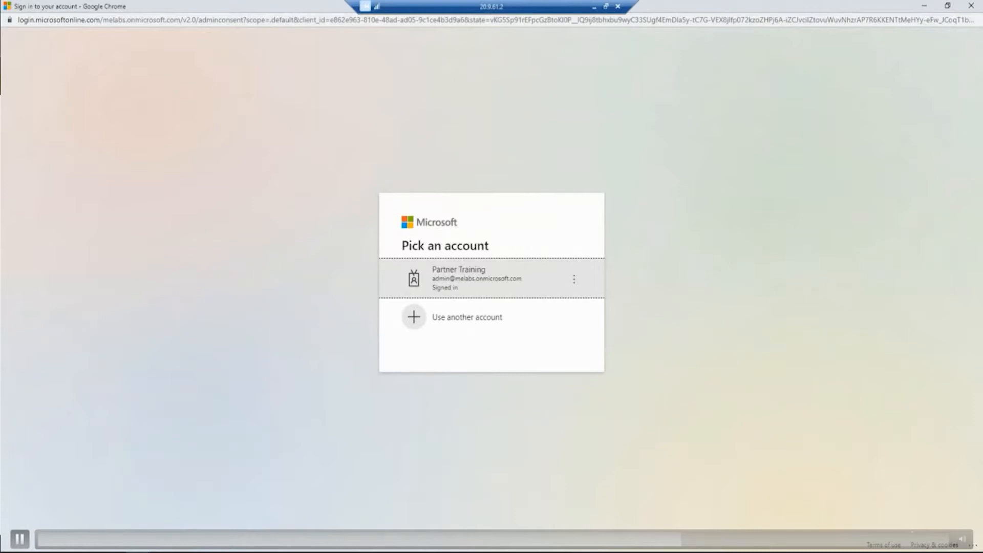
left_click(467, 285)
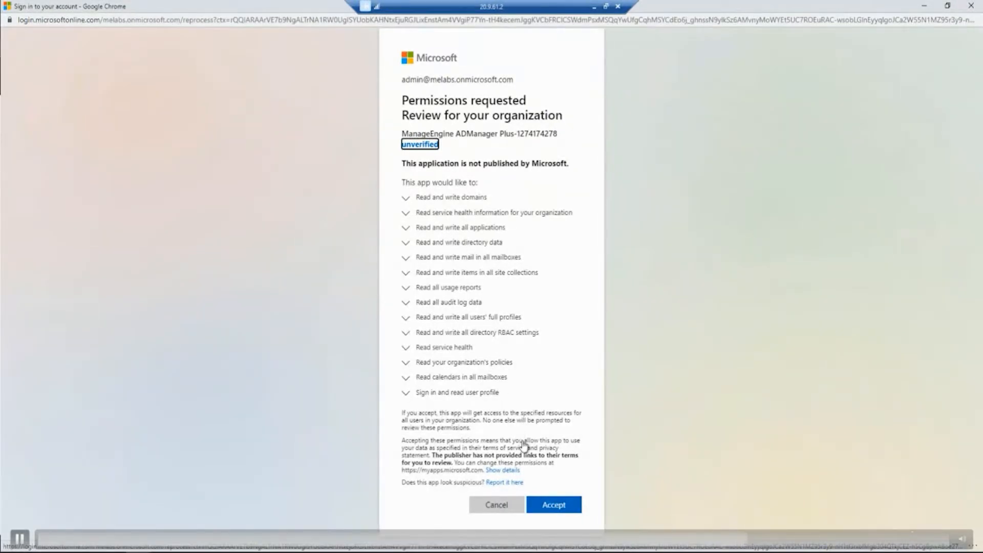
left_click(553, 506)
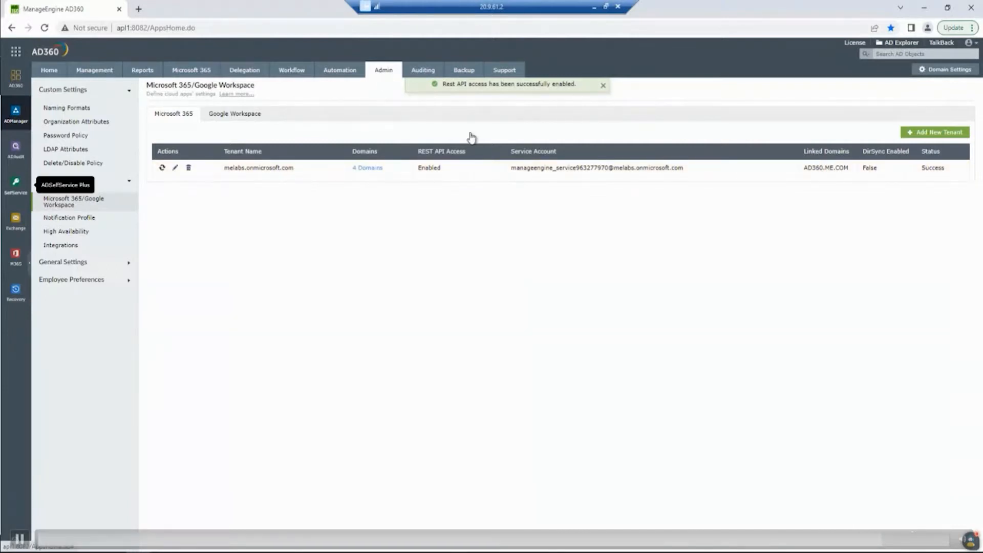
- Review the domains belonging to the melabs.onmicrosoft.com tenant
left_click(364, 168)
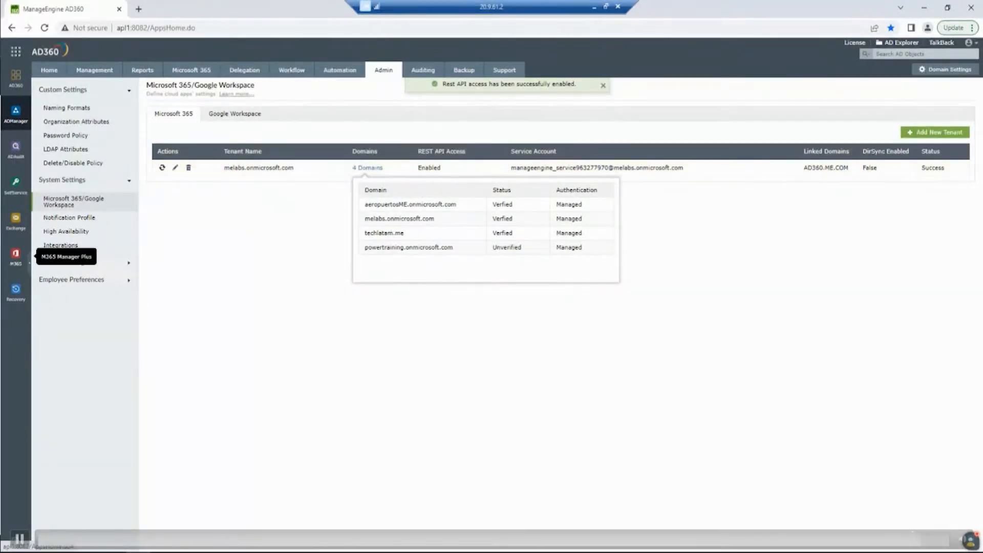
left_click(368, 169)
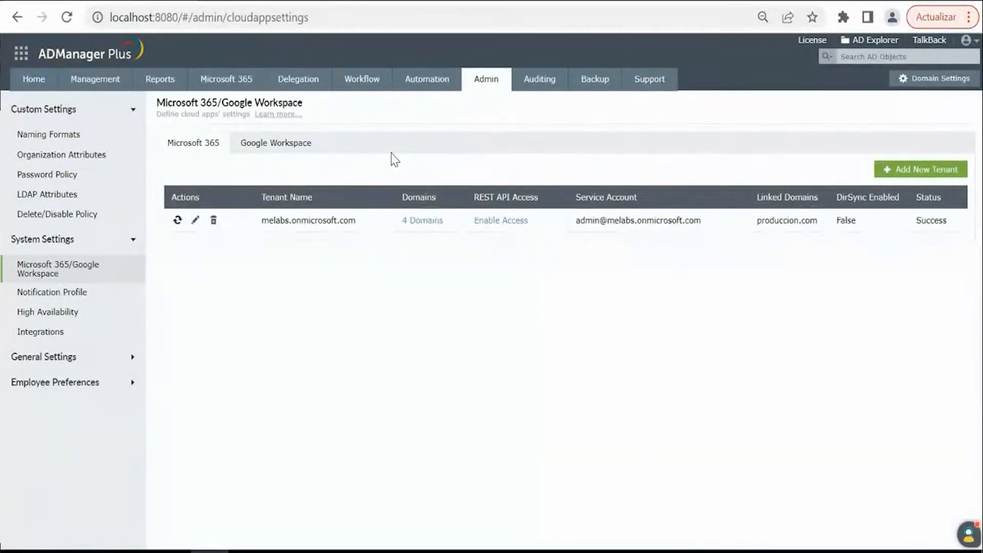
key("space")
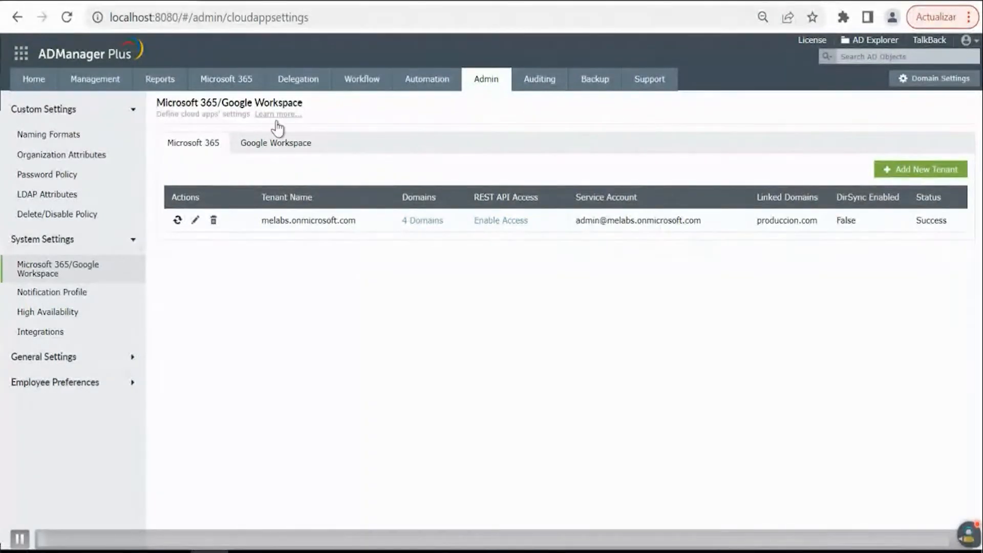
- Start a new user creation template and name it Usuario M365
left_click(110, 82)
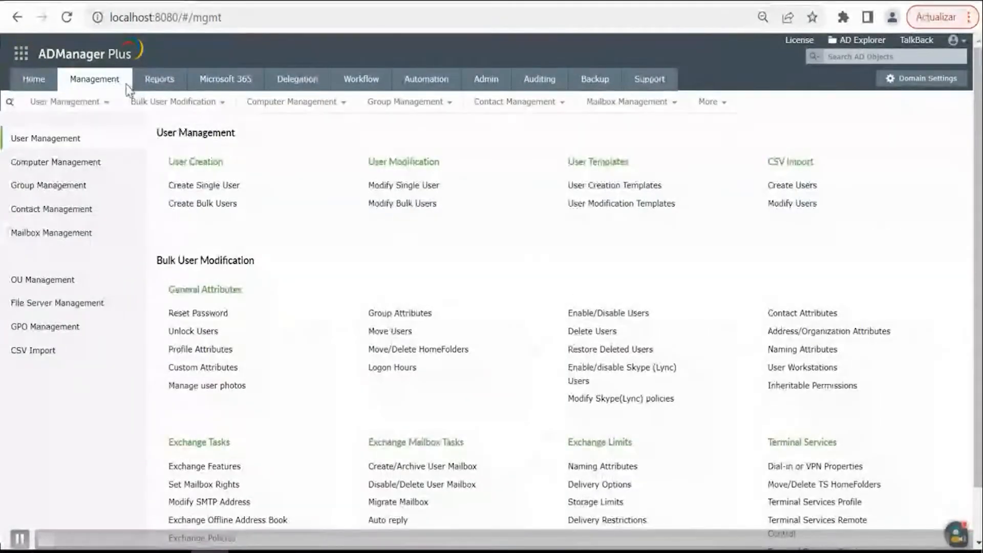
left_click(653, 185)
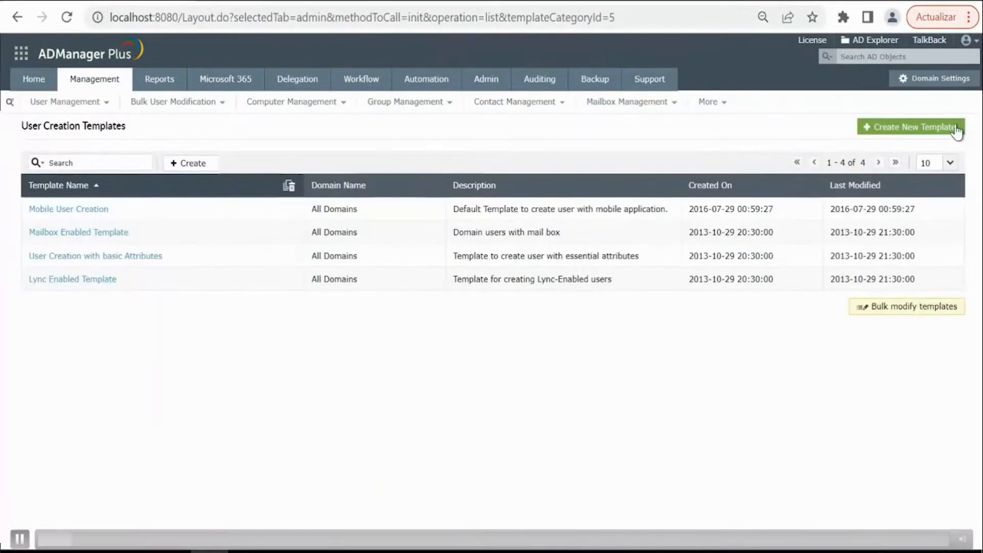
left_click(939, 126)
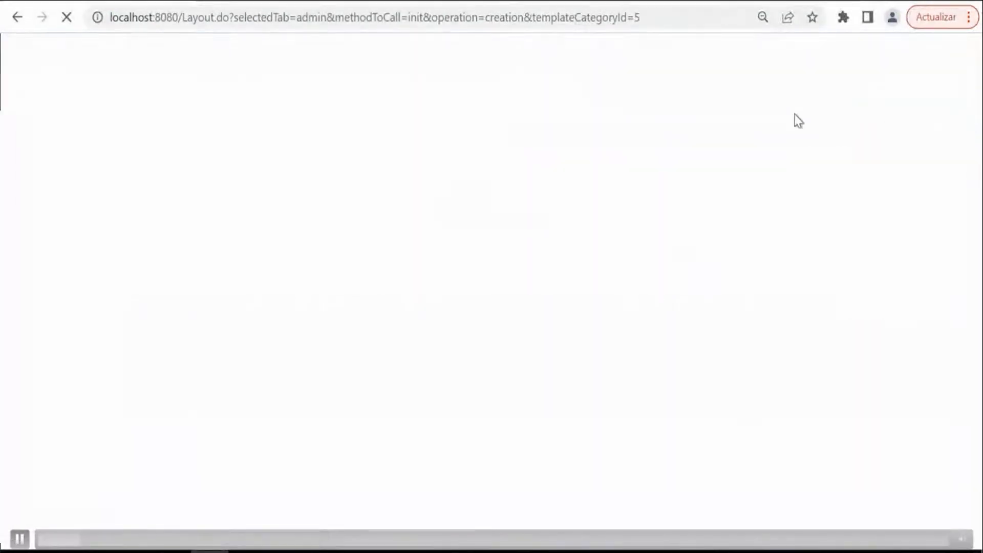
left_click_drag(345, 179, 157, 179)
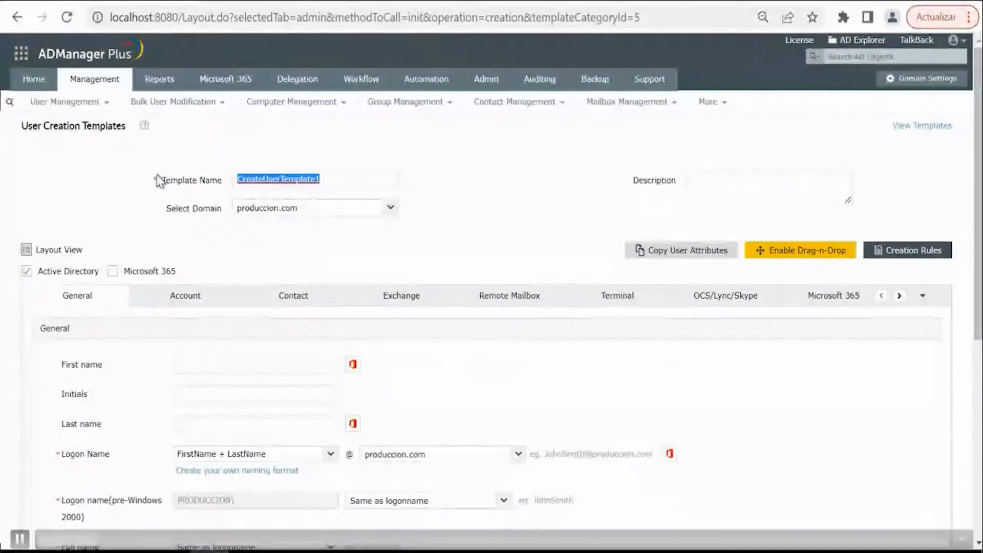
type("Usuario ")
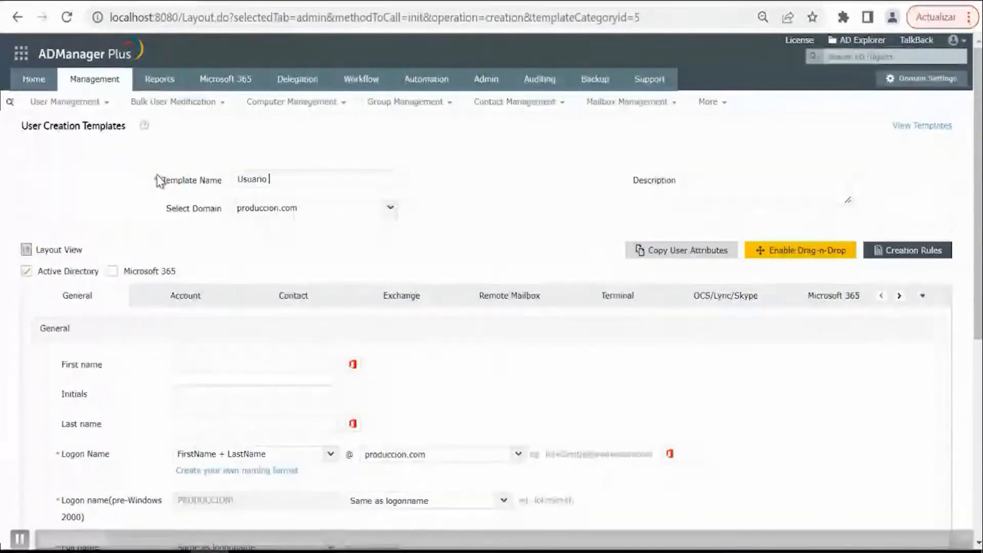
type("M365")
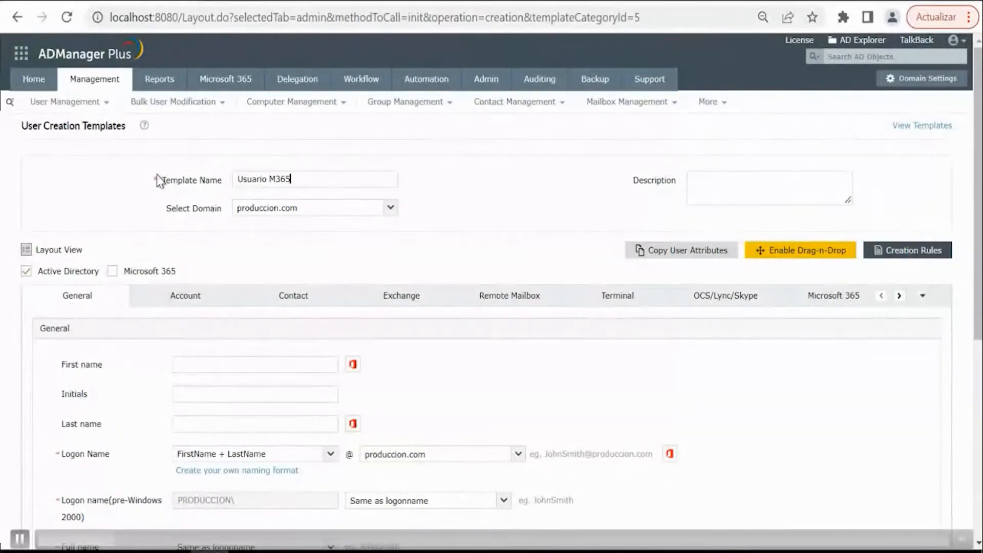
- Set the template description to M365 and include Microsoft 365 alongside Active Directory in the template
left_click(701, 197)
type("M365")
left_click(113, 271)
scroll(169, 284, "down", 3)
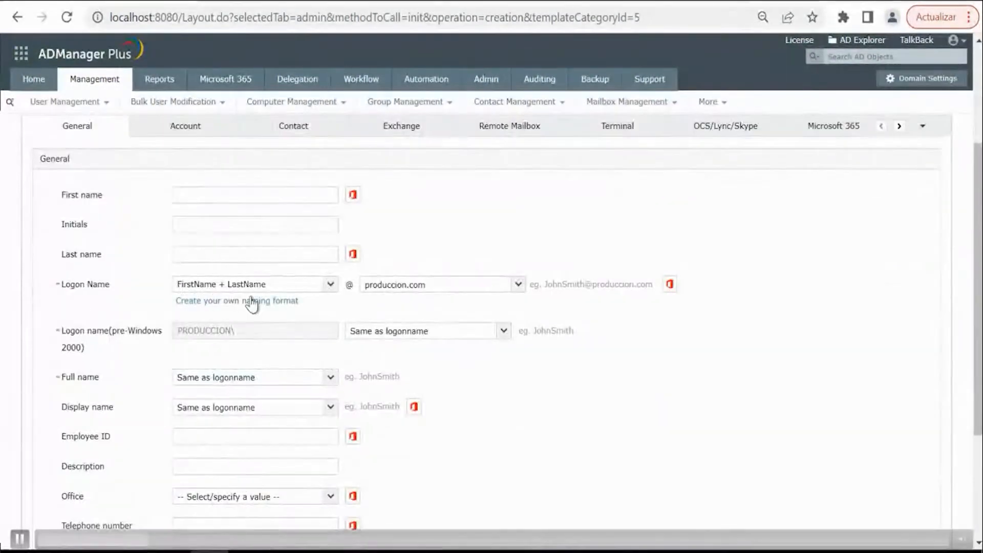
- Set the template's default office to chia and accept Users under produccion.com as the container
scroll(330, 307, "down", 2)
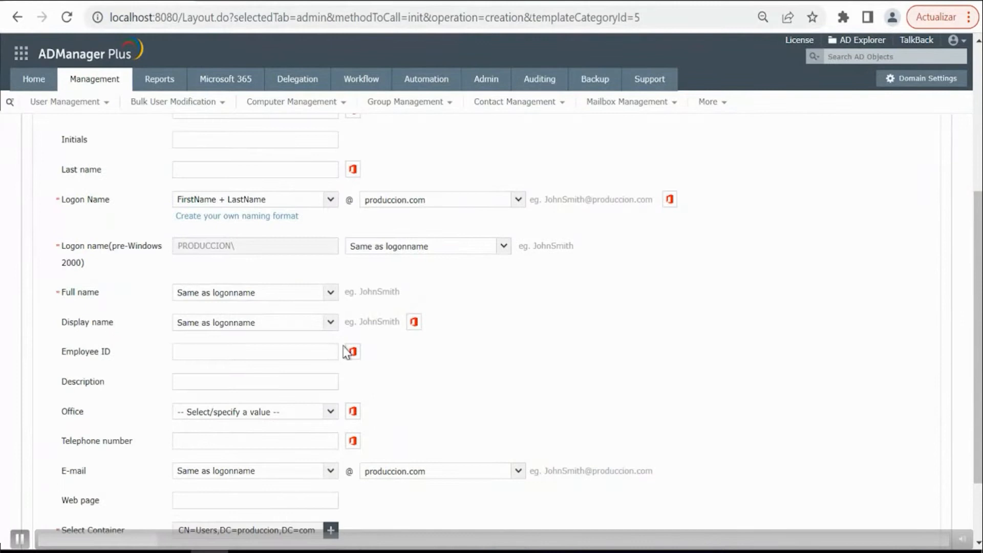
left_click(335, 422)
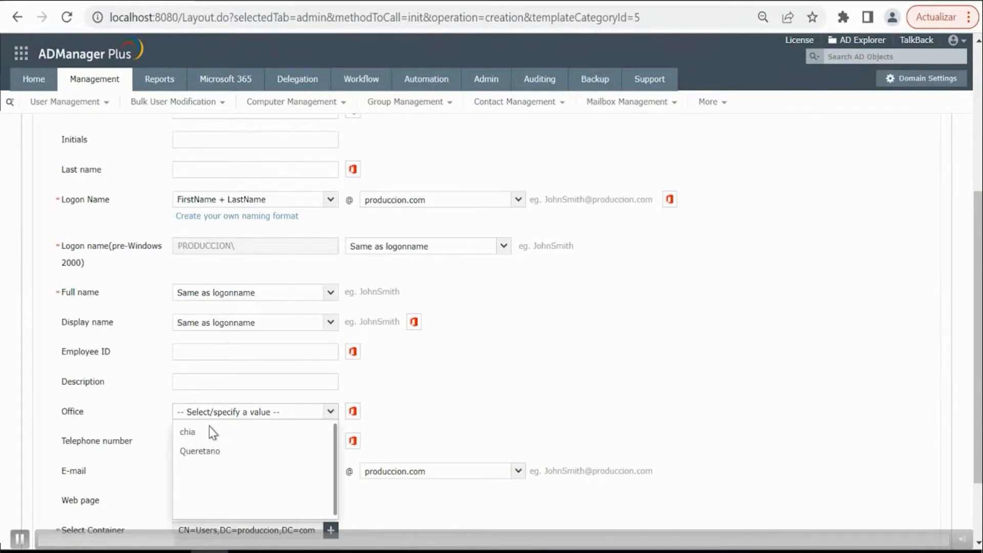
left_click(208, 435)
scroll(228, 399, "down", 2)
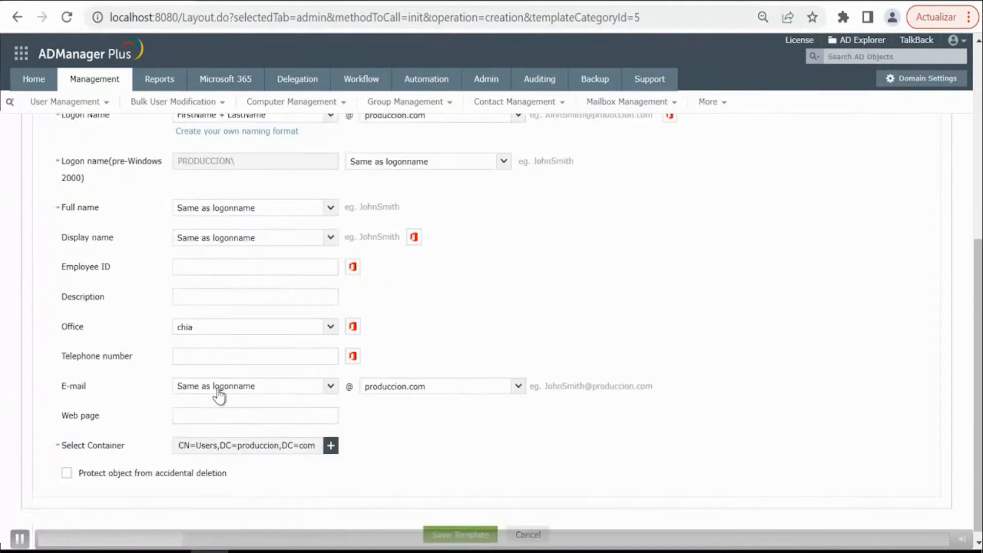
left_click(330, 446)
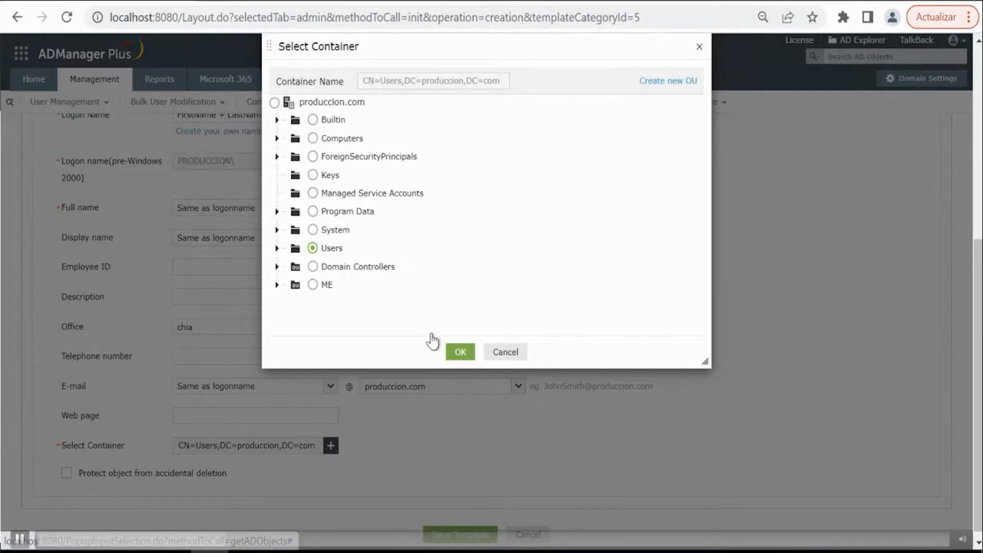
left_click(453, 354)
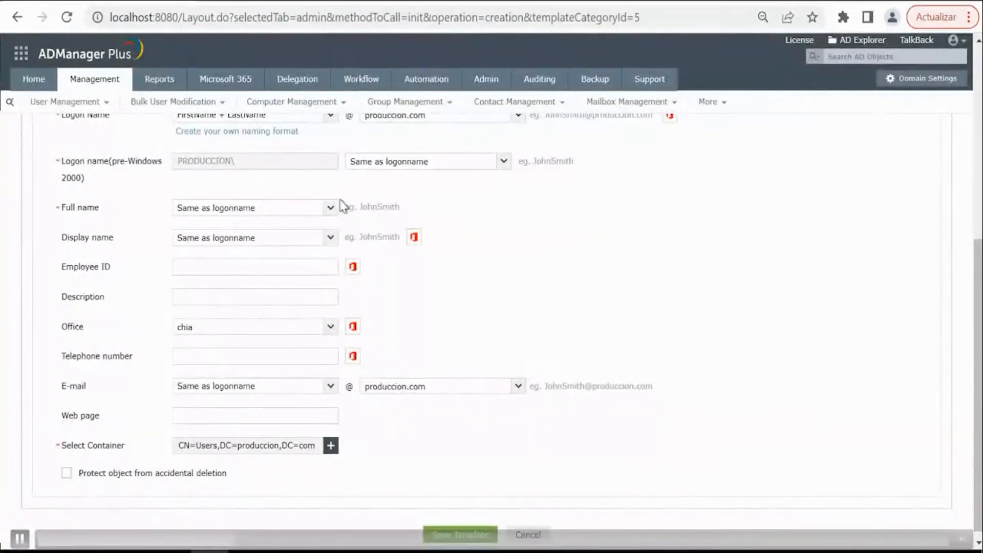
- Restrict the template's password options to a typed password, then enter and confirm the account password
scroll(215, 154, "up", 5)
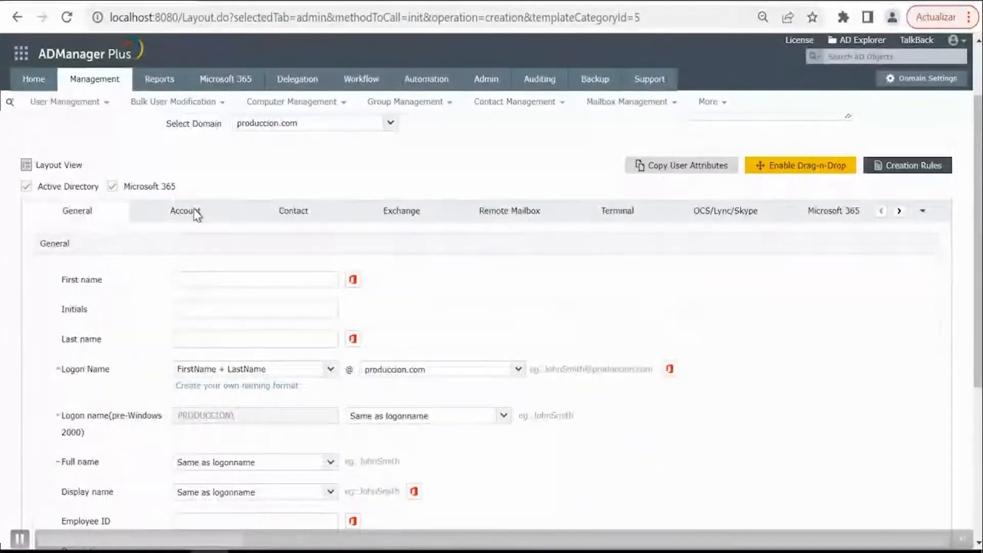
left_click(191, 212)
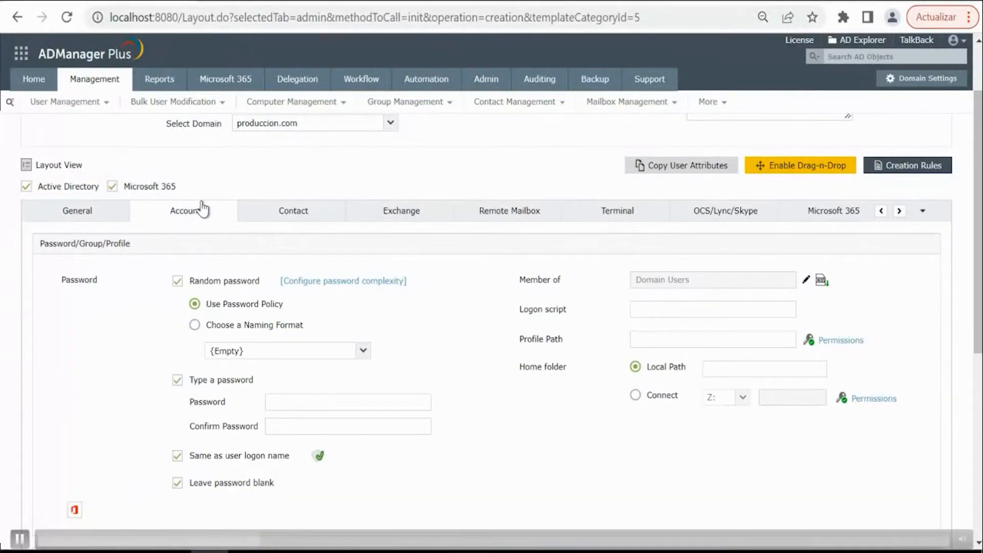
left_click(177, 281)
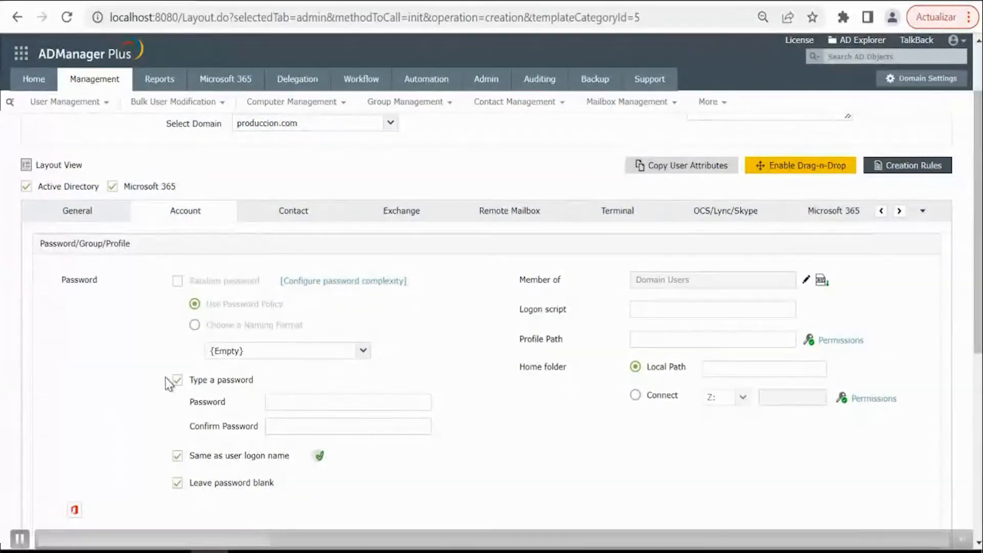
left_click(178, 456)
left_click(286, 402)
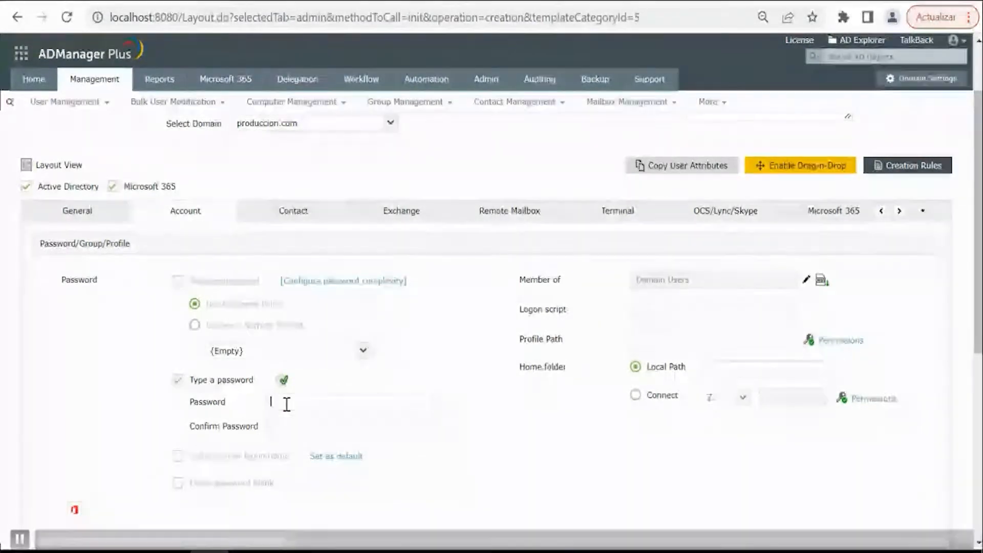
type("P••••••••••")
key("Tab")
type("•••••••••••")
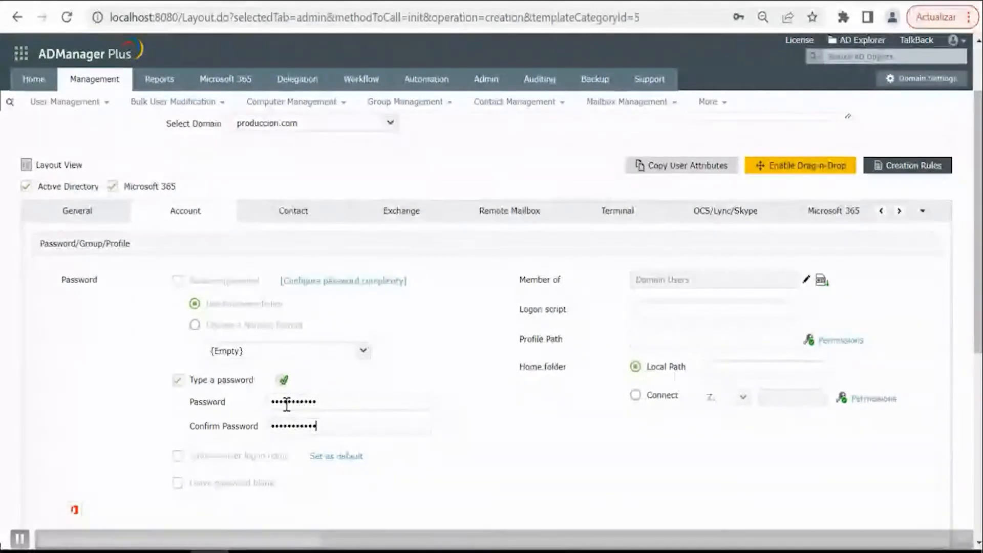
- Fill in the street and city in the address section of the template's contact details
scroll(318, 369, "down", 2)
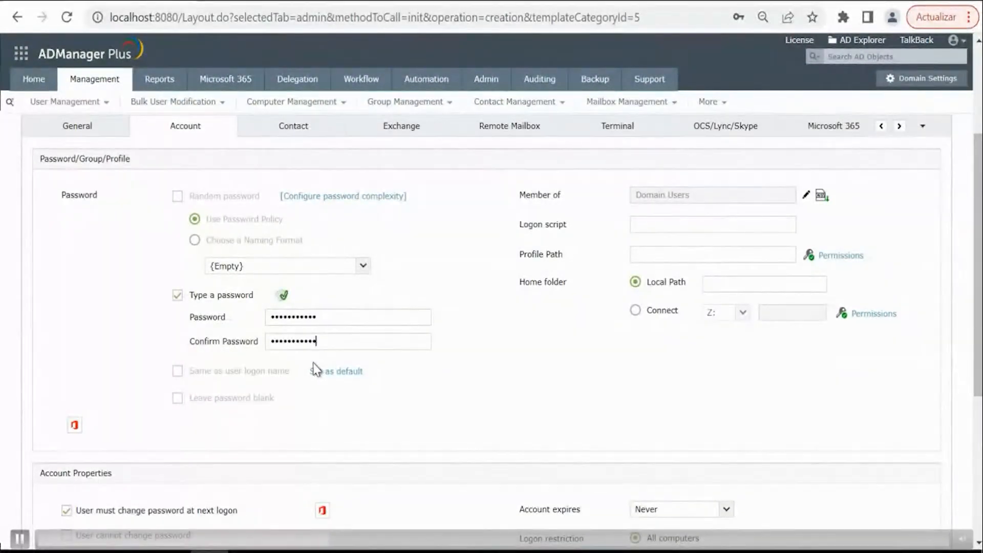
left_click(302, 132)
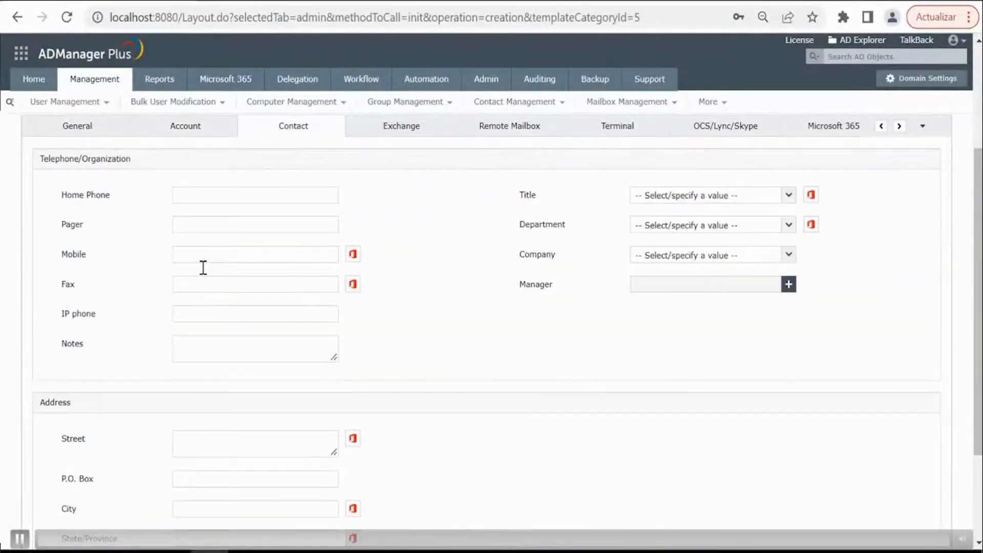
scroll(201, 278, "down", 2)
left_click(192, 363)
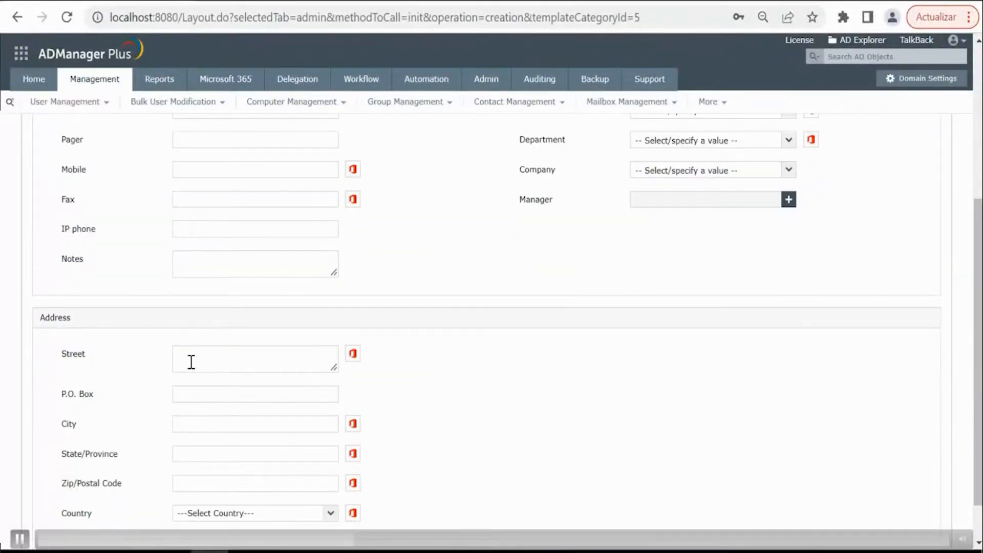
type("Avenidad sie")
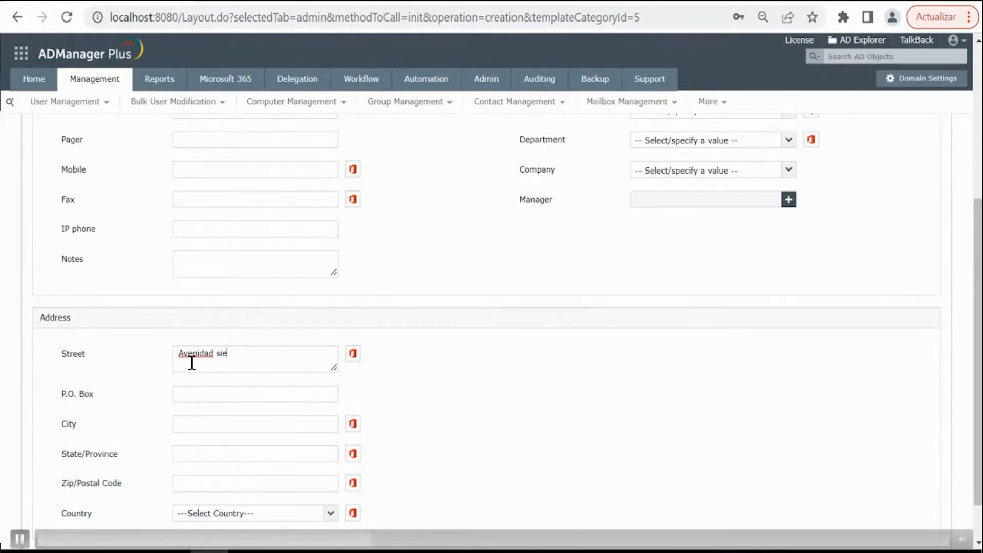
type("mpre viva")
left_click(182, 424)
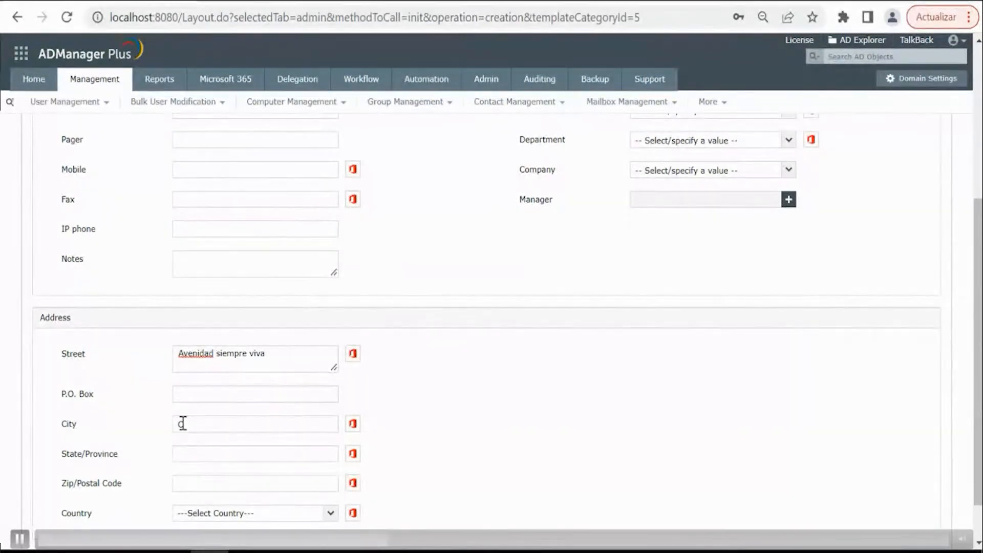
type("Chia")
- Fill in the state/province and postal code of the contact address and set the country to Colombia
left_click(194, 454)
type("Cundinamarca")
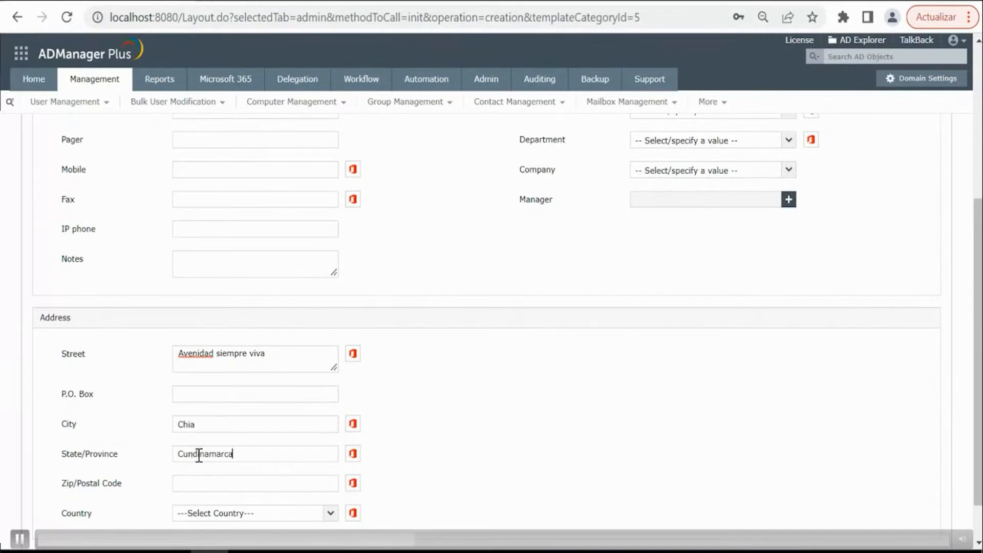
left_click(198, 479)
type("111041")
left_click(214, 514)
type("Colom")
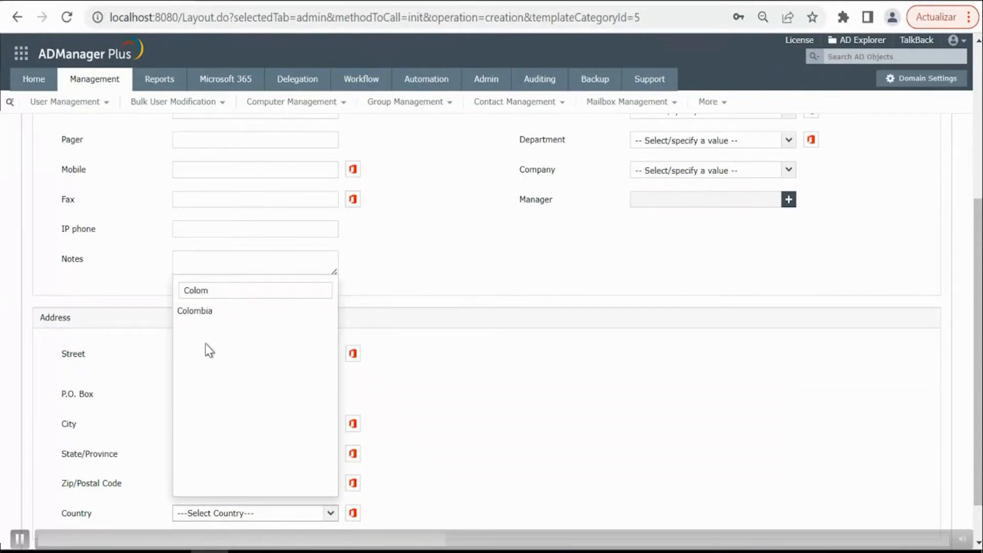
left_click(205, 311)
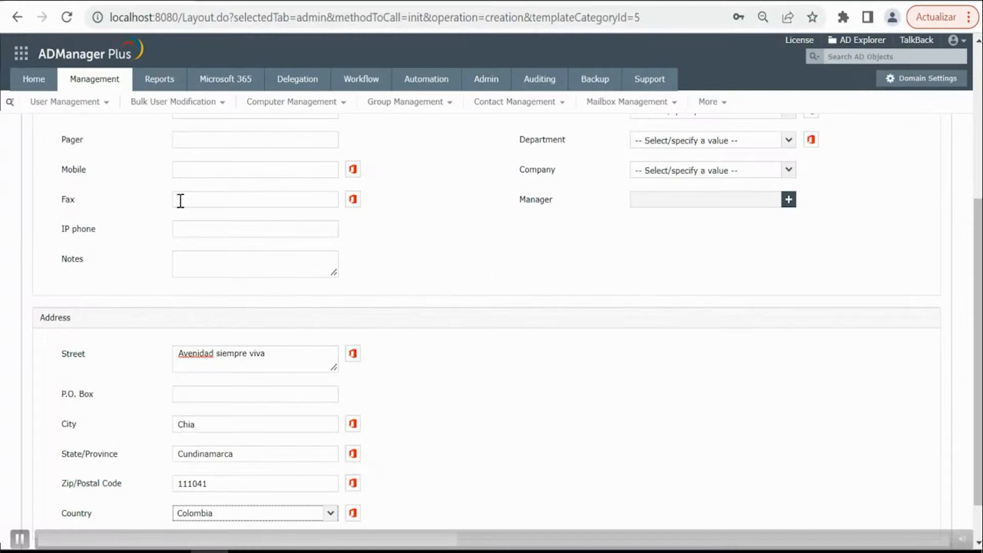
- Fill in the mobile and fax numbers in the template's contact details
left_click(191, 169)
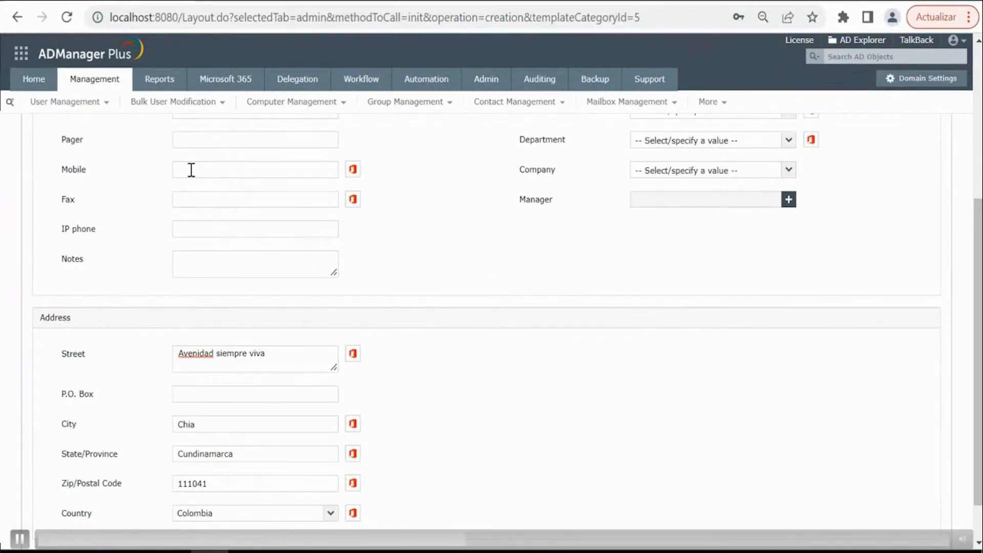
type("33333333")
left_click(190, 199)
type("8888888")
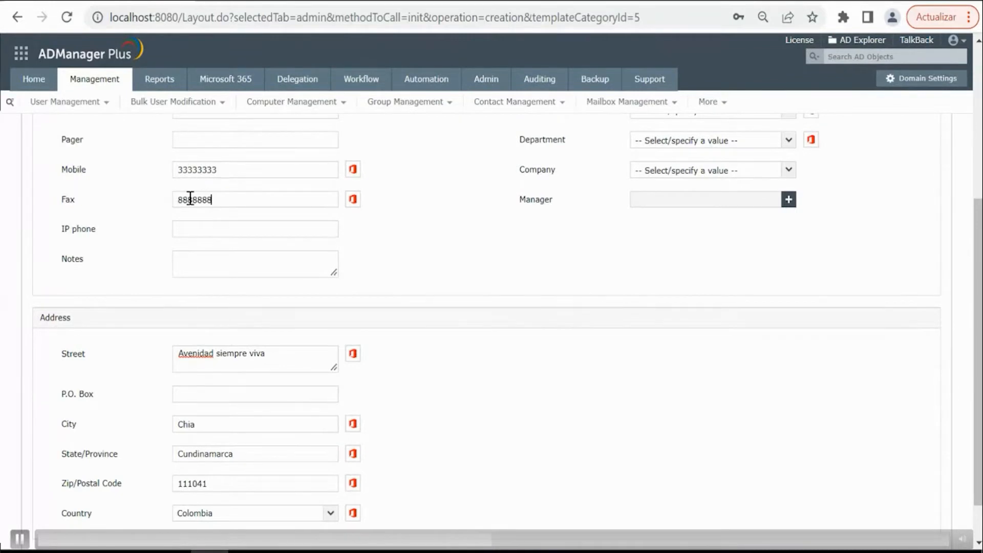
- Enable drag-and-drop customization and delete the Exchange section from the template layout
scroll(607, 253, "up", 3)
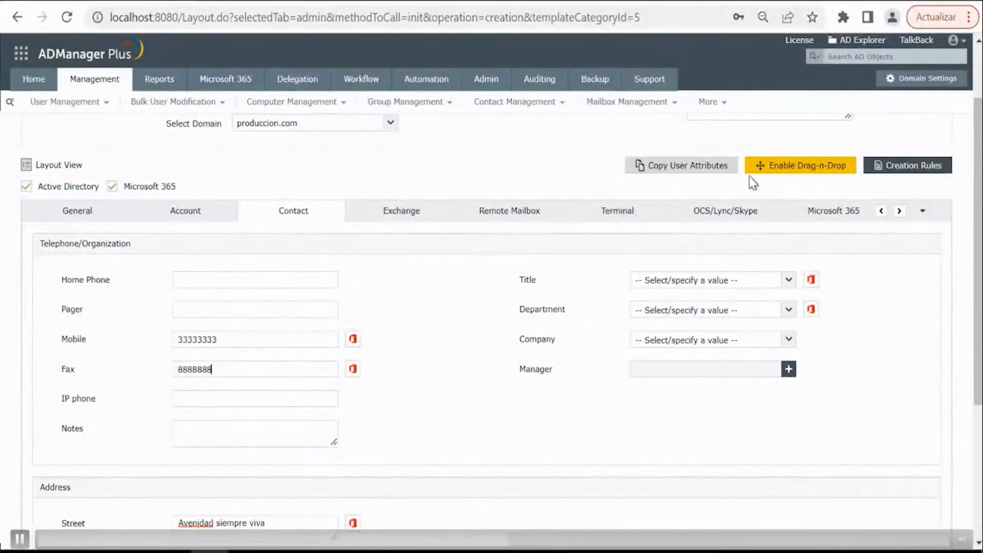
left_click(794, 172)
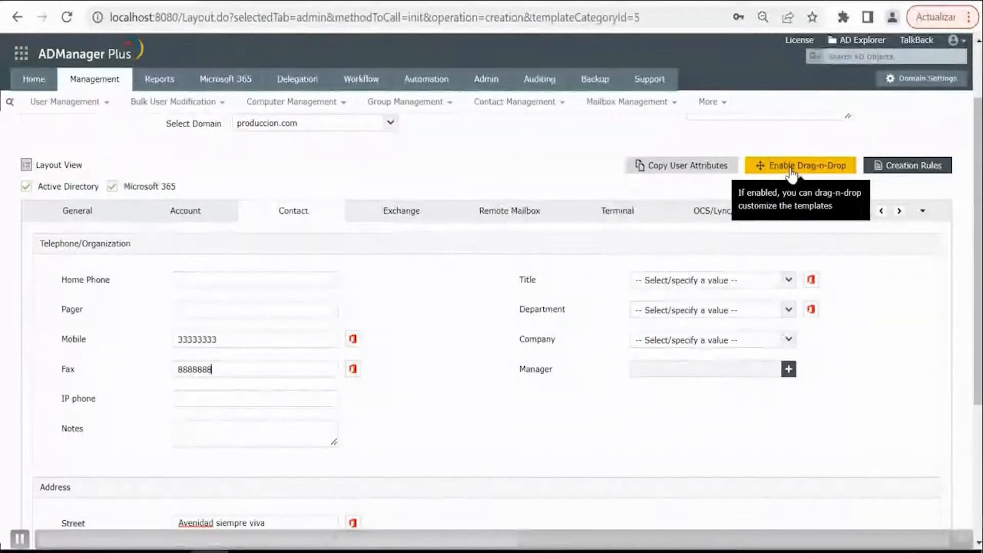
left_click(634, 215)
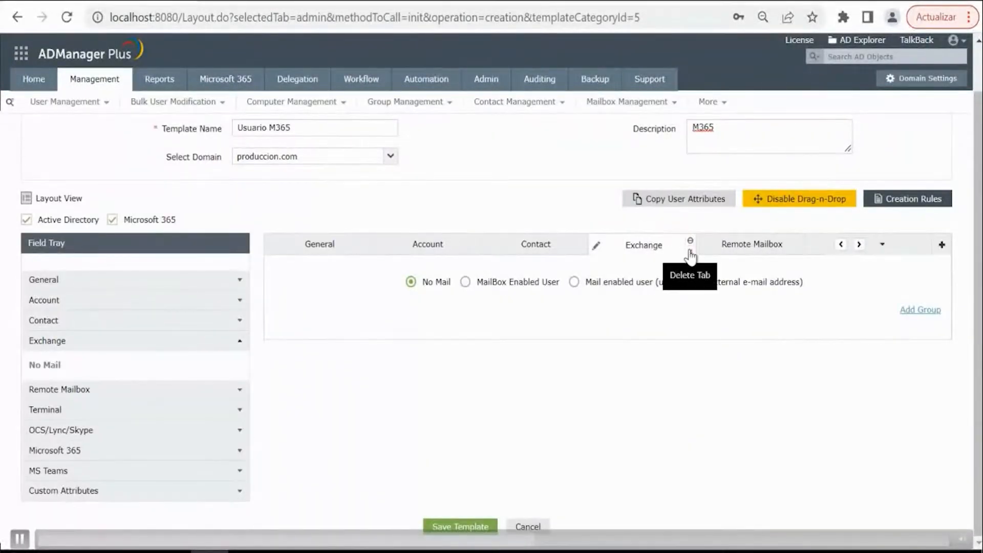
left_click(689, 250)
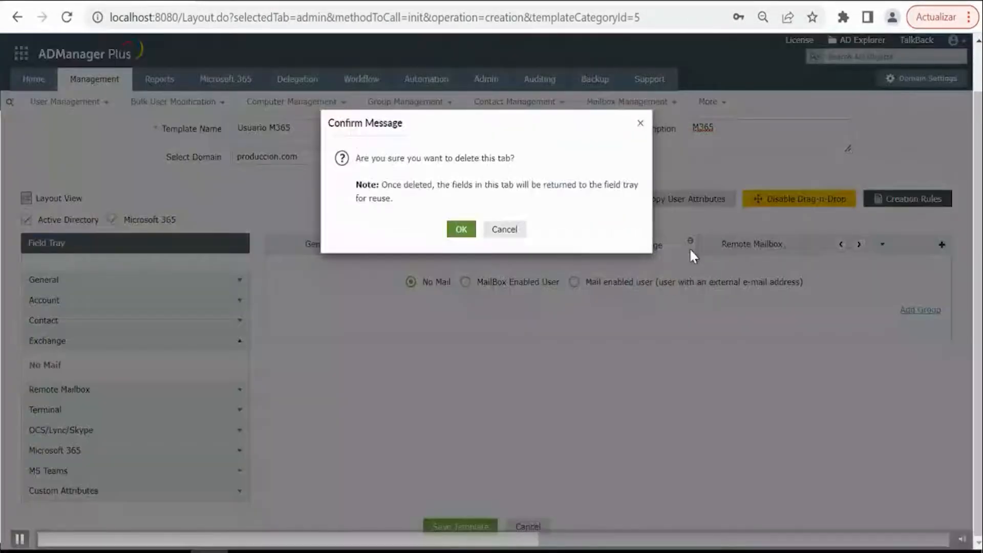
left_click(467, 231)
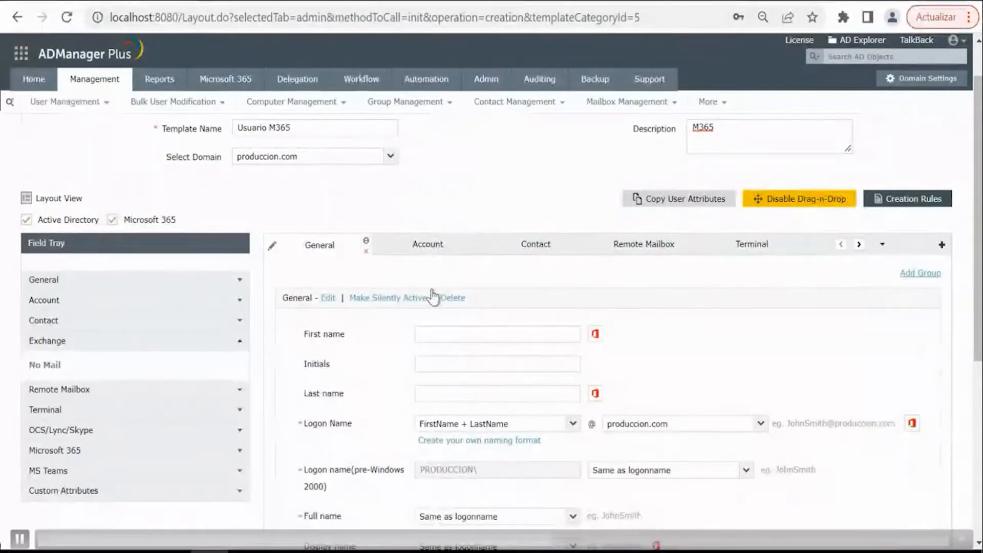
- Examine the edit options of the First name field and close them without changes
left_click(284, 340)
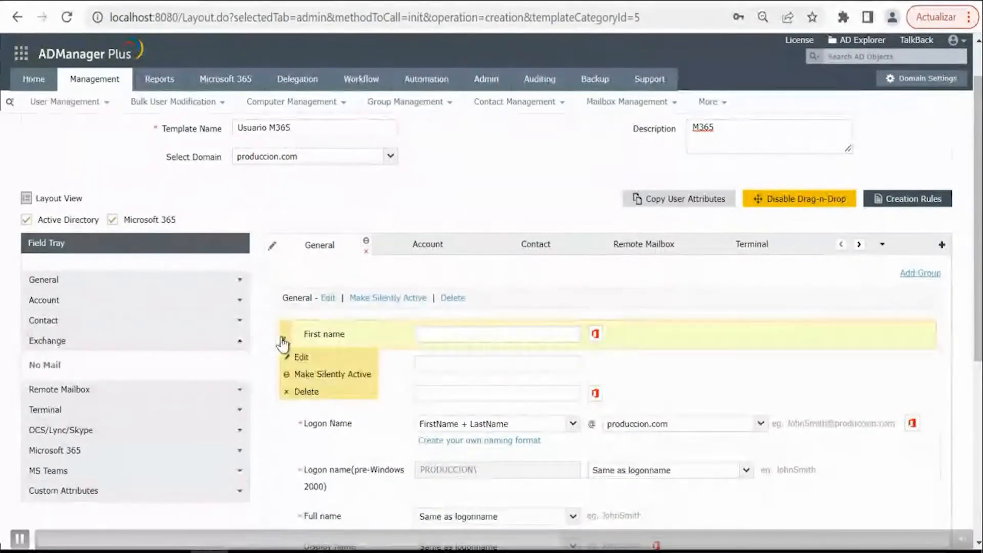
left_click(300, 357)
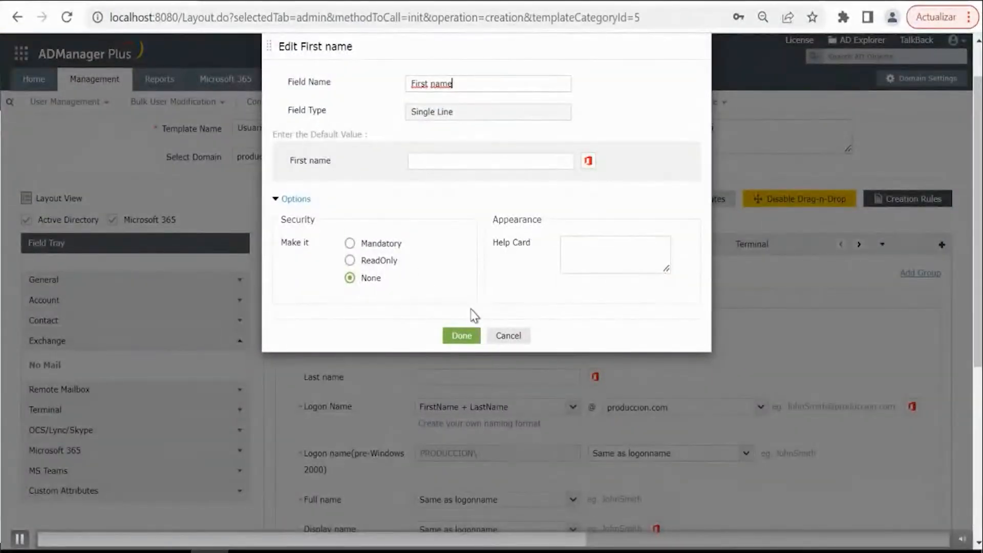
key("Escape")
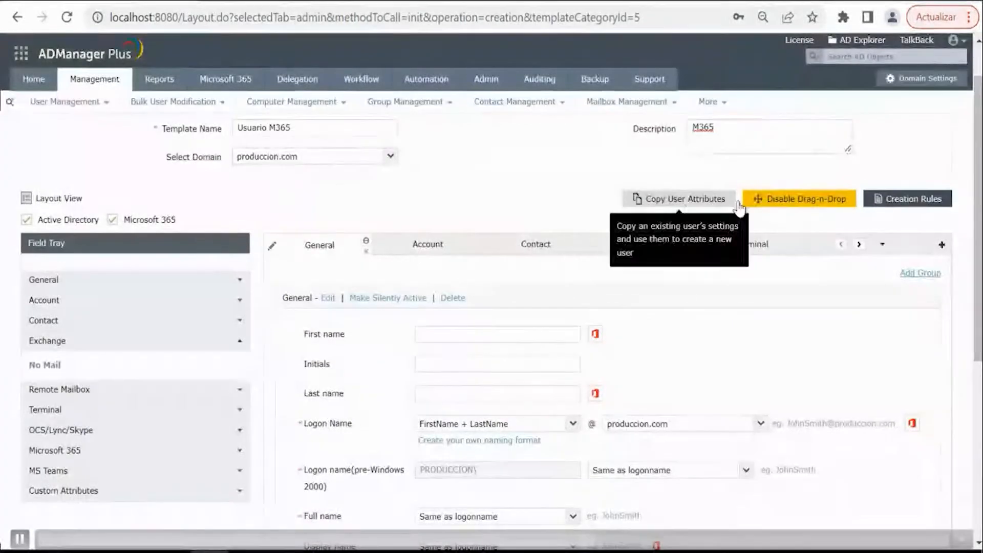
- Disable drag-and-drop customization and open the template's Microsoft 365 settings
left_click(779, 203)
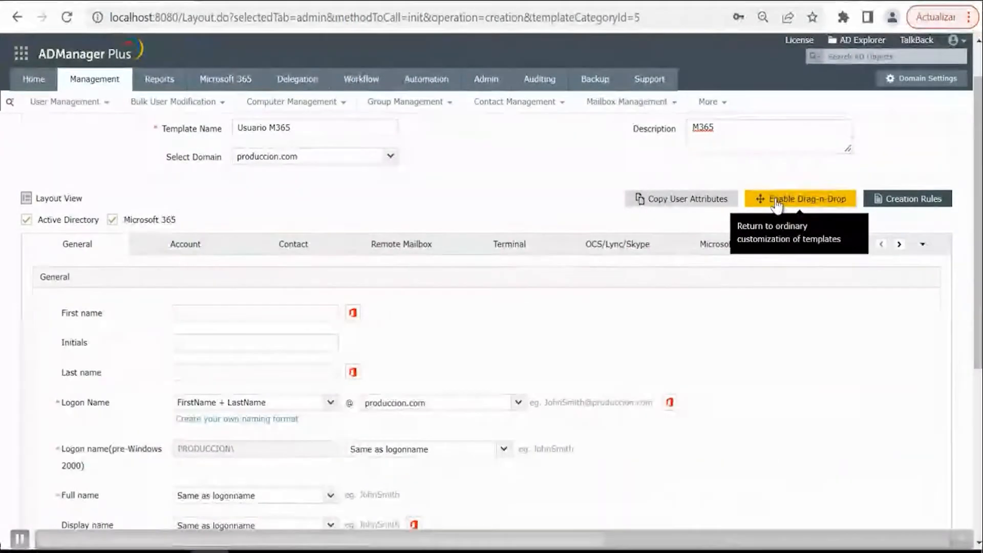
left_click(716, 250)
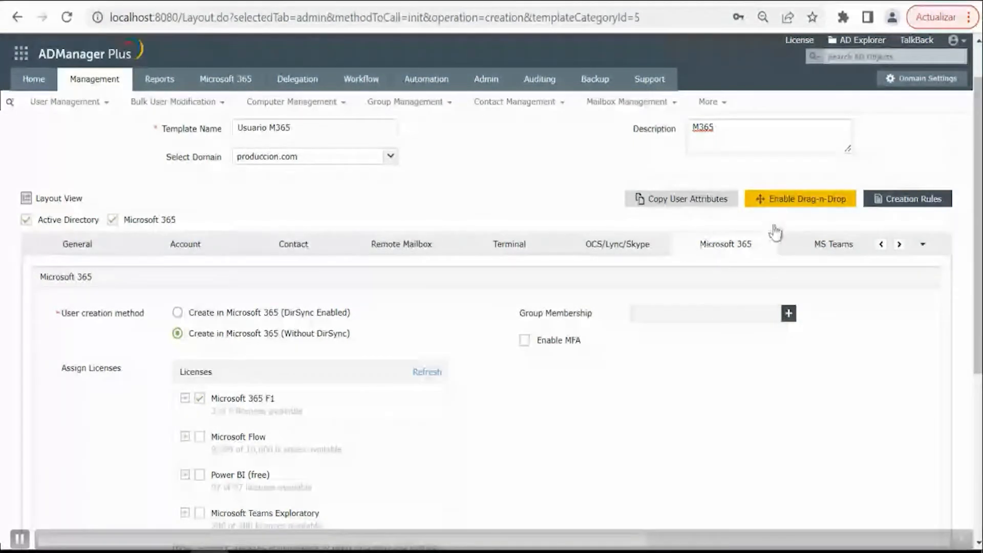
- Create a user creation rule for the template with the condition that Office is chia
left_click(895, 202)
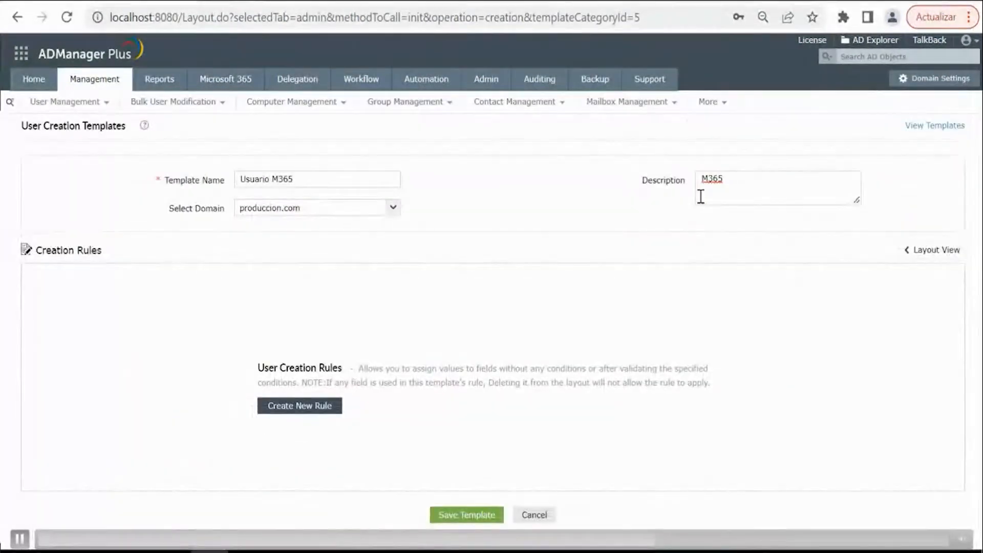
left_click(300, 407)
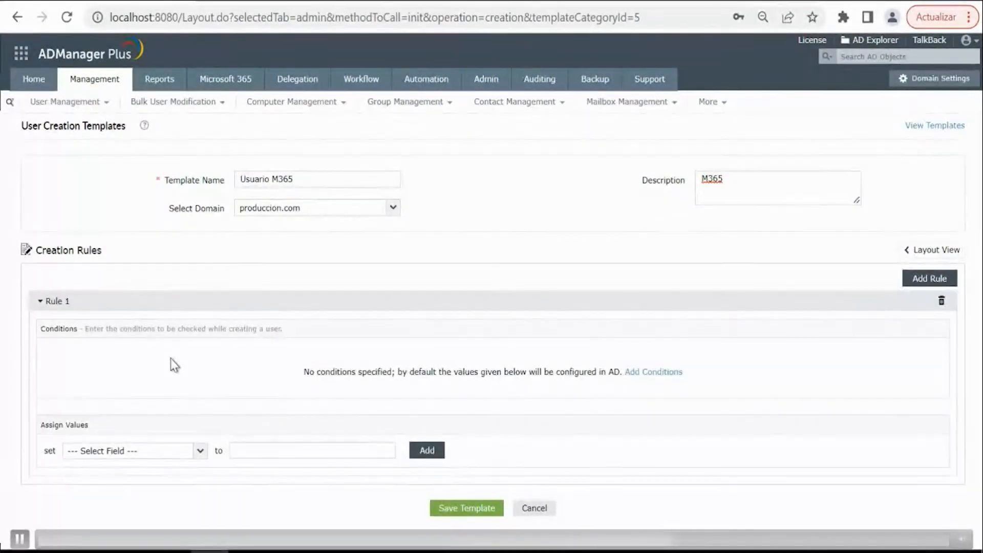
left_click(642, 373)
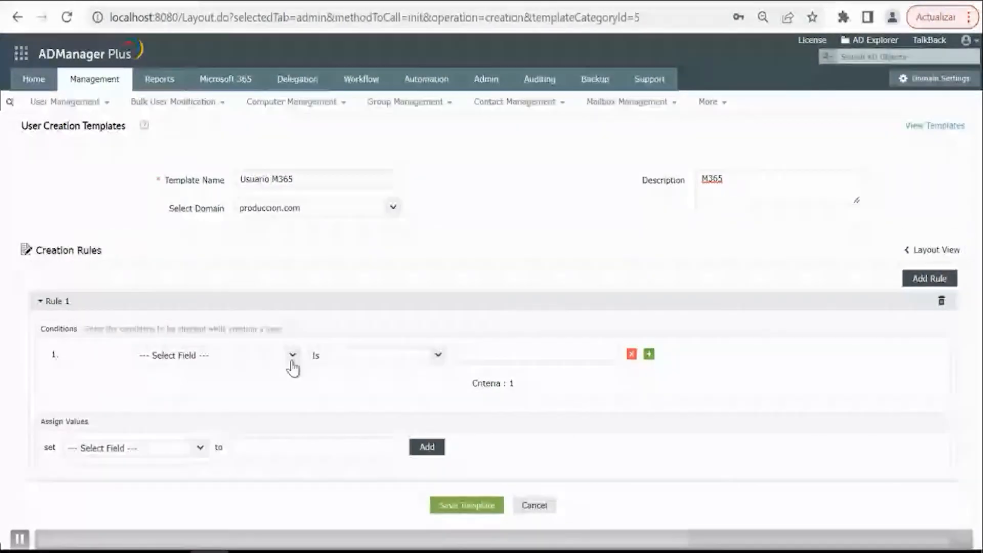
left_click(293, 357)
left_click(161, 440)
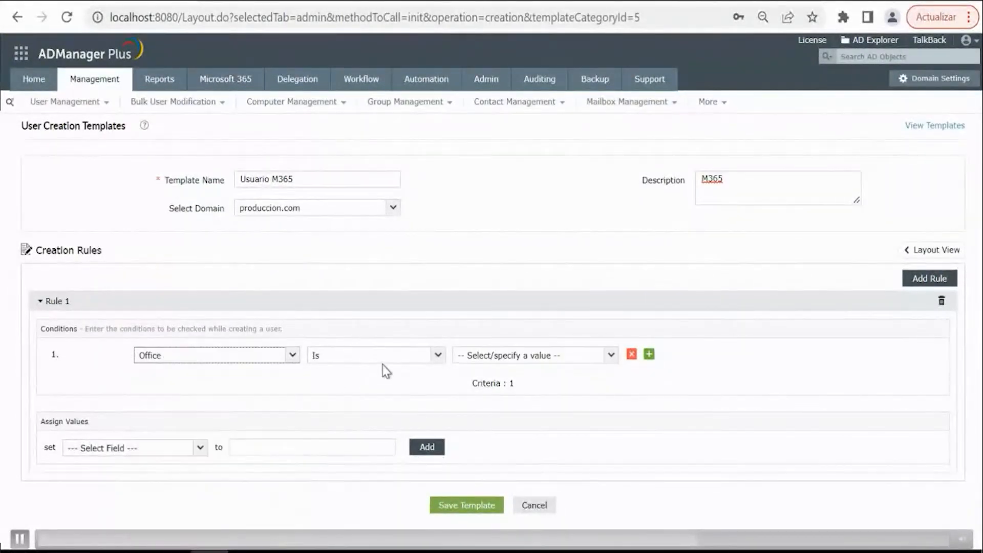
left_click(517, 354)
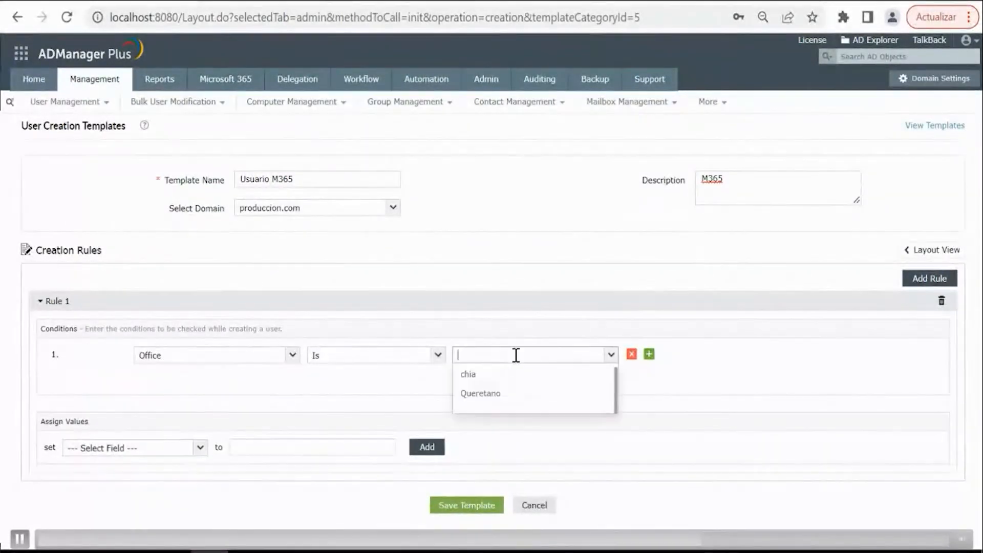
left_click(481, 379)
- Add an assigned value to Rule 1 that sets Company to Power_training
left_click(200, 448)
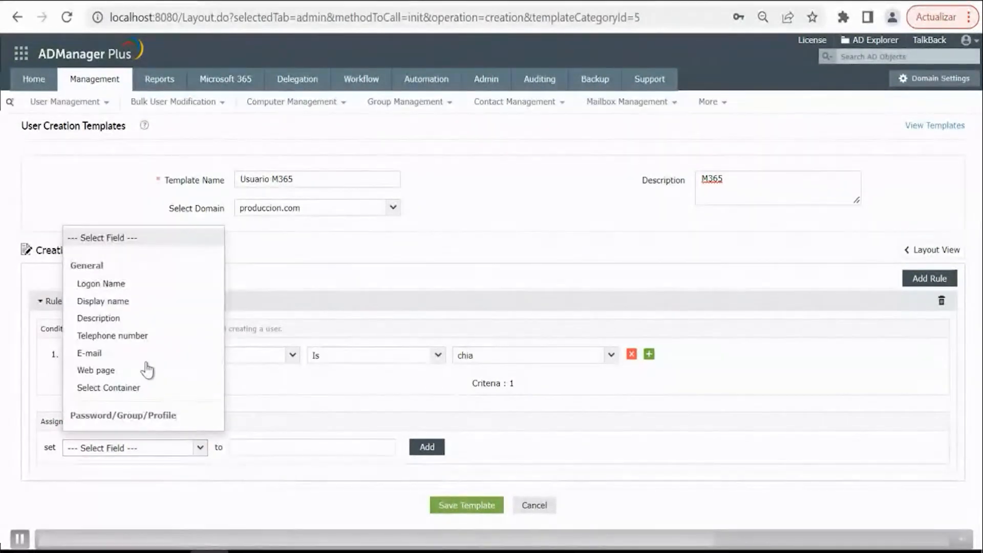
scroll(125, 367, "down", 4)
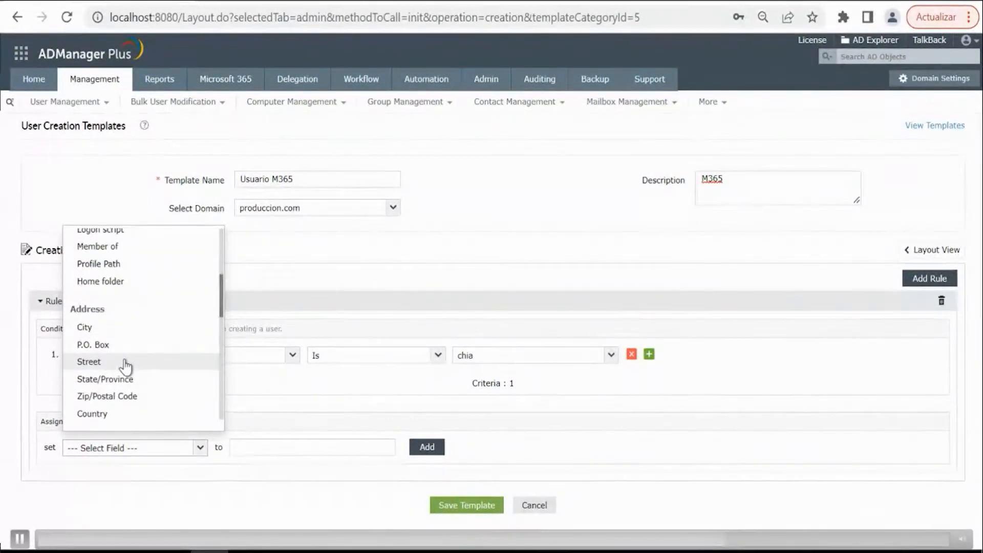
scroll(125, 367, "down", 3)
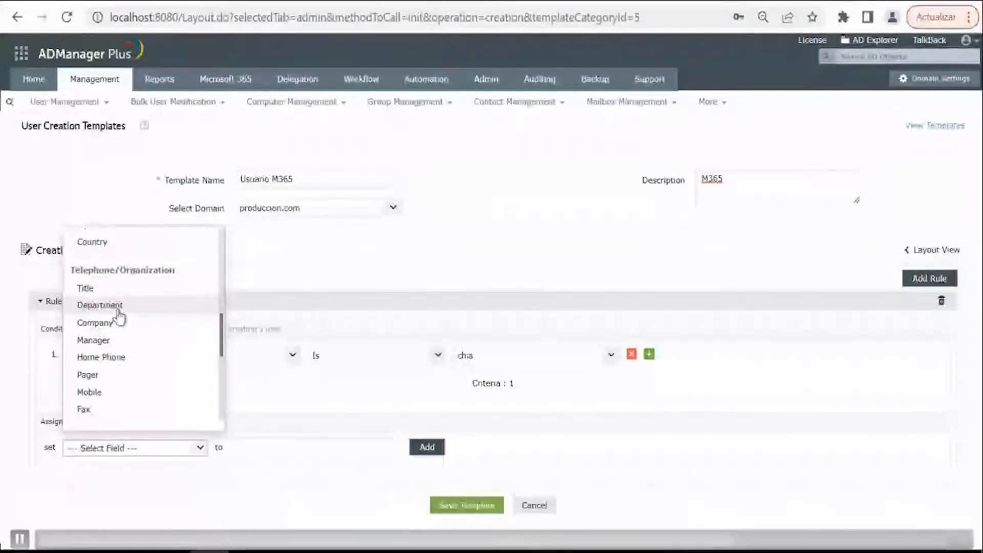
left_click(105, 324)
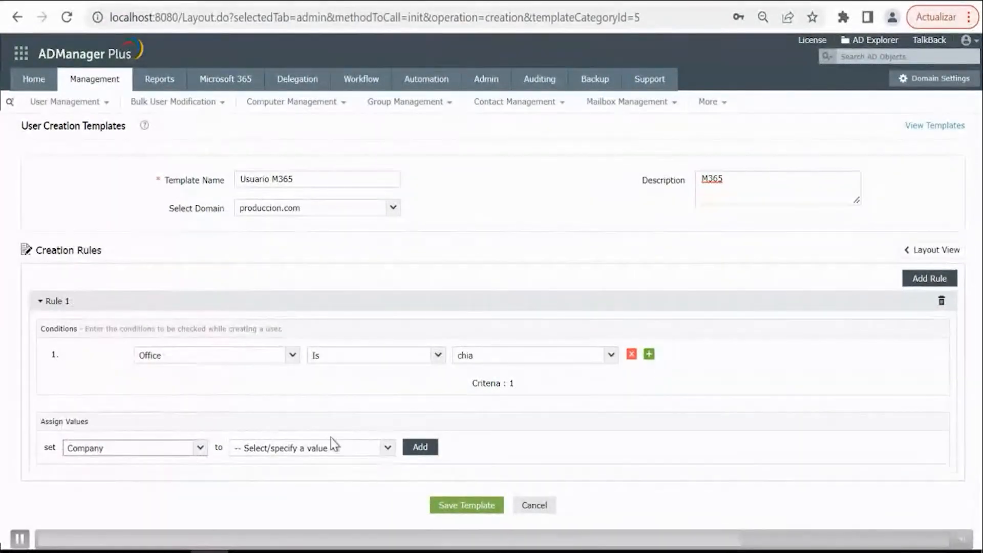
left_click(389, 449)
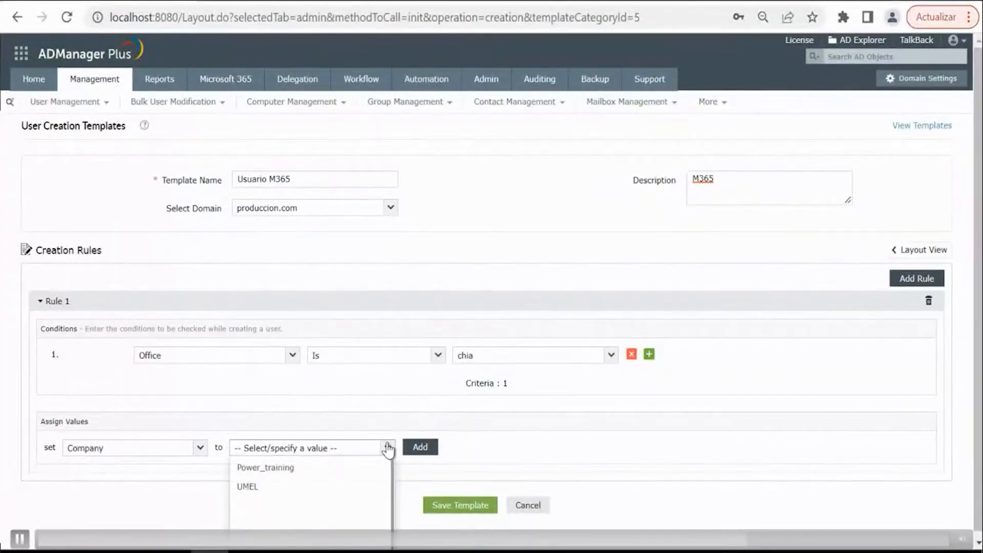
left_click(270, 467)
left_click(418, 448)
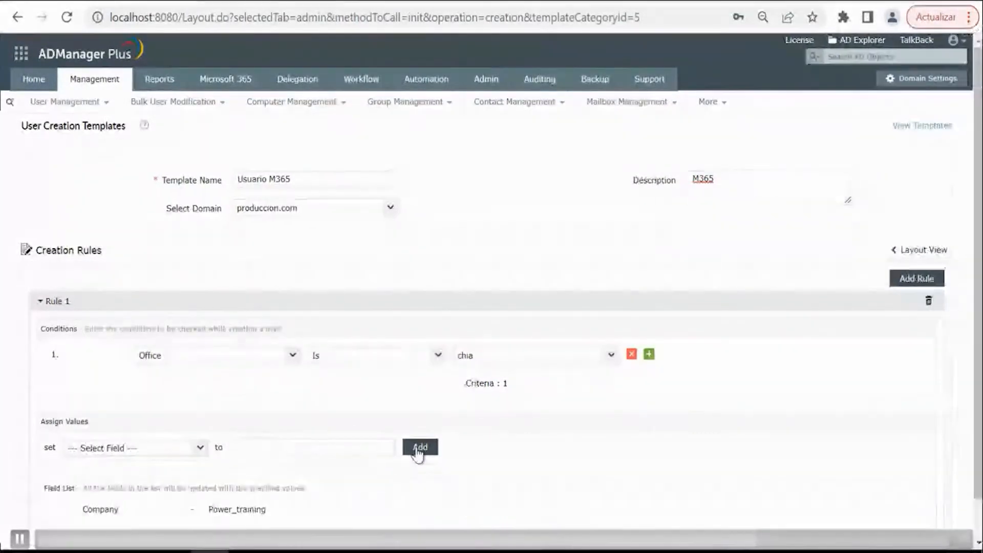
- Add an assigned value to Rule 1 that sets Department to Tecnologia
scroll(244, 474, "down", 1)
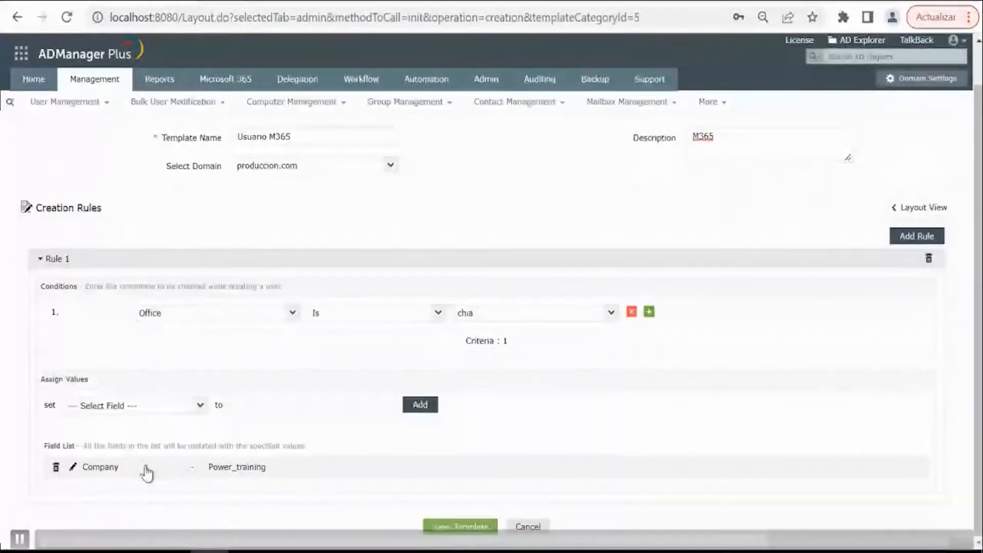
left_click(200, 406)
scroll(171, 455, "down", 3)
scroll(171, 457, "down", 5)
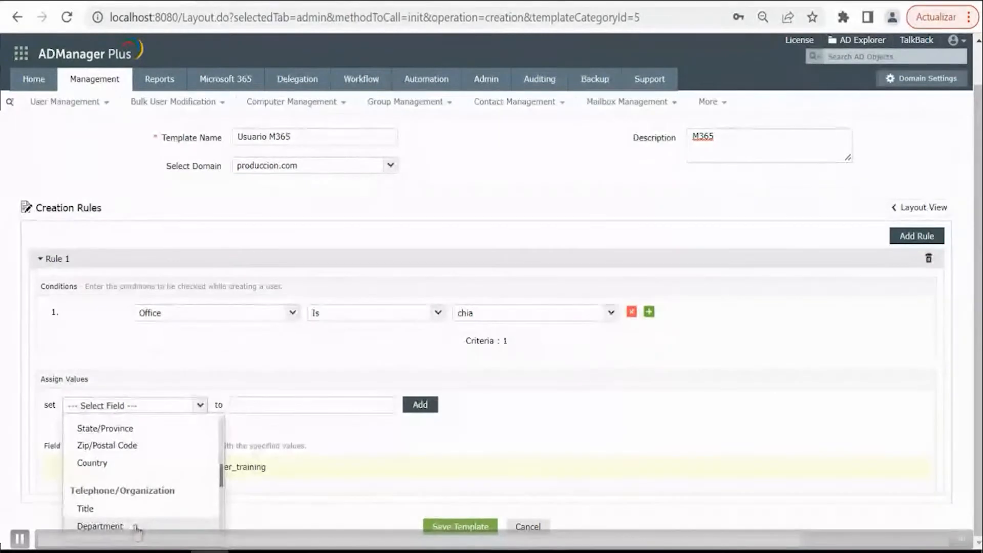
left_click(136, 528)
left_click(395, 410)
scroll(285, 454, "down", 1)
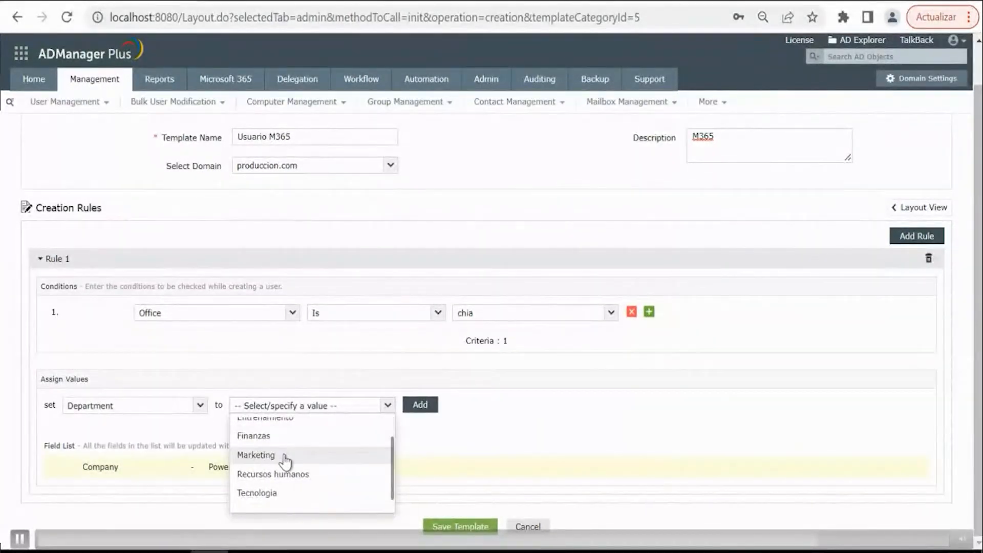
left_click(328, 491)
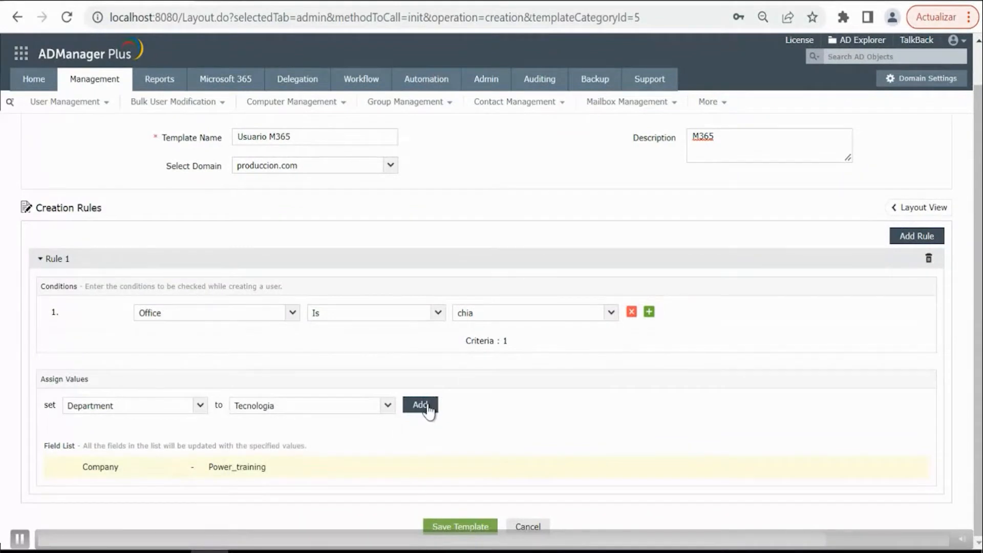
left_click(420, 405)
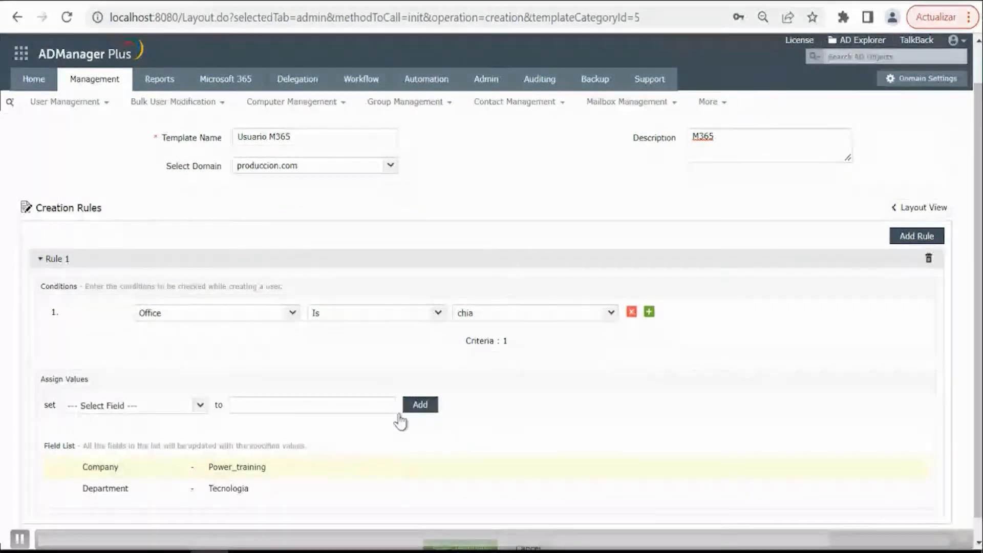
- Add an assigned value to Rule 1 that sets Title to Consultor, and save the template
left_click(201, 405)
scroll(92, 490, "down", 2)
scroll(107, 492, "down", 6)
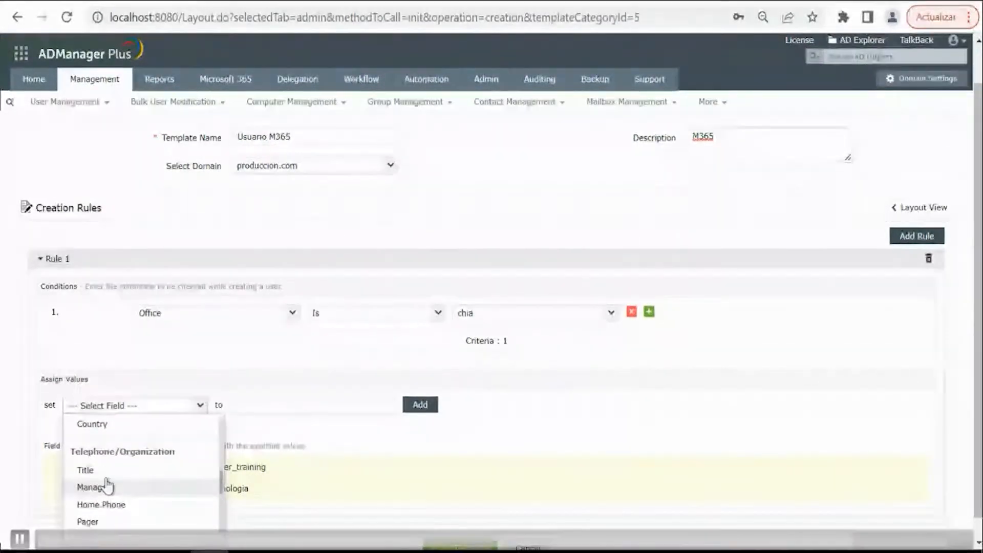
left_click(97, 469)
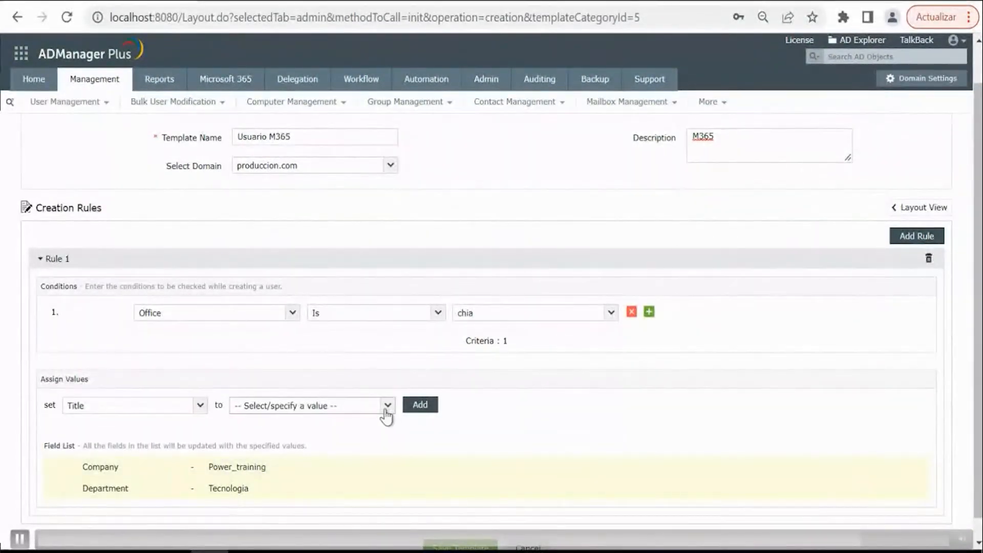
left_click(385, 409)
scroll(253, 486, "down", 3)
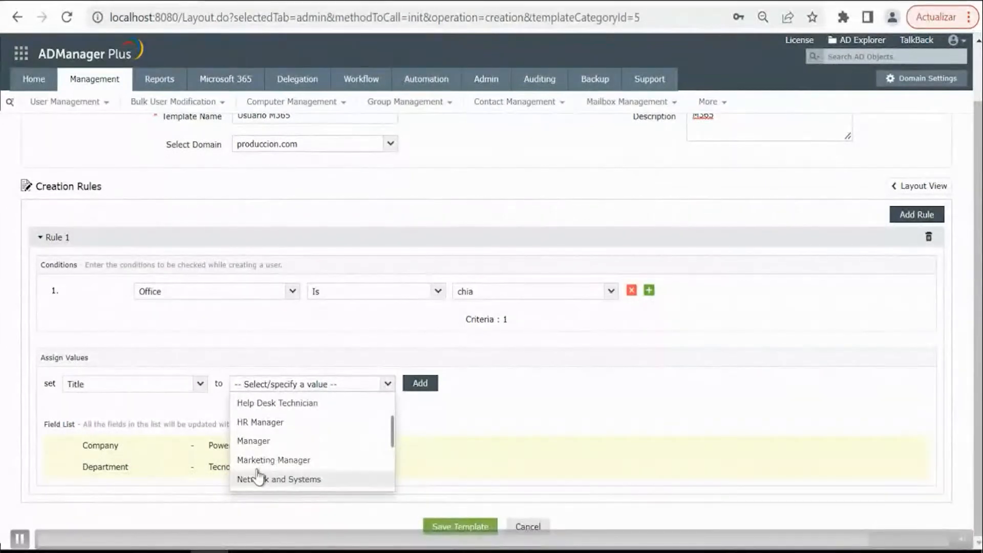
scroll(258, 476, "down", 4)
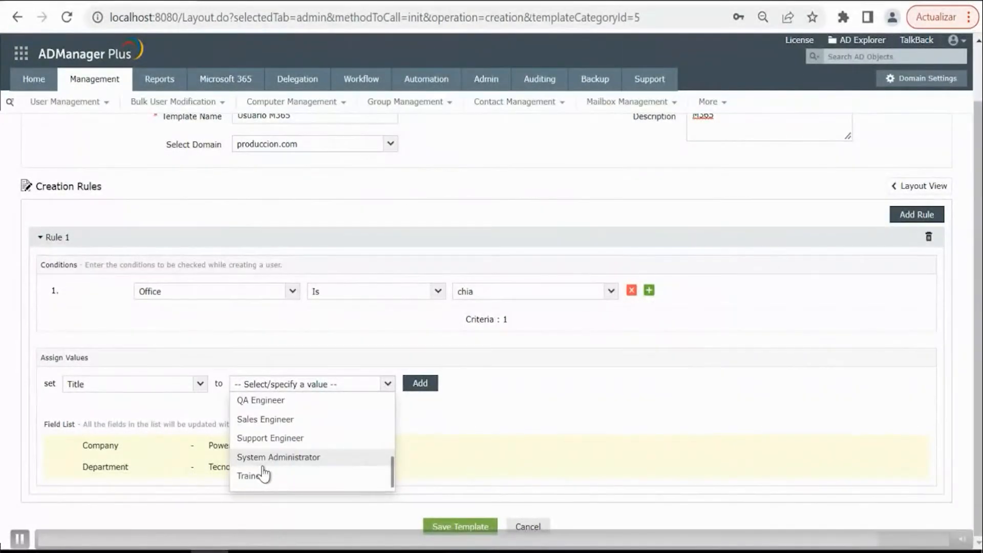
scroll(269, 457, "up", 5)
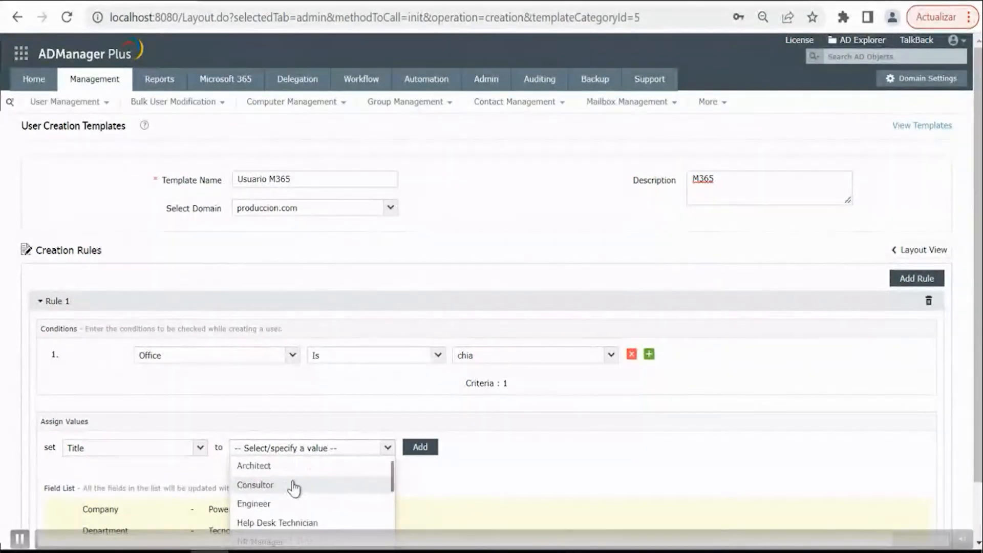
left_click(265, 487)
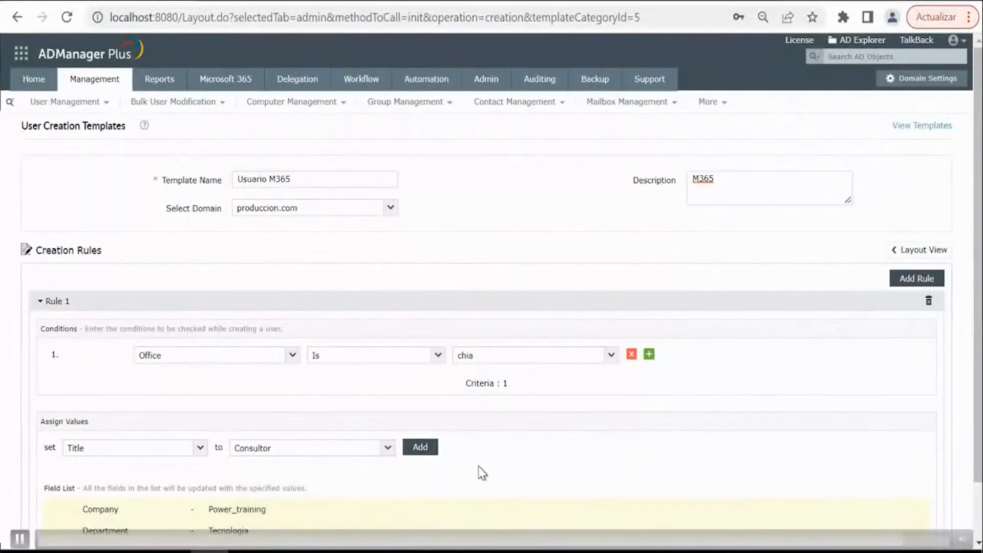
left_click(420, 458)
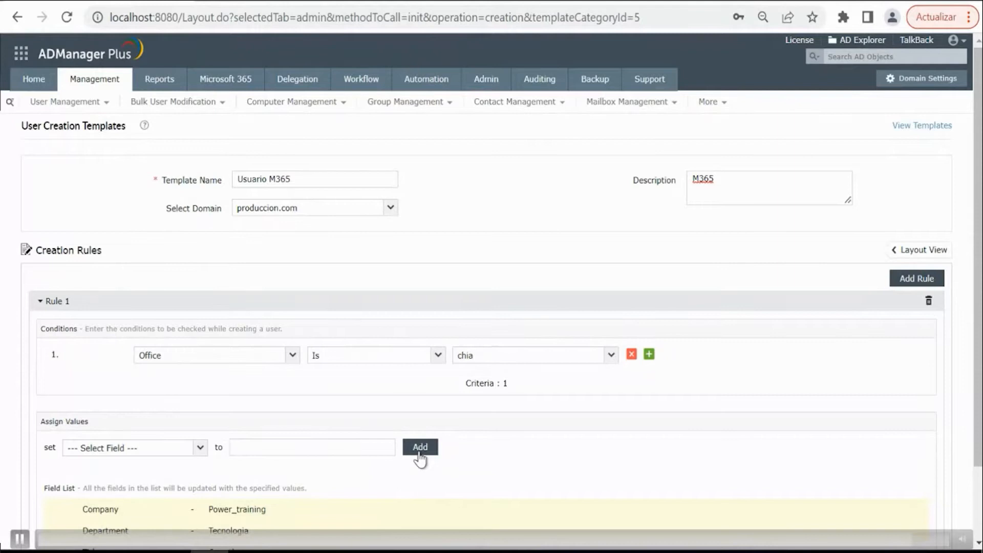
scroll(365, 403, "down", 2)
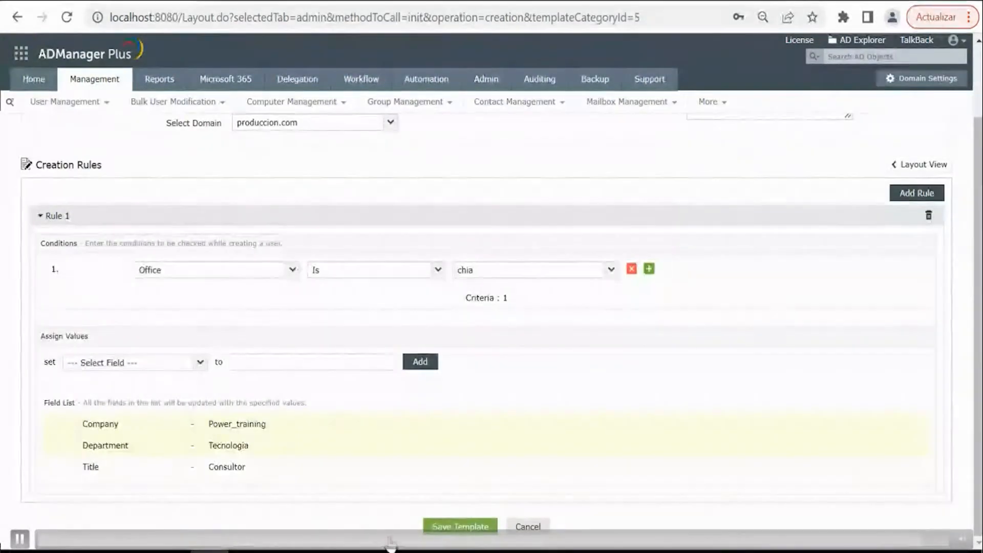
left_click(463, 531)
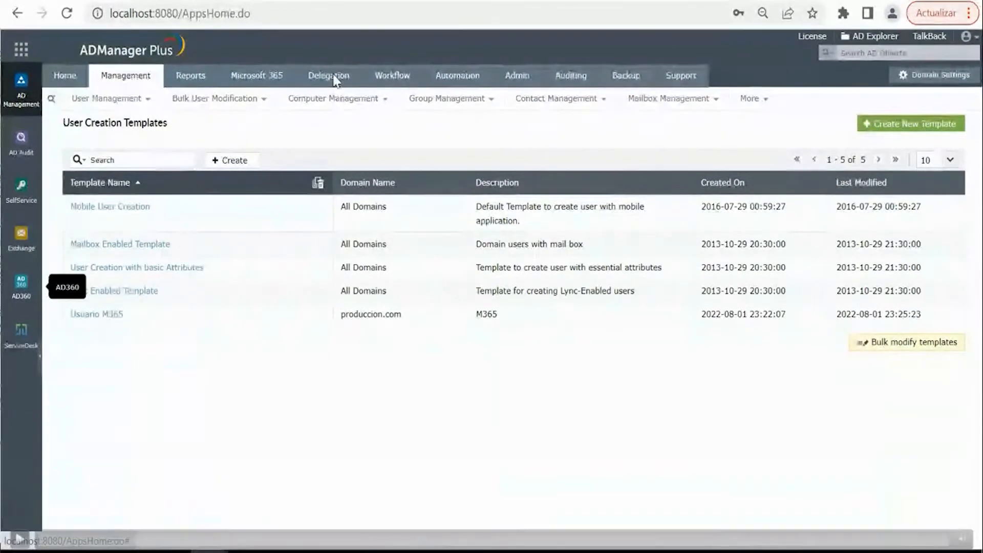
- Start a new help desk role named RRHH with the description Recursos Humanos
left_click(334, 80)
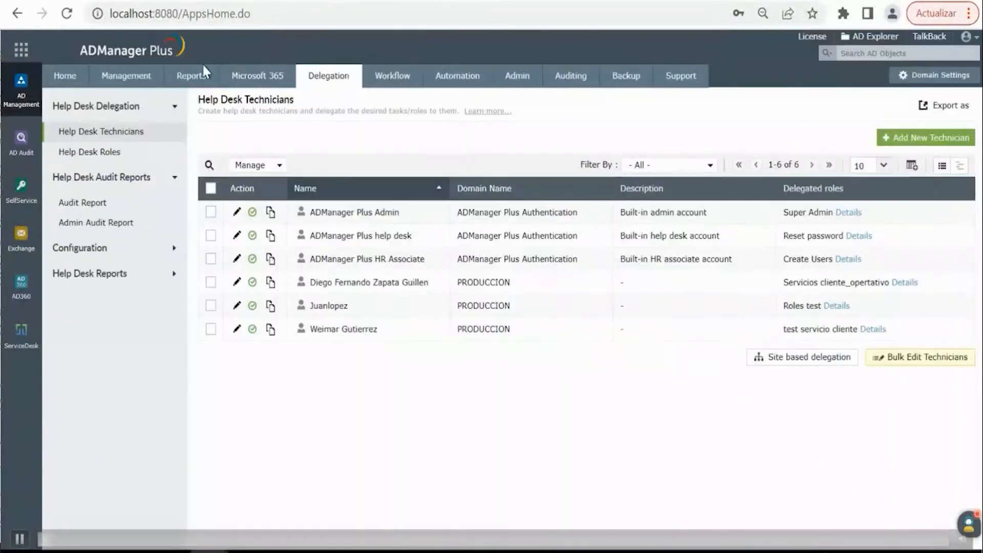
left_click(98, 155)
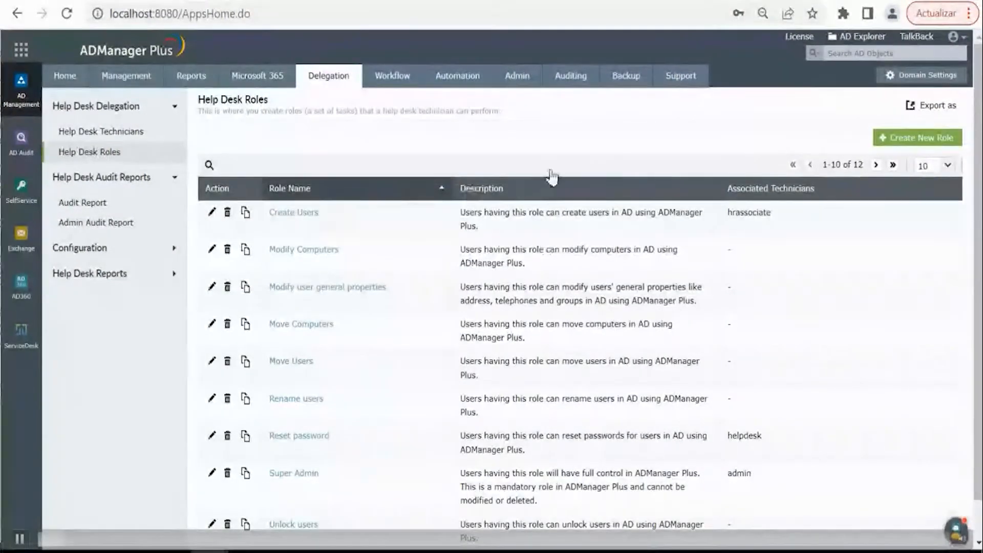
left_click(904, 146)
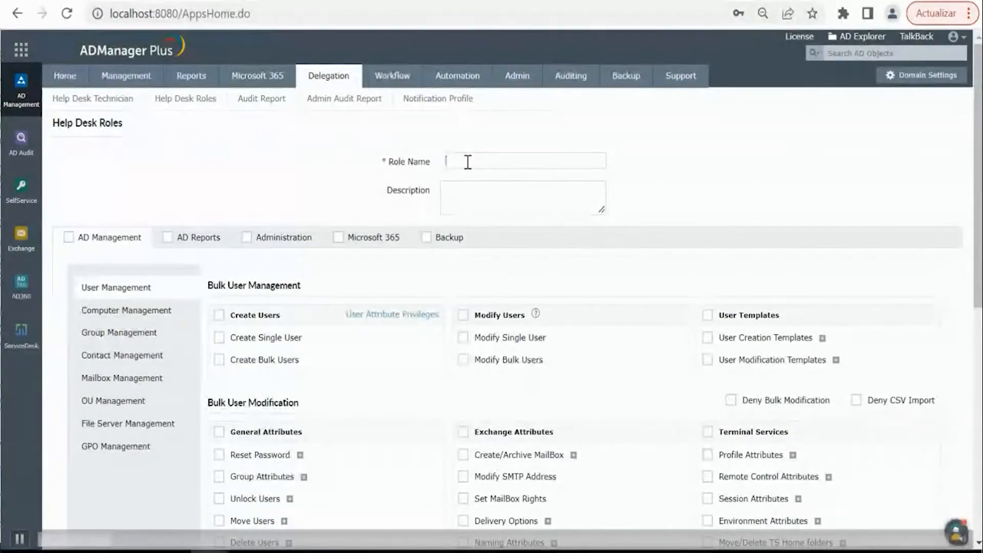
type("RRHH")
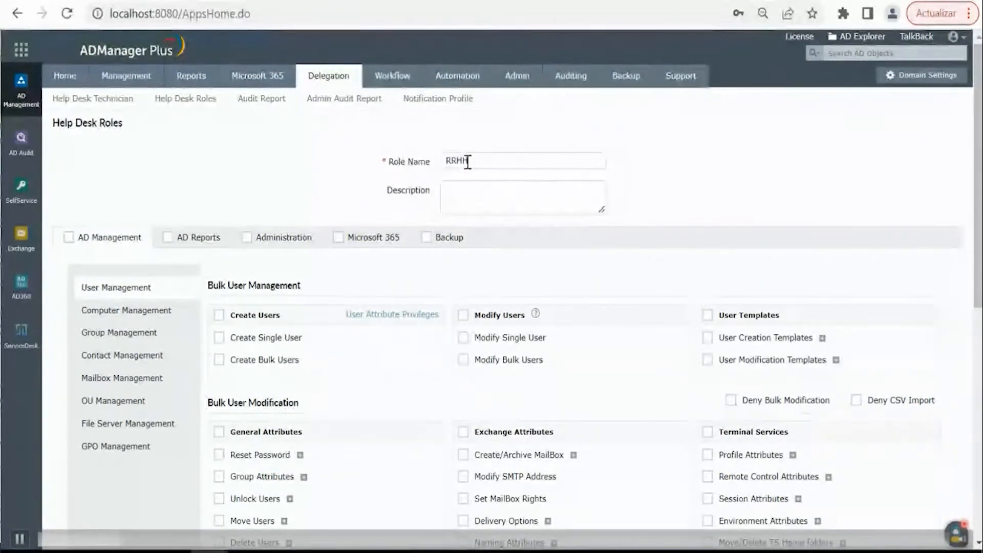
left_click(458, 204)
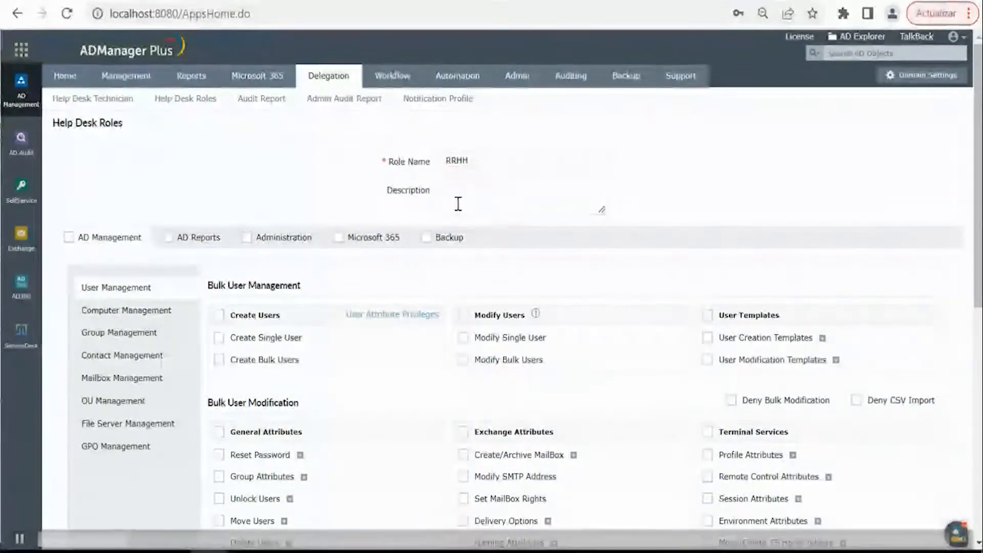
type("Recursos Humanos")
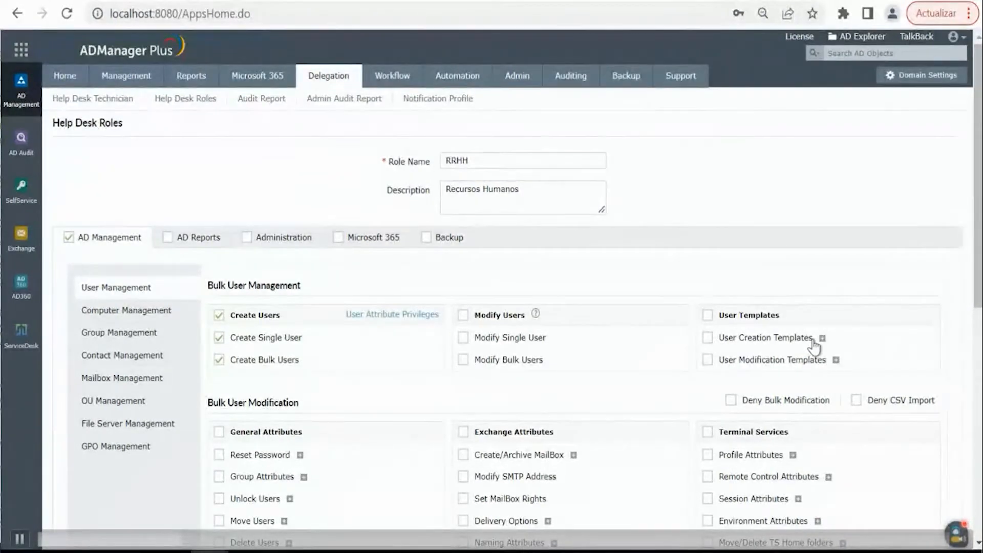
- Try enabling the User Creation Templates permission for the role, then clear its create, modify and delete template properties
left_click(708, 338)
left_click(822, 338)
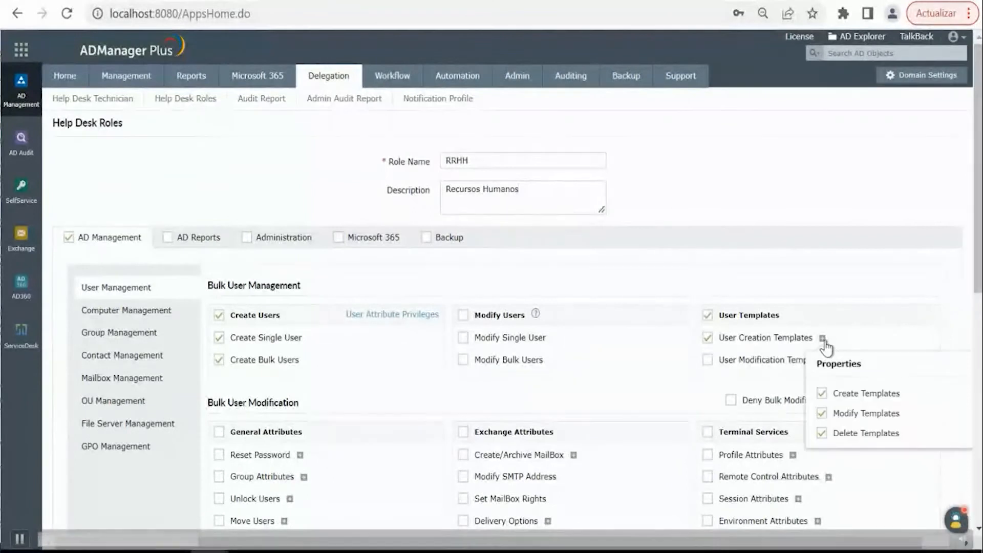
left_click(822, 393)
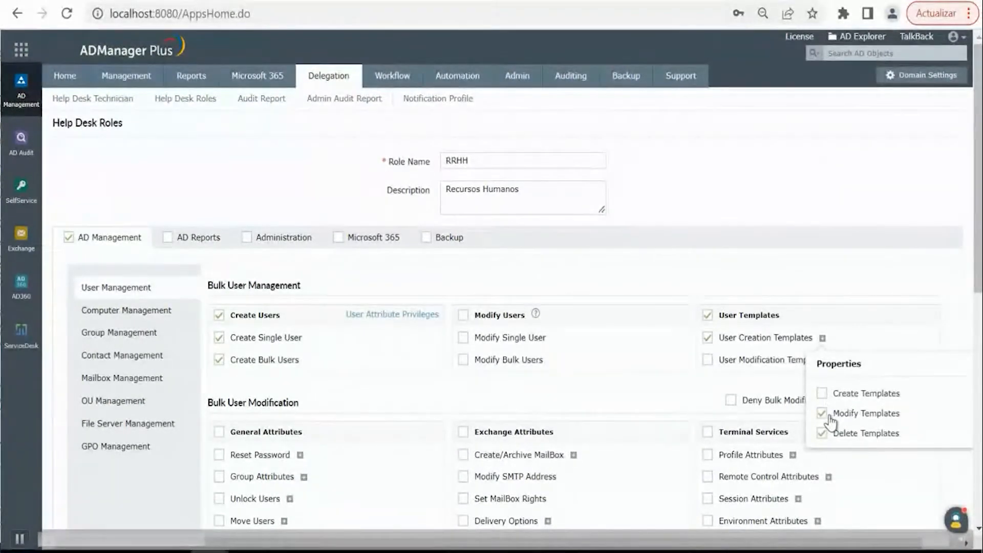
left_click(822, 413)
left_click(822, 433)
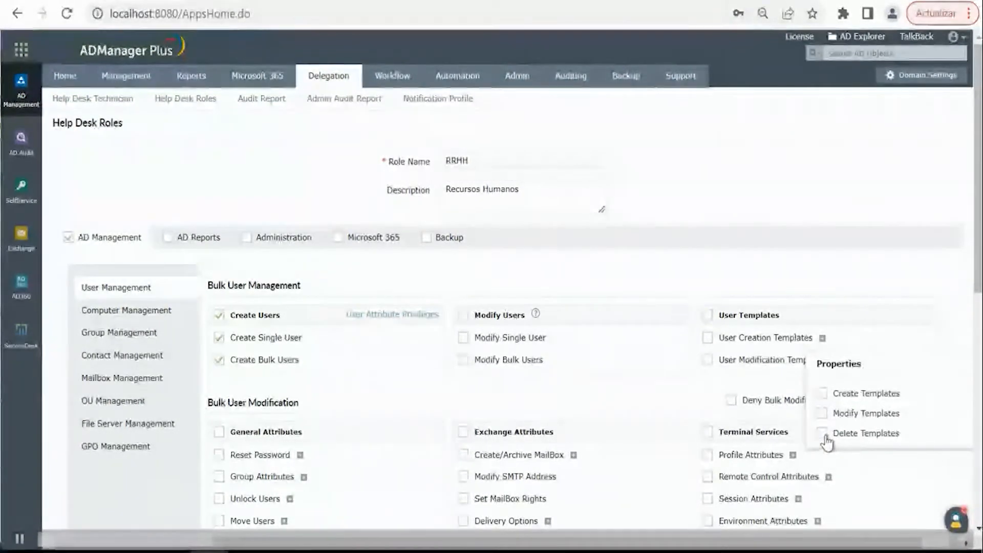
left_click(821, 395)
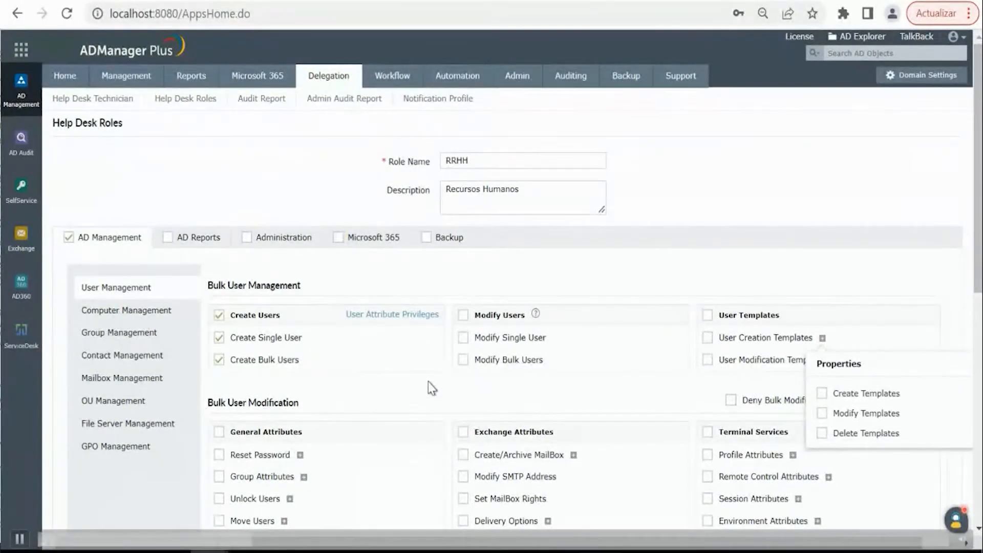
- Save the RRHH help desk role with its single and bulk user creation permissions, and go to the second page of the roles list
scroll(467, 366, "down", 3)
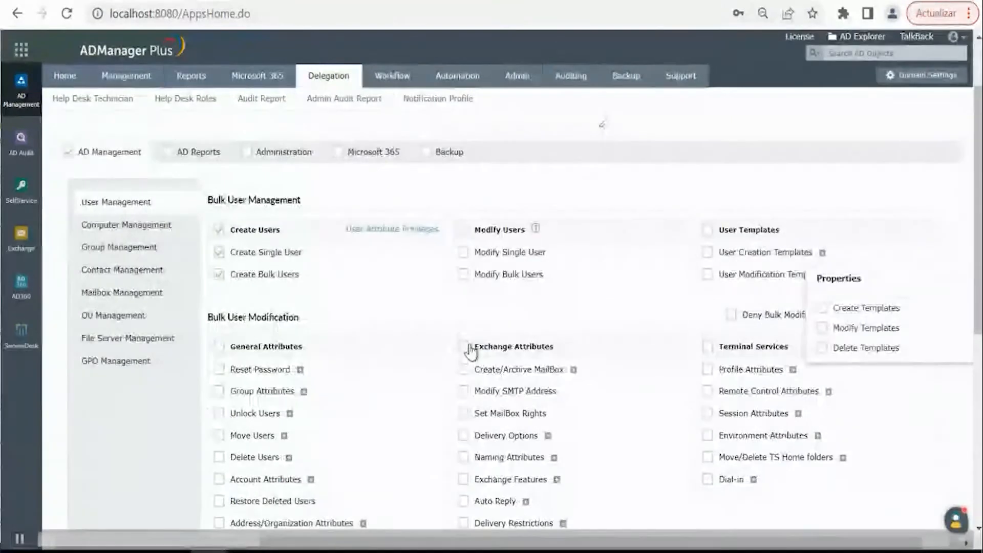
scroll(476, 404, "down", 5)
scroll(527, 527, "down", 1)
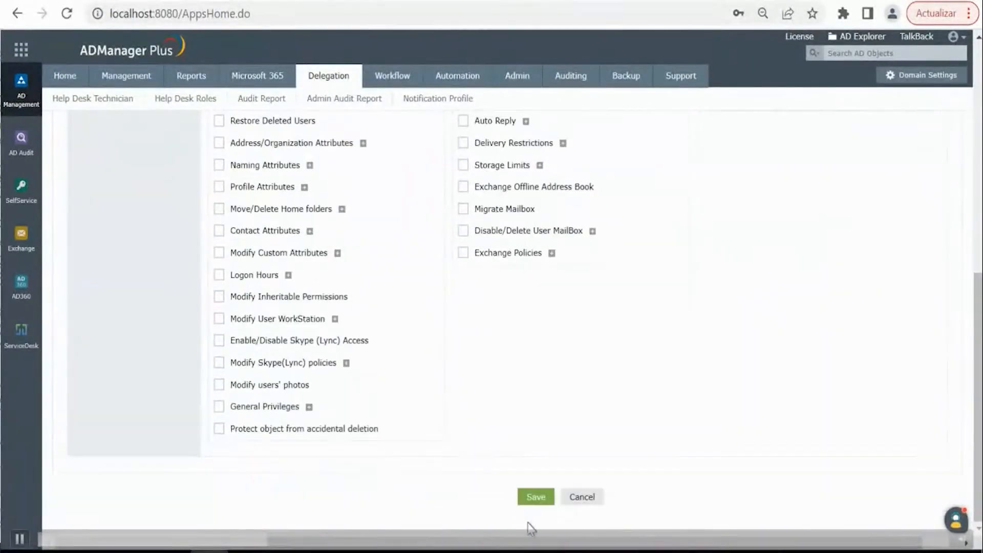
left_click(525, 501)
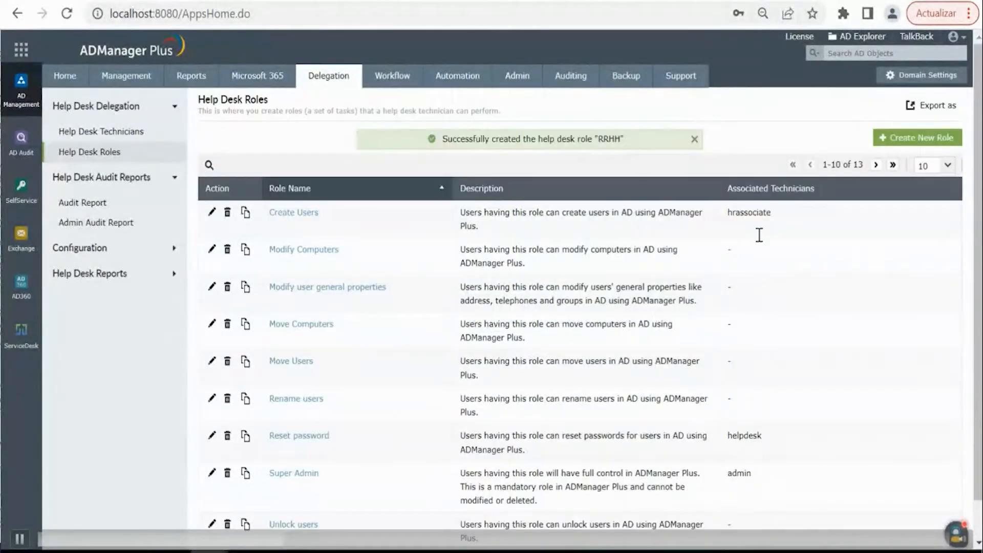
left_click(875, 165)
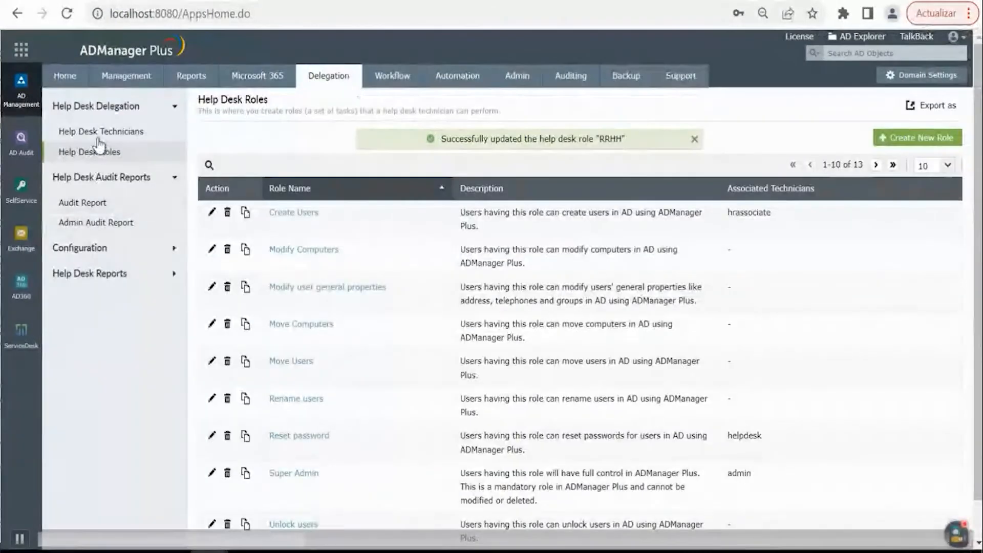
- Start a new help desk technician for produccion.com and select the second listed AD user as the technician
left_click(101, 134)
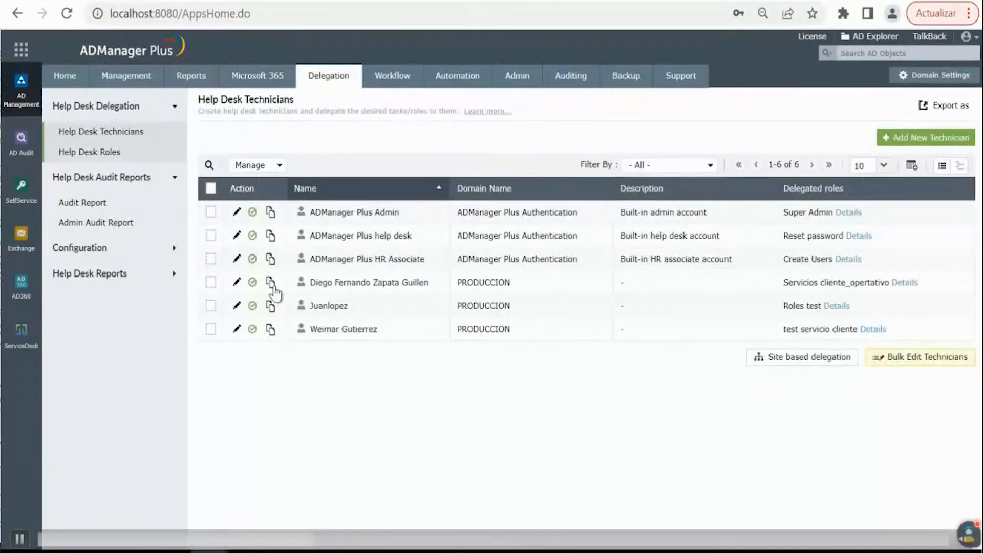
left_click(897, 138)
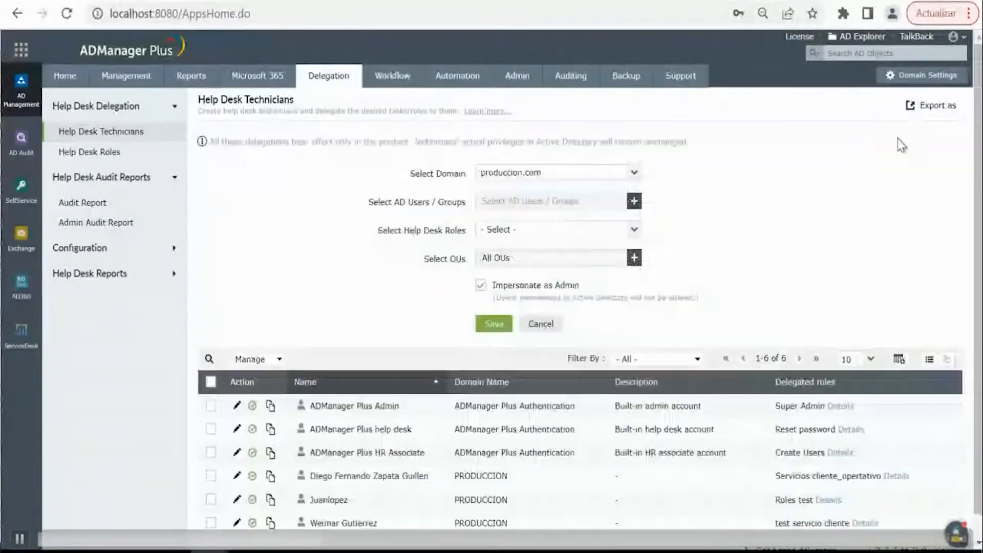
left_click(501, 199)
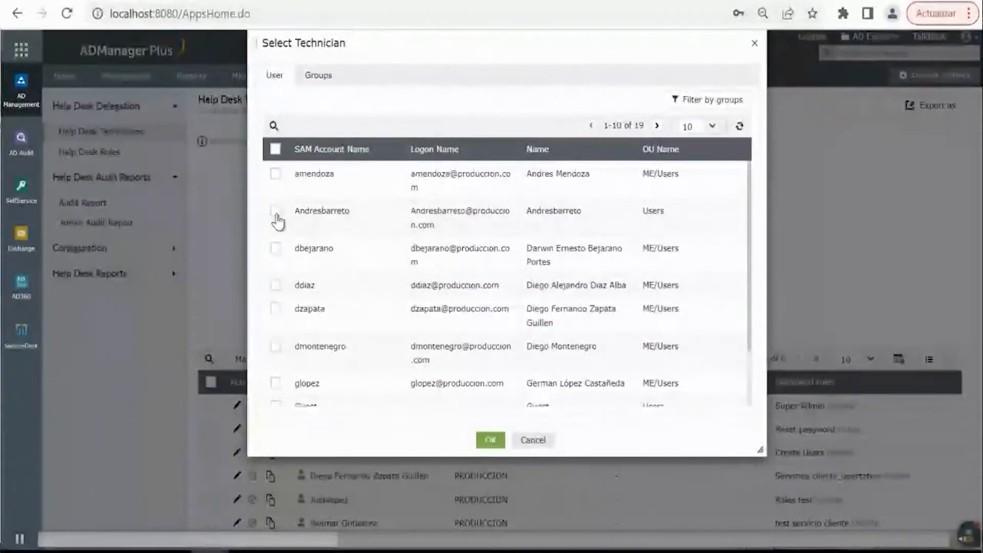
left_click(276, 214)
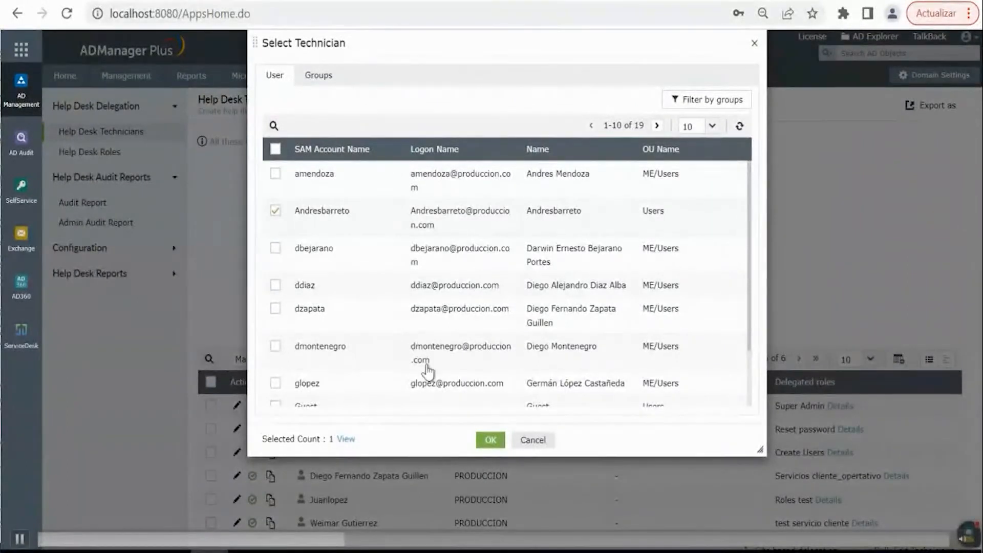
left_click(489, 443)
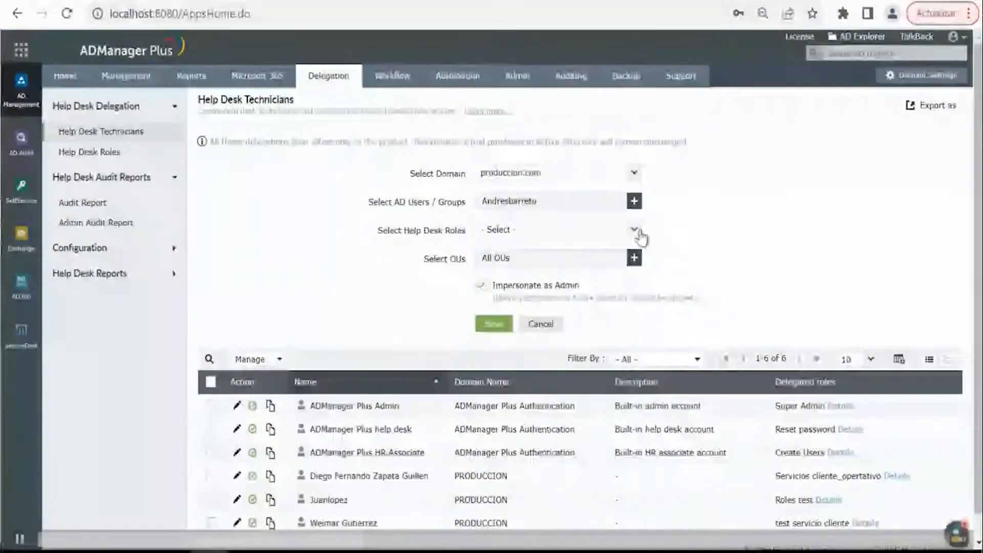
- Assign the RRHH help desk role to the new technician
left_click(636, 231)
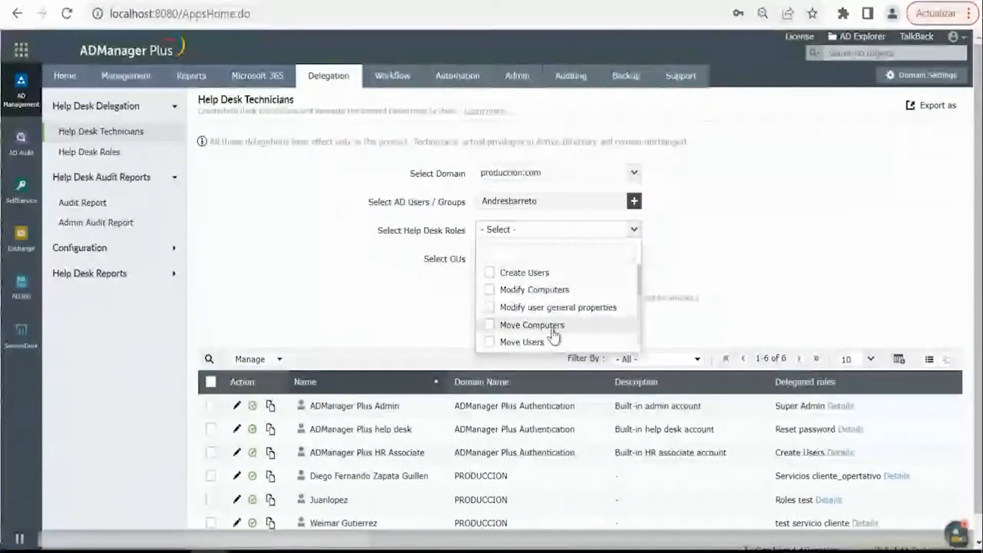
scroll(546, 328, "down", 3)
left_click(513, 316)
left_click(698, 268)
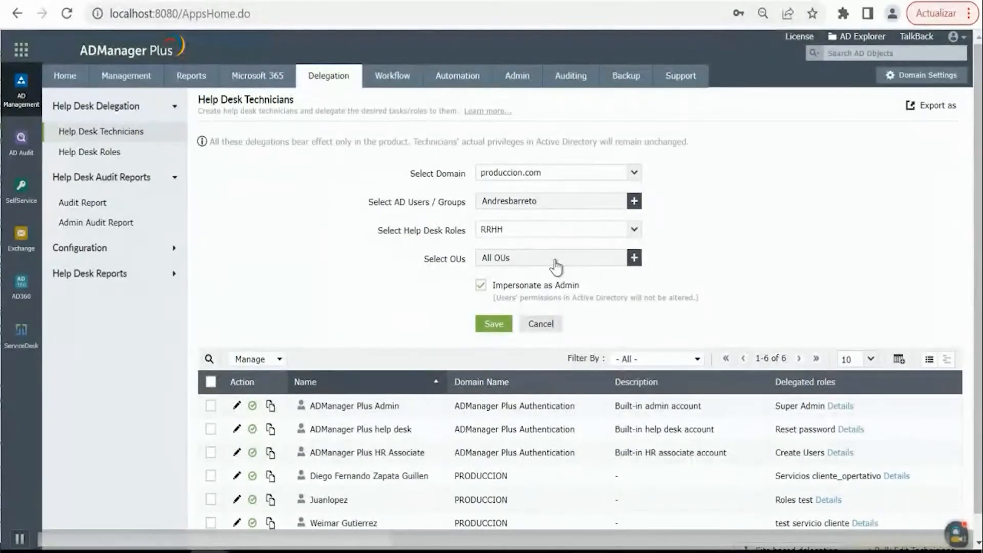
- Set the technician's OUs to all containers under produccion.com and save the technician
left_click(635, 258)
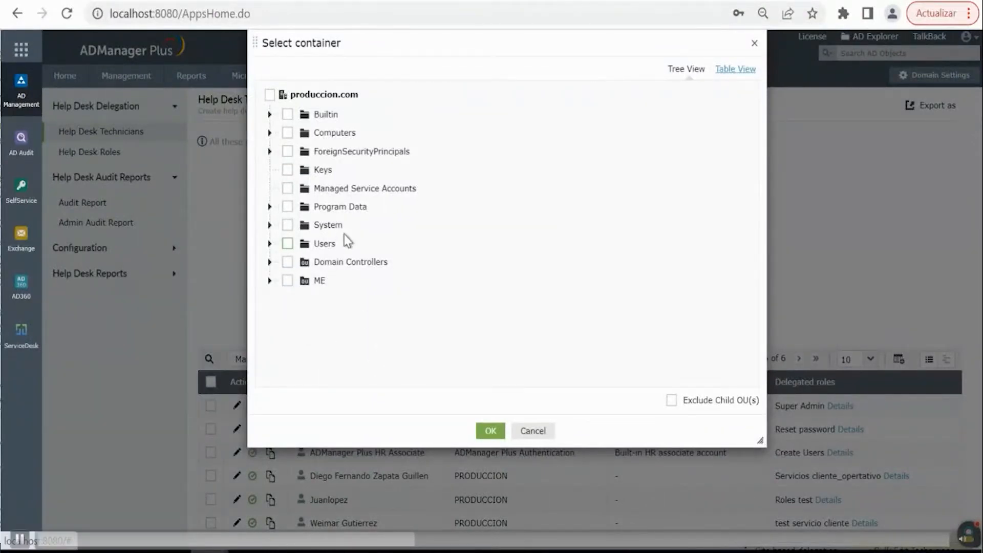
left_click(287, 245)
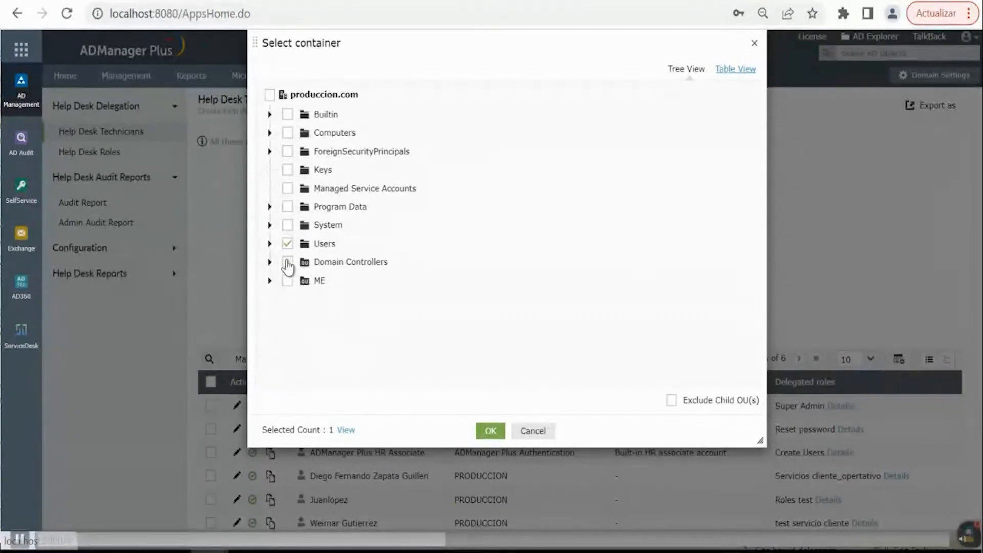
left_click(269, 97)
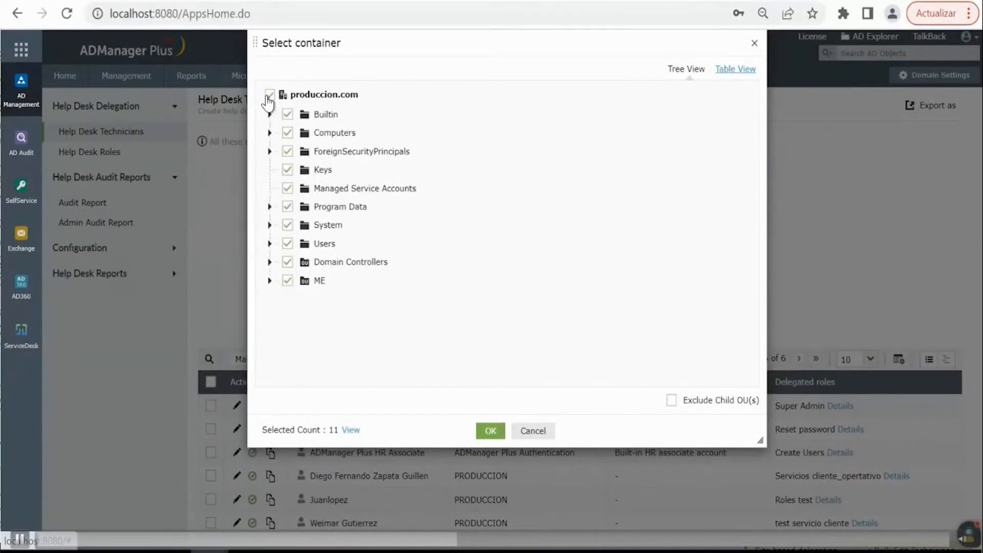
left_click(490, 431)
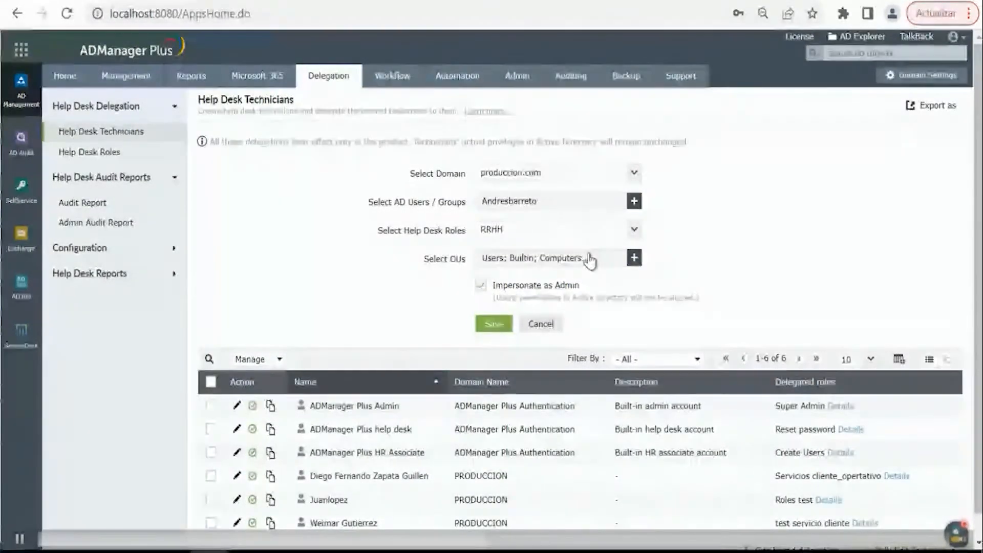
left_click_drag(591, 257, 403, 232)
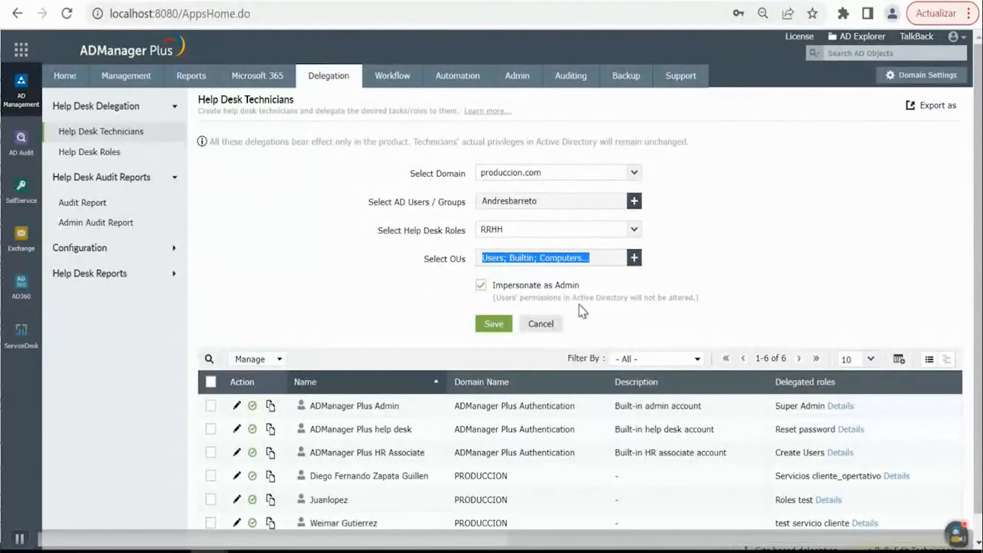
left_click(489, 330)
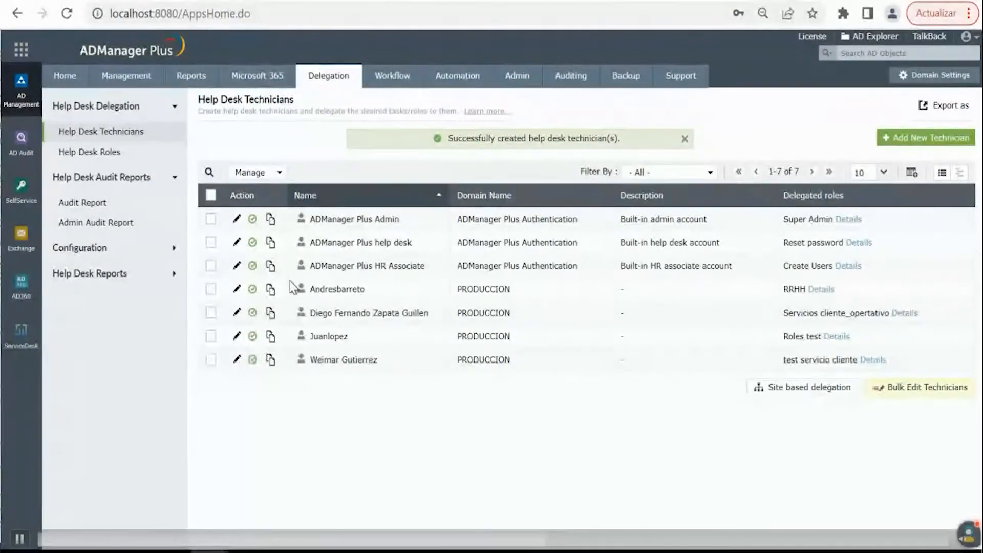
- Open an incognito browser window and load the ADManager Plus login page at localhost:8080
key("ctrl+shift+n")
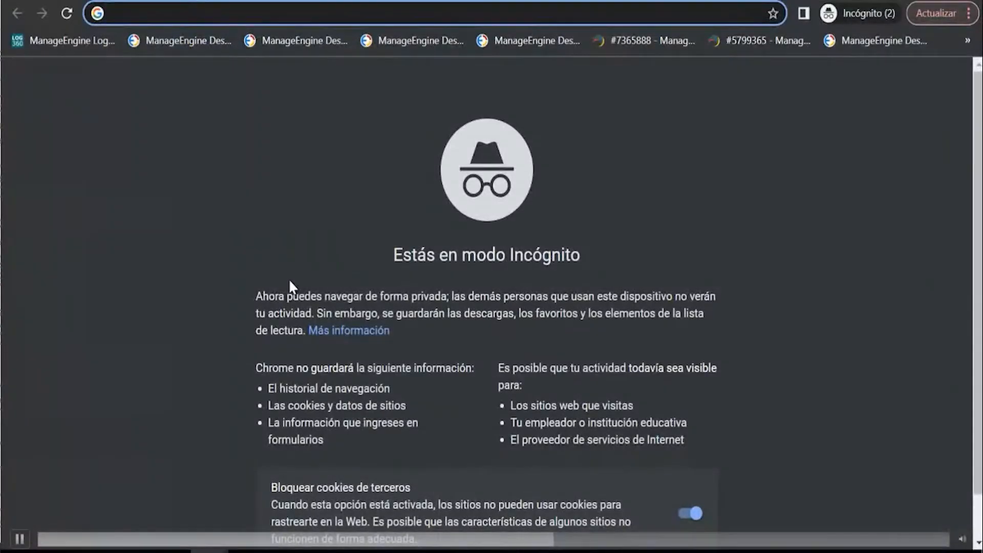
type("lo")
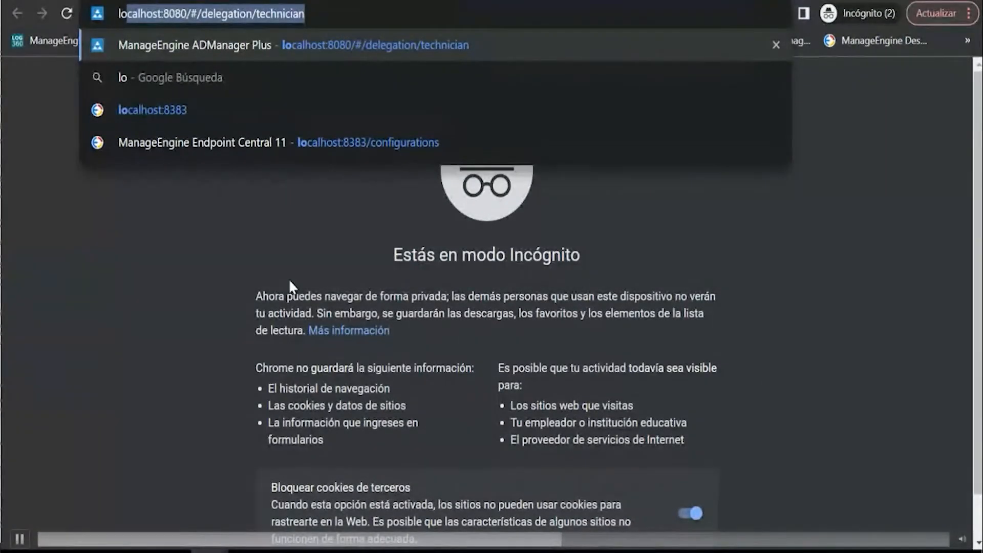
key("End")
key("BackSpace")
key("BackSpace")
key("BackSpace")
key("BackSpace")
key("BackSpace")
key("BackSpace")
key("BackSpace")
key("BackSpace")
key("BackSpace")
key("BackSpace")
key("BackSpace")
key("BackSpace")
key("BackSpace")
key("BackSpace")
key("BackSpace")
key("BackSpace")
key("BackSpace")
key("BackSpace")
key("BackSpace")
key("BackSpace")
key("BackSpace")
key("Return")
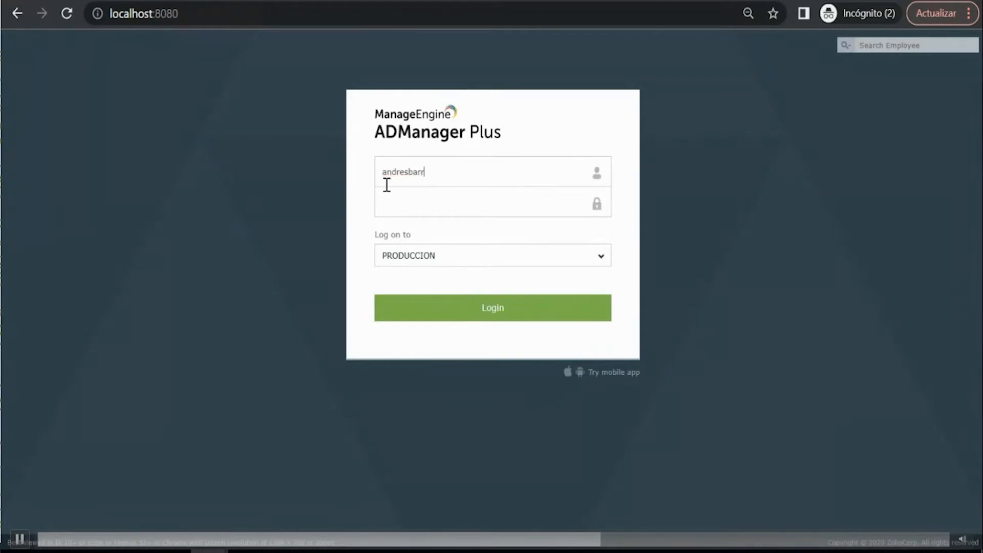
- Log in to the PRODUCCION domain with the new technician's username and account password
key("Tab")
type("•••••••••")
key("Return")
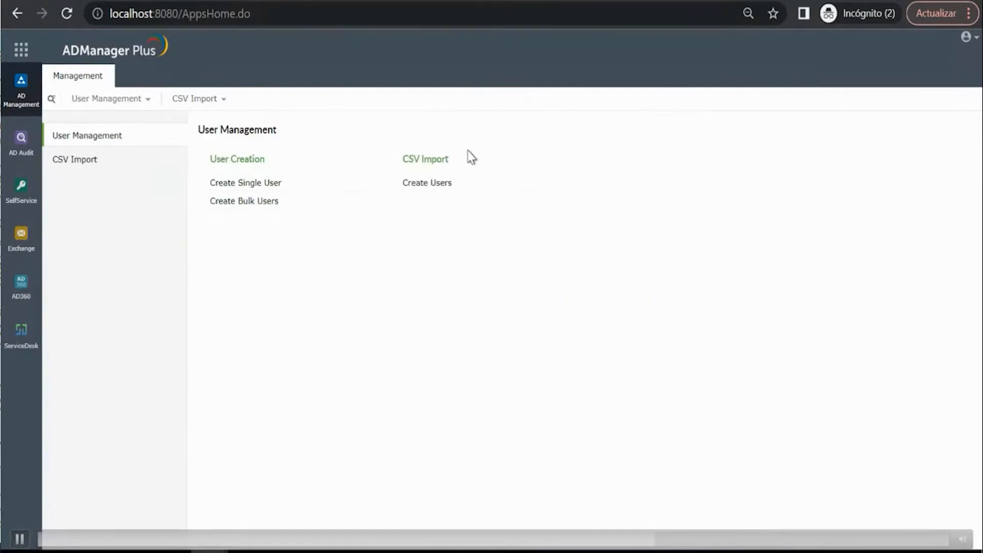
- Start creating a single user and apply the Usuario M365 template
left_click(247, 185)
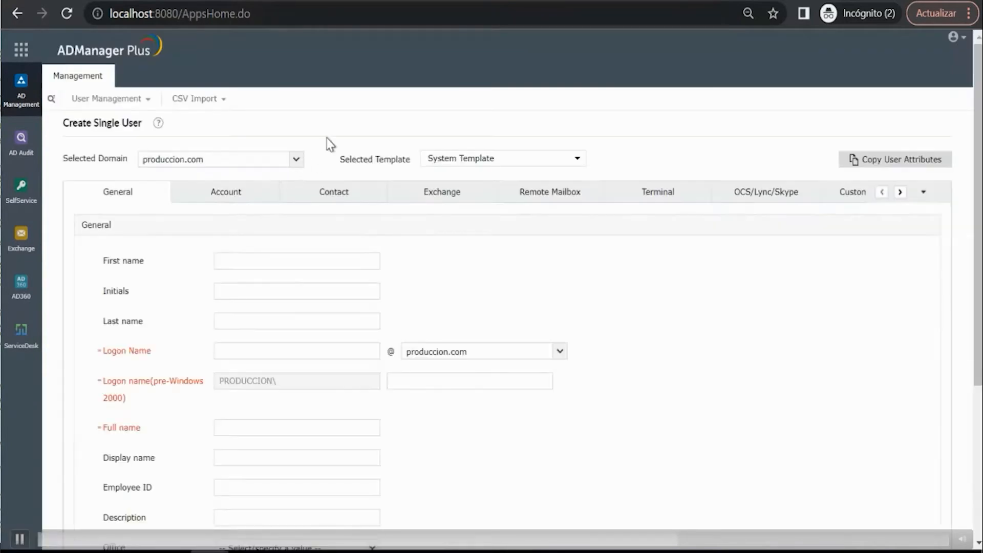
left_click(492, 161)
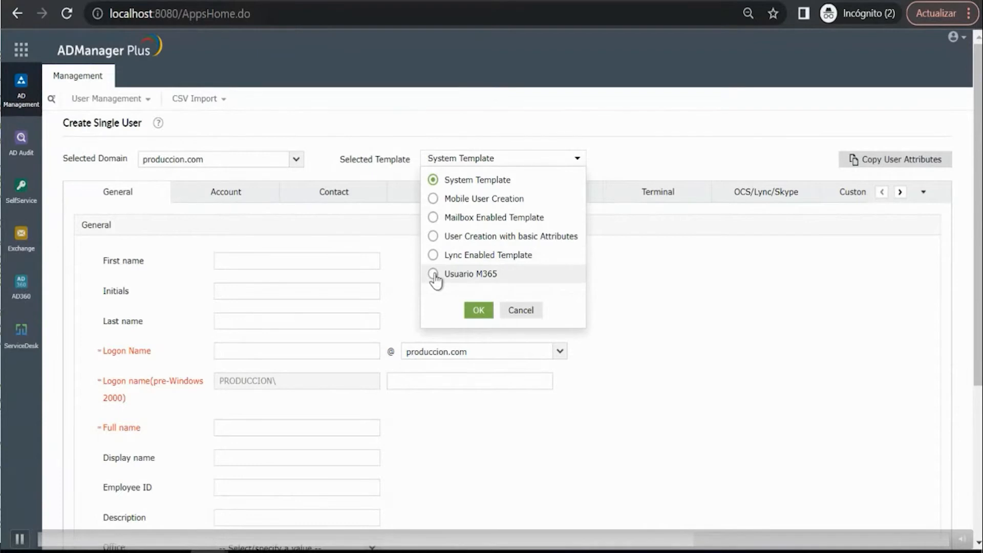
left_click(478, 310)
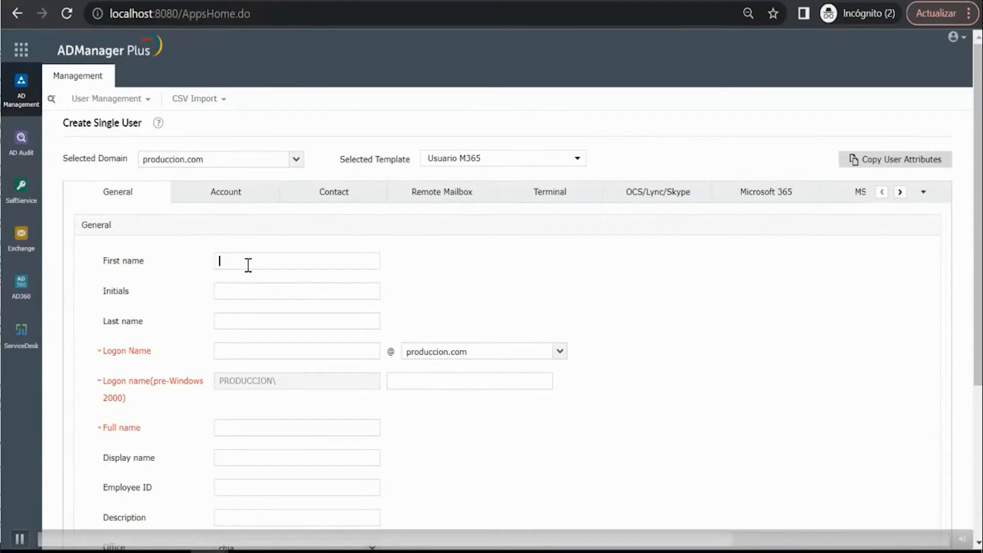
- Enter the new user's first name and last name, and check the general attributes
left_click(248, 264)
left_click(230, 321)
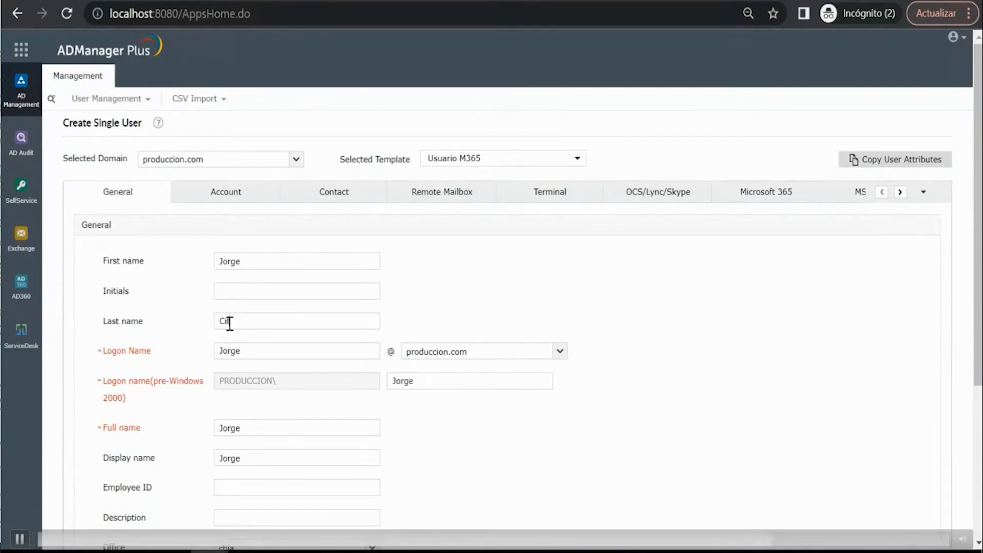
type("Cifuentes")
scroll(333, 356, "down", 2)
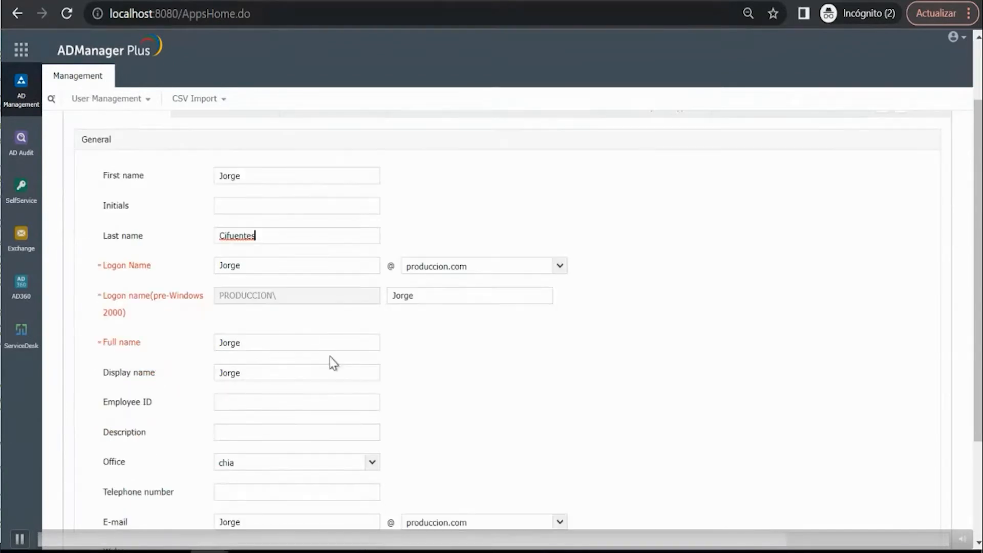
scroll(280, 287, "up", 2)
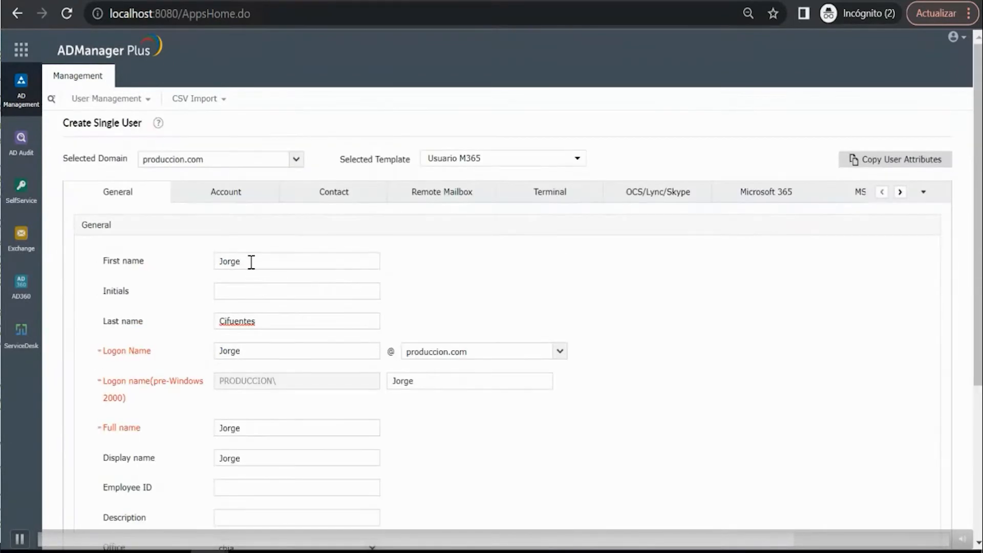
scroll(251, 263, "down", 2)
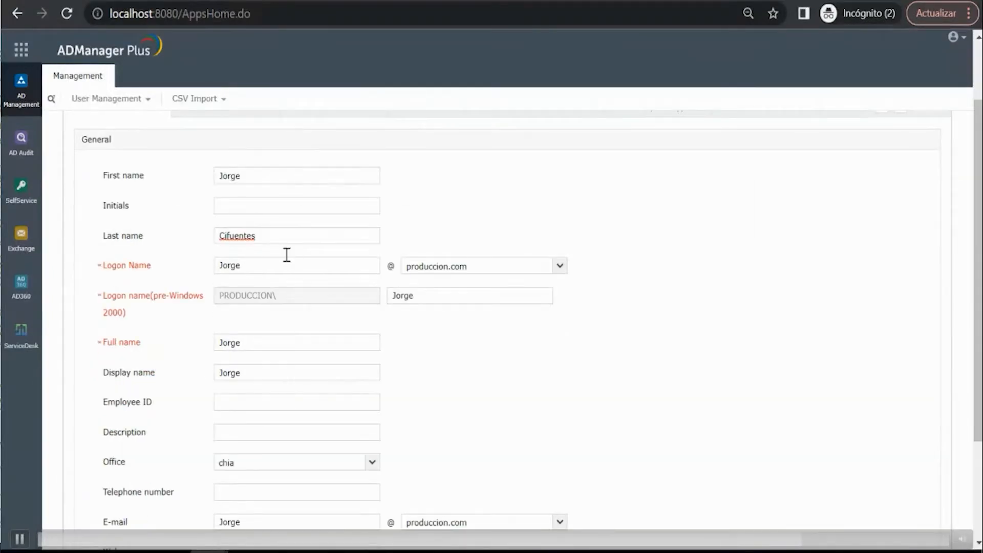
scroll(287, 254, "down", 3)
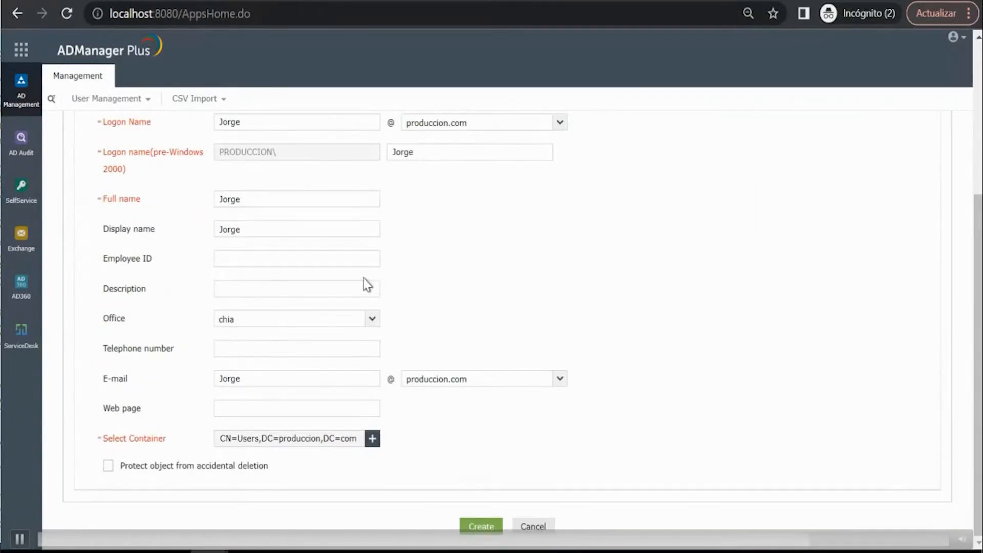
scroll(363, 278, "up", 5)
- Check the prefilled account and contact attributes, and create the user
left_click(238, 193)
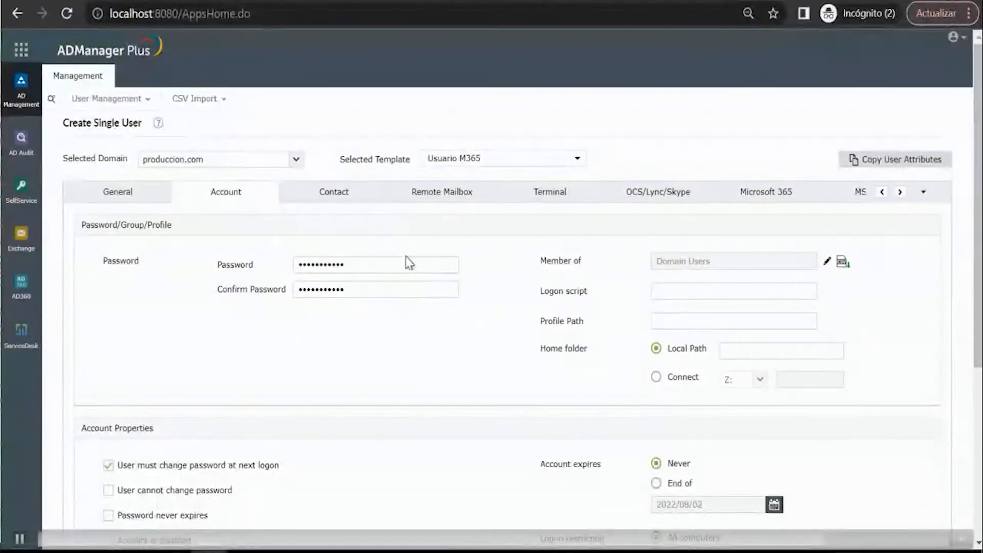
left_click(325, 197)
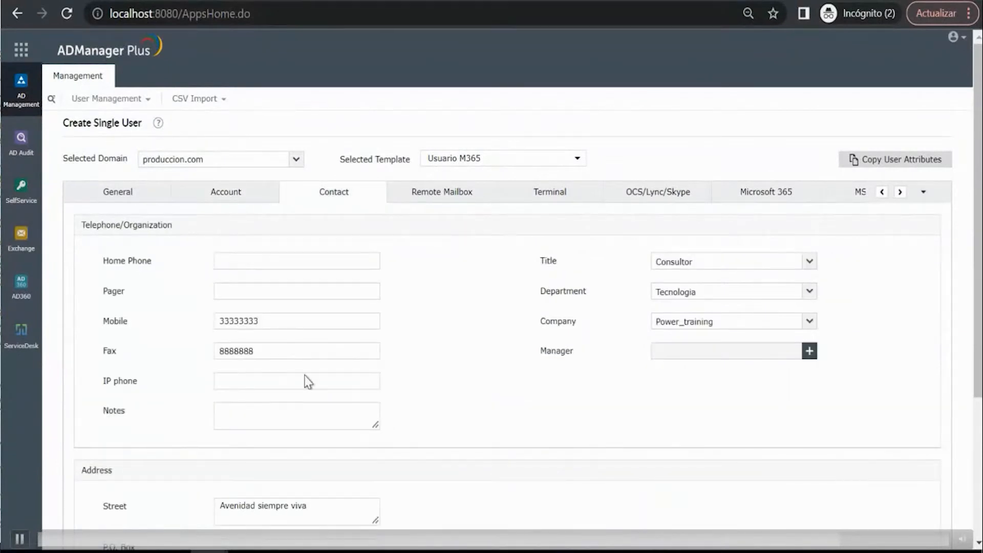
scroll(369, 416, "down", 3)
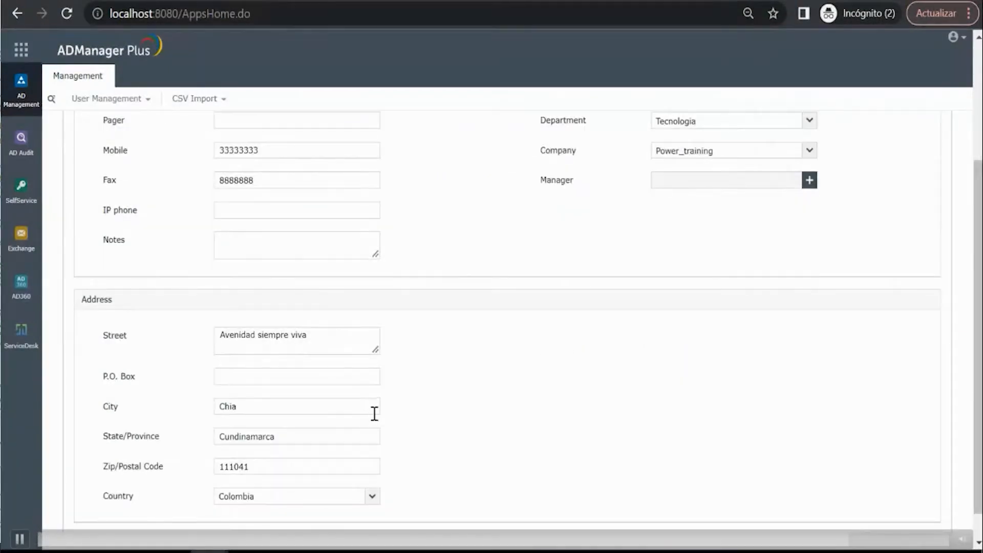
scroll(389, 430, "down", 1)
left_click(481, 526)
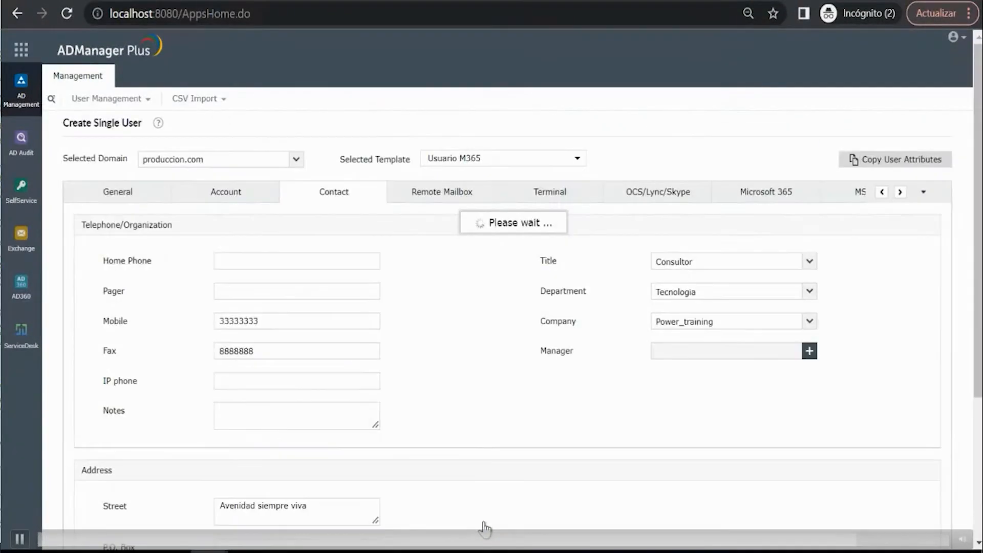
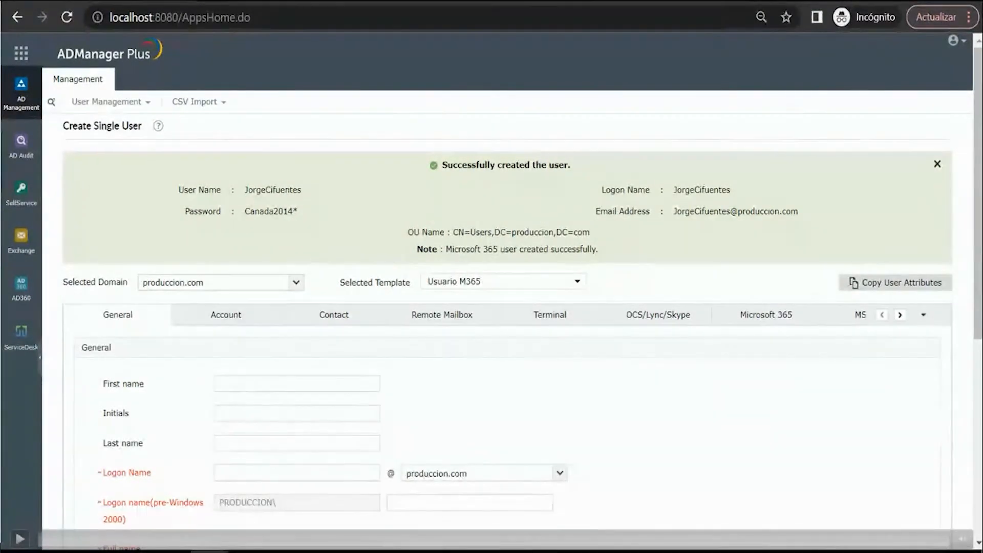
- Open the help desk audit report and examine the action details of the technician's Microsoft 365 user creation
key("space")
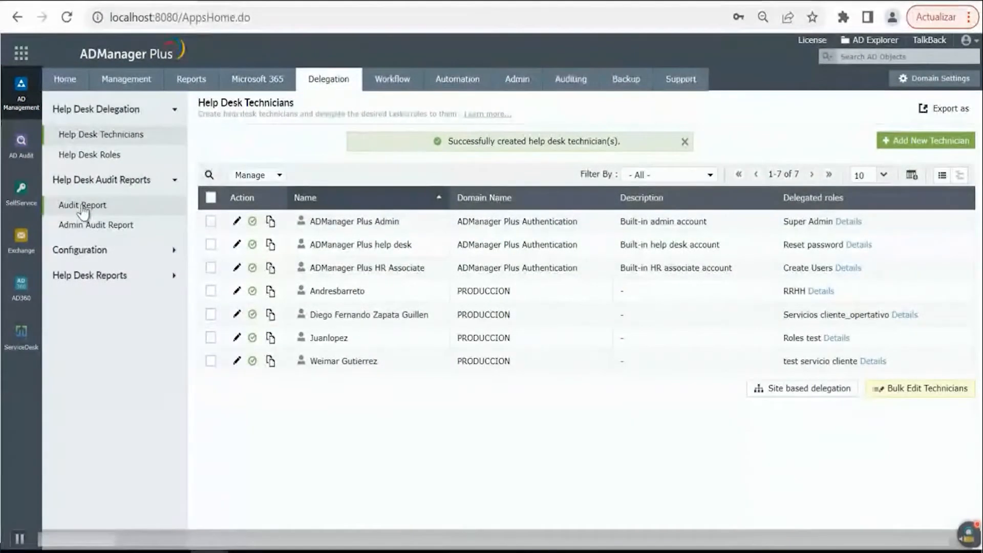
left_click(63, 206)
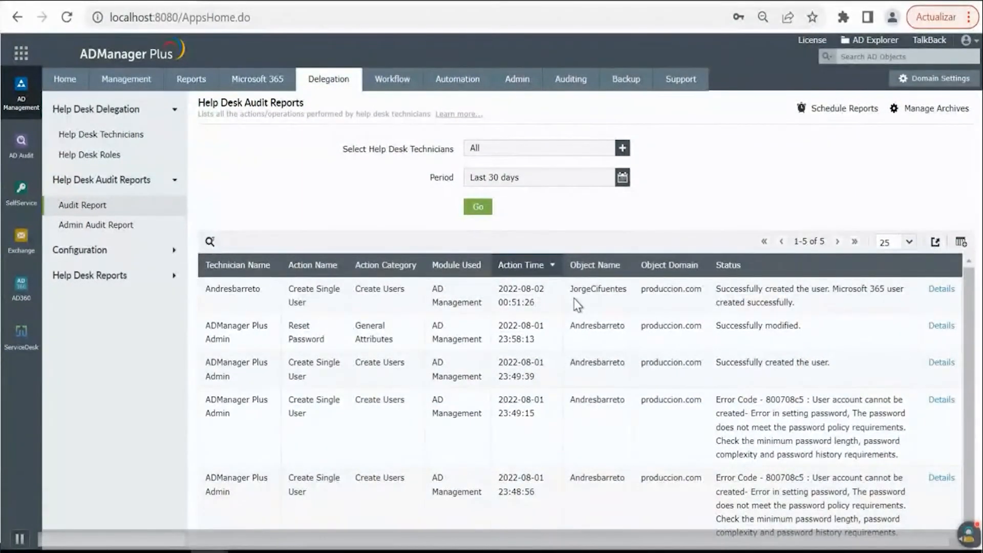
left_click(941, 289)
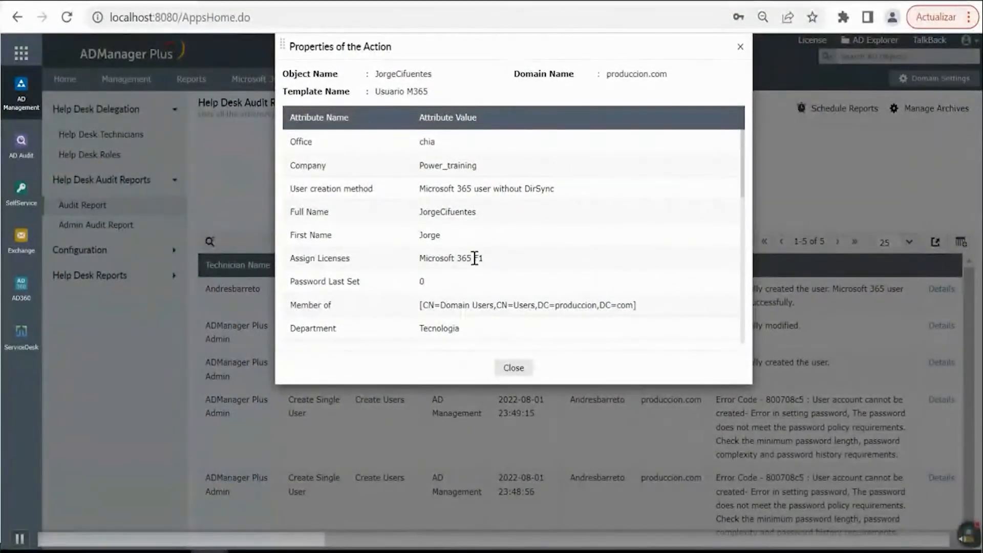
scroll(453, 311, "down", 3)
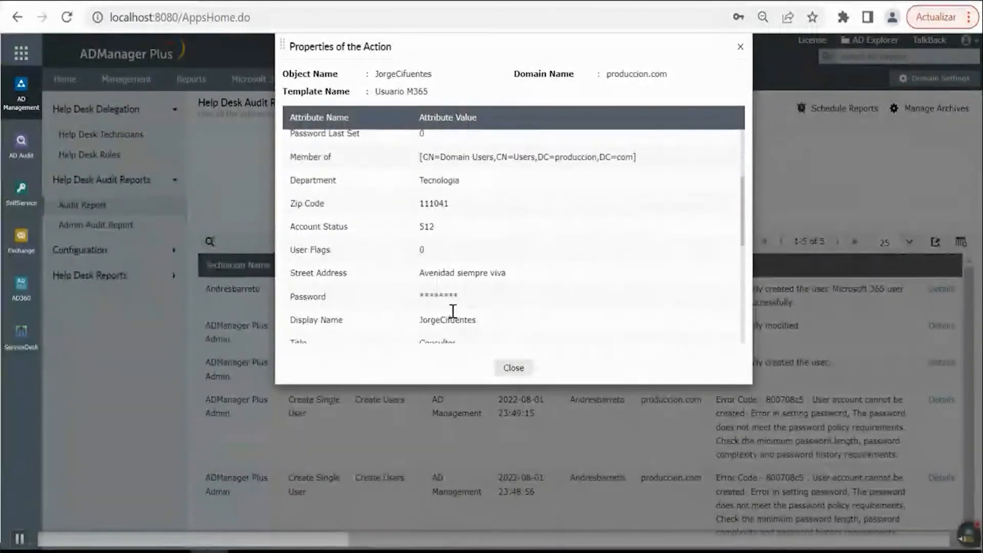
scroll(453, 311, "down", 4)
scroll(453, 276, "up", 6)
scroll(453, 244, "down", 5)
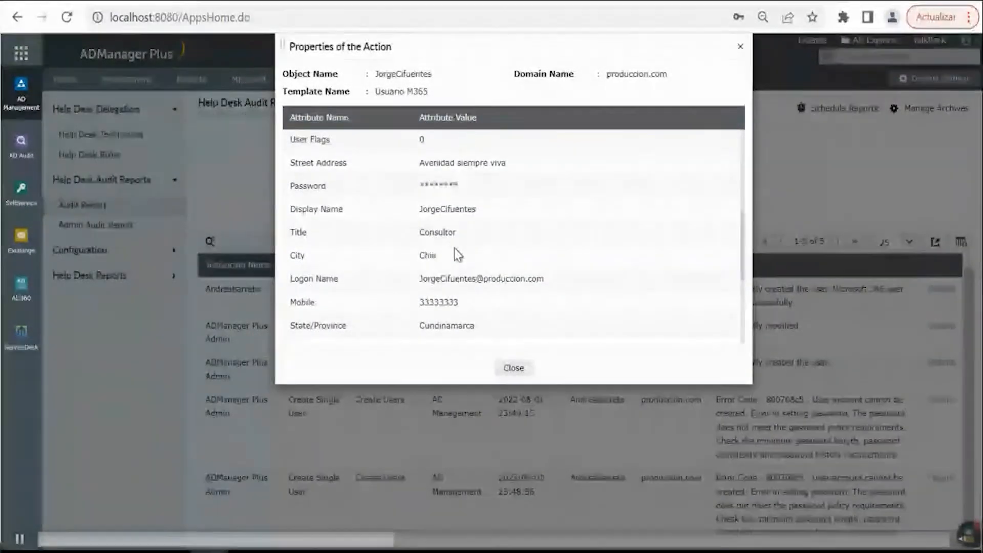
scroll(454, 249, "down", 4)
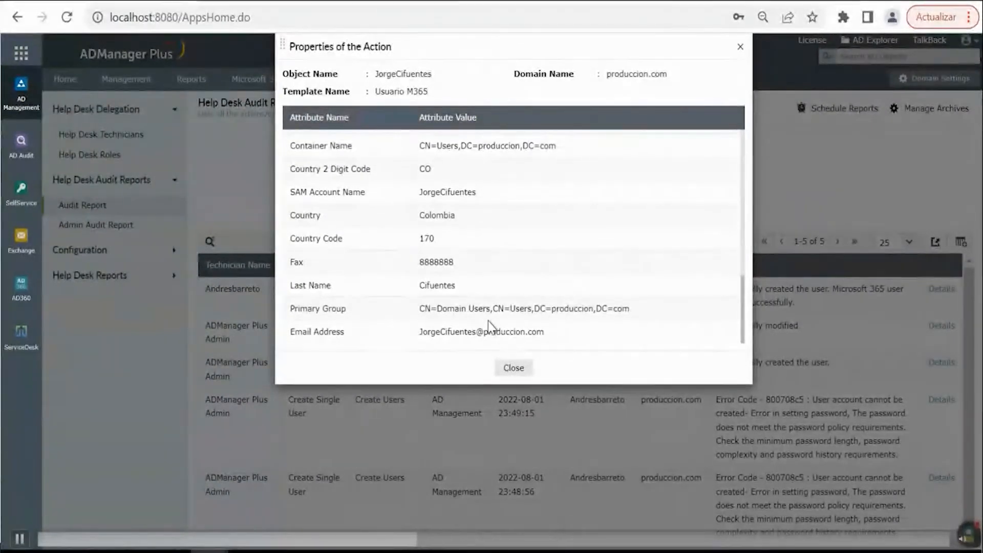
left_click(513, 367)
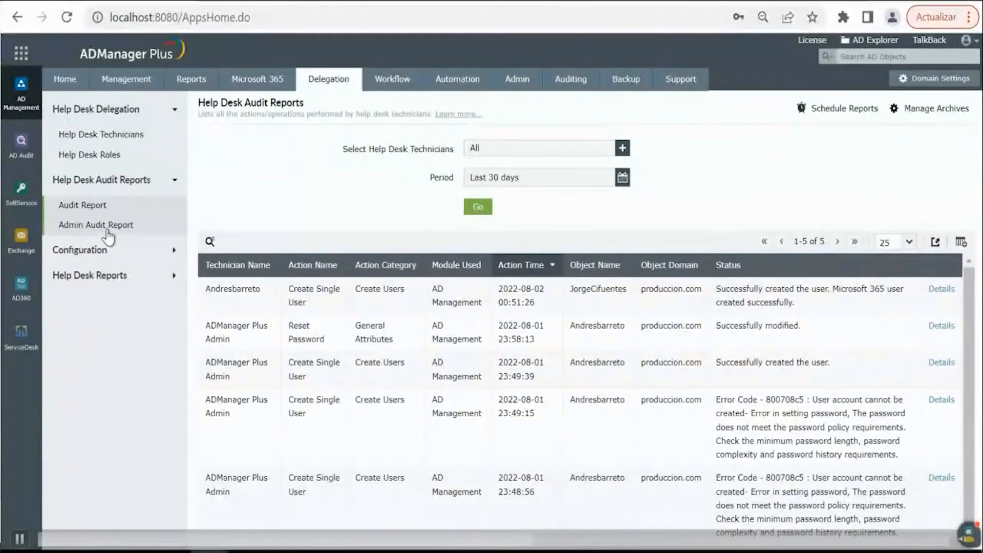
- Review the admin audit report and the help desk reports on technicians and technician logons
left_click(97, 225)
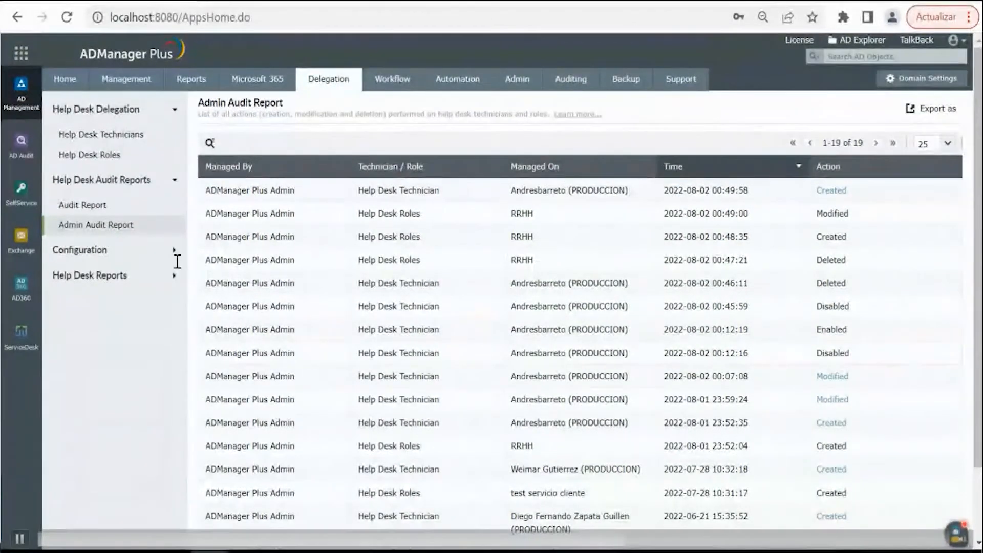
left_click(121, 277)
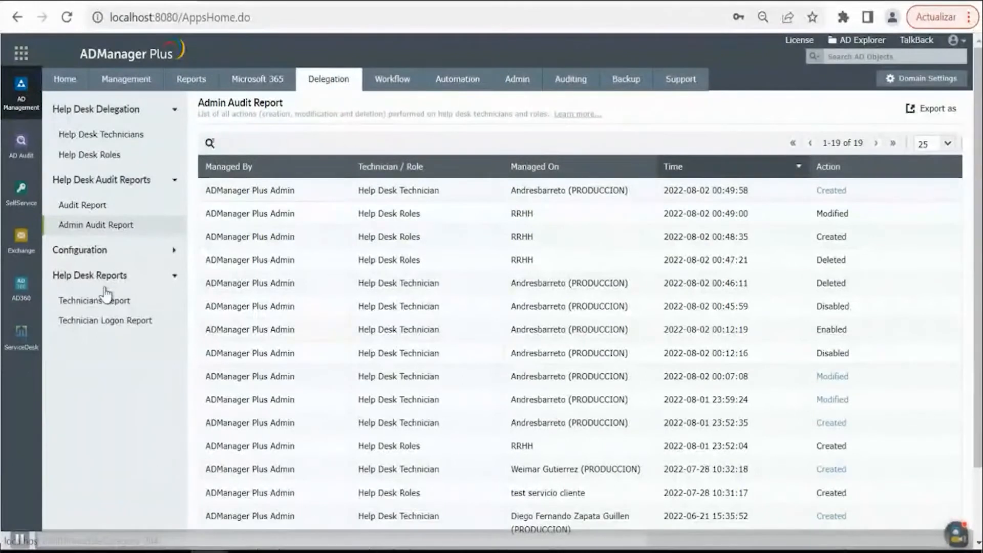
left_click(106, 297)
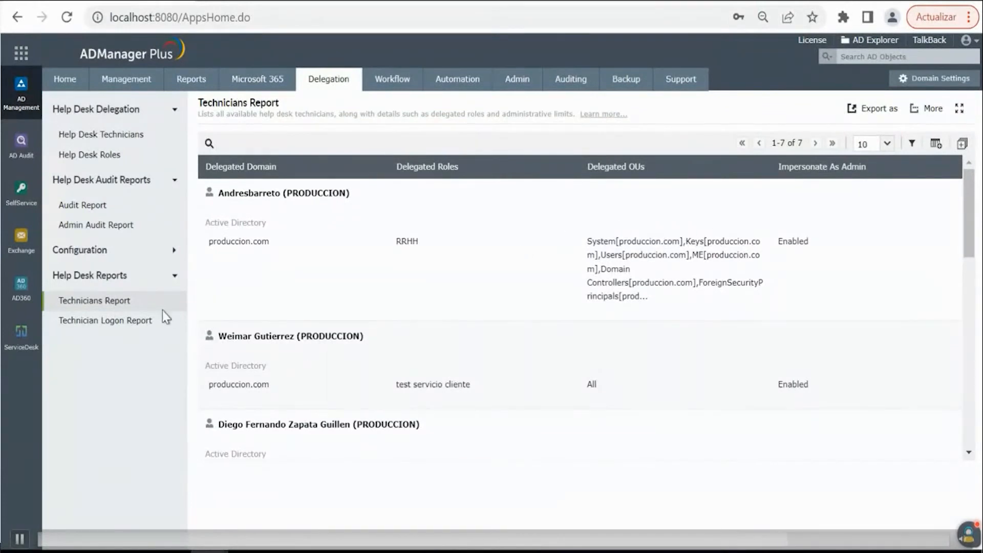
left_click(125, 323)
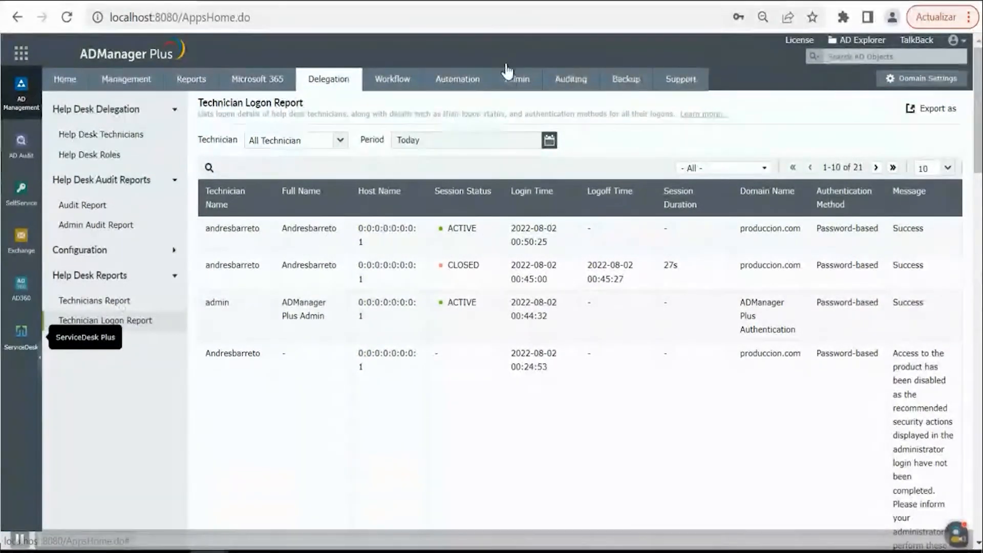
- View the scheduled automation examples for AD user creation, group membership management and AD cleanup
left_click(475, 82)
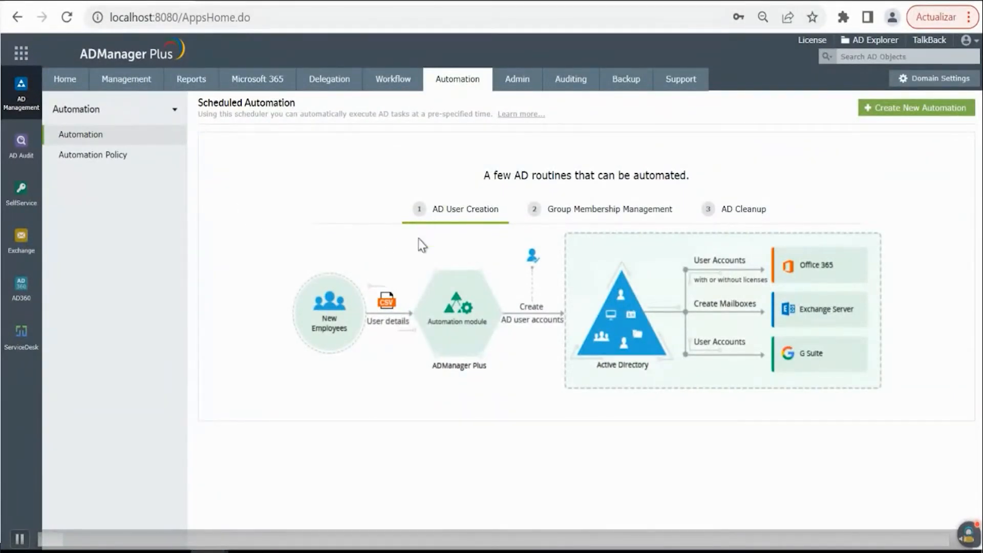
left_click(588, 214)
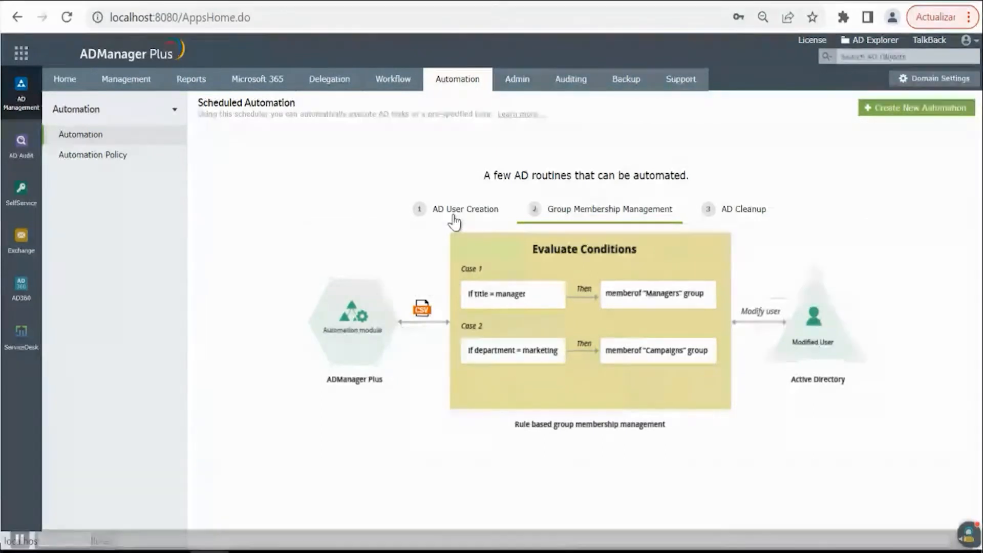
left_click(736, 217)
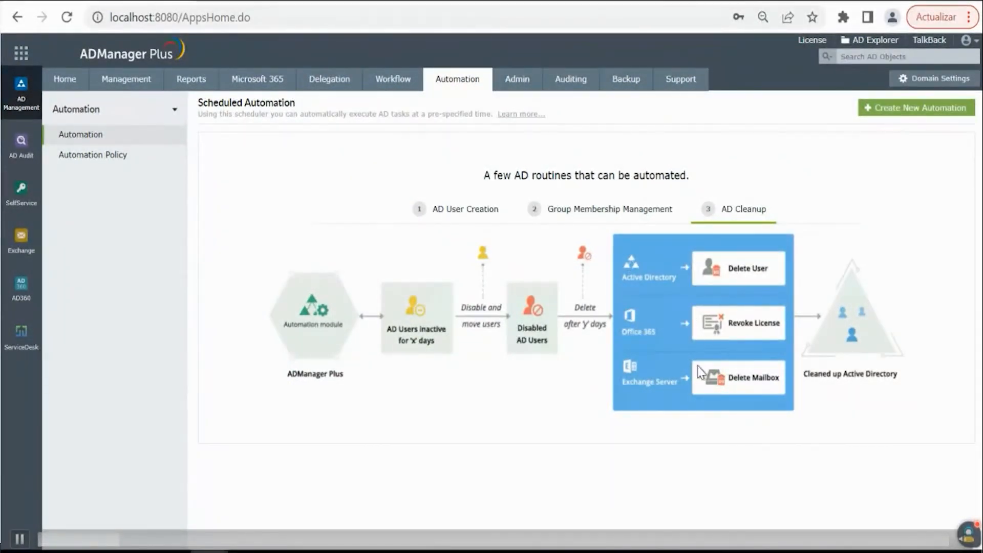
- Start a new automation named Powertraining in the User Automation category
left_click(886, 110)
left_click(385, 174)
left_click_drag(385, 170, 277, 167)
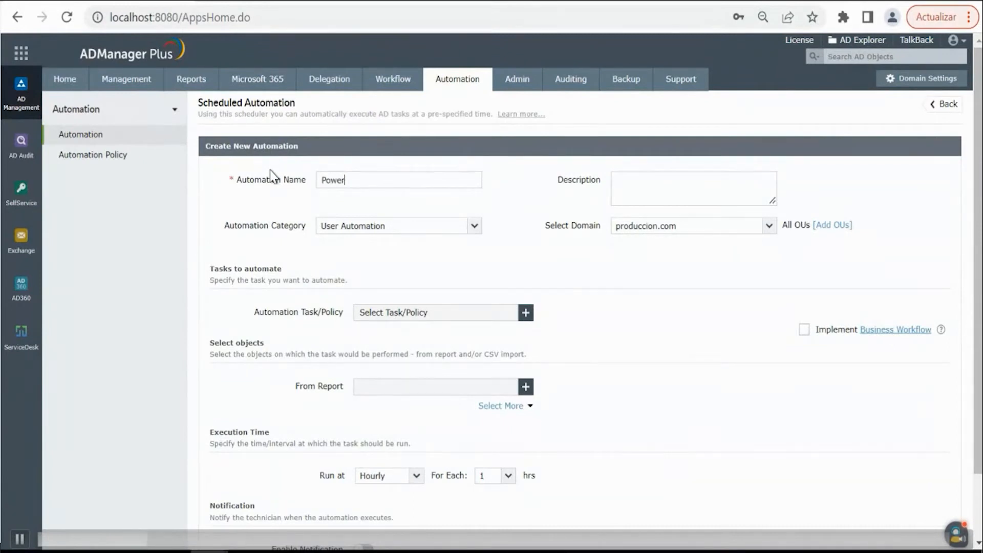
type("Powertraining")
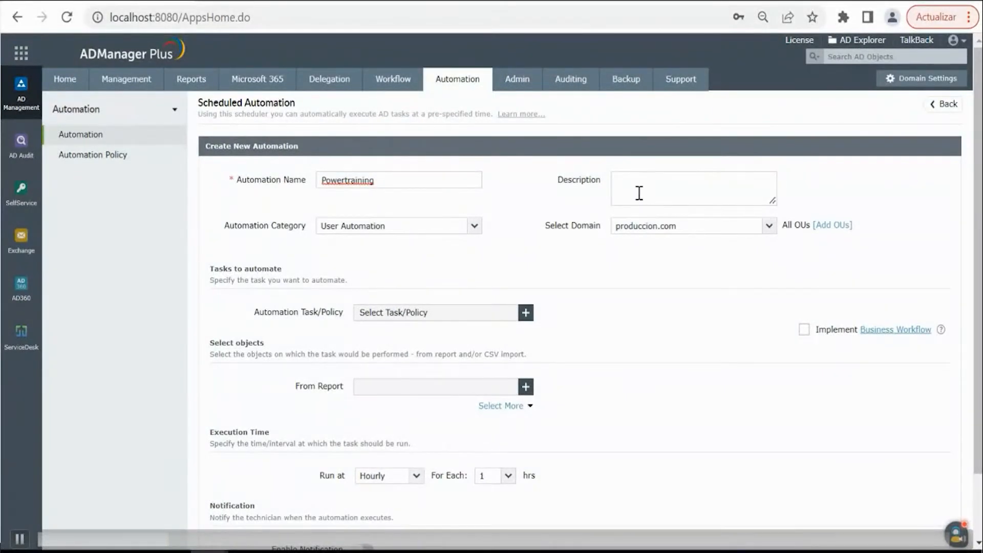
left_click(473, 231)
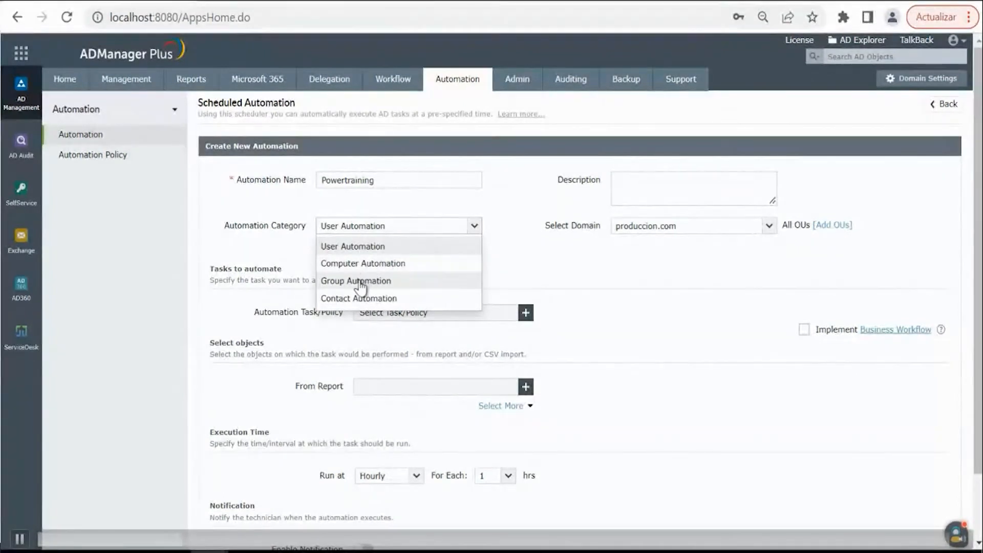
left_click(360, 246)
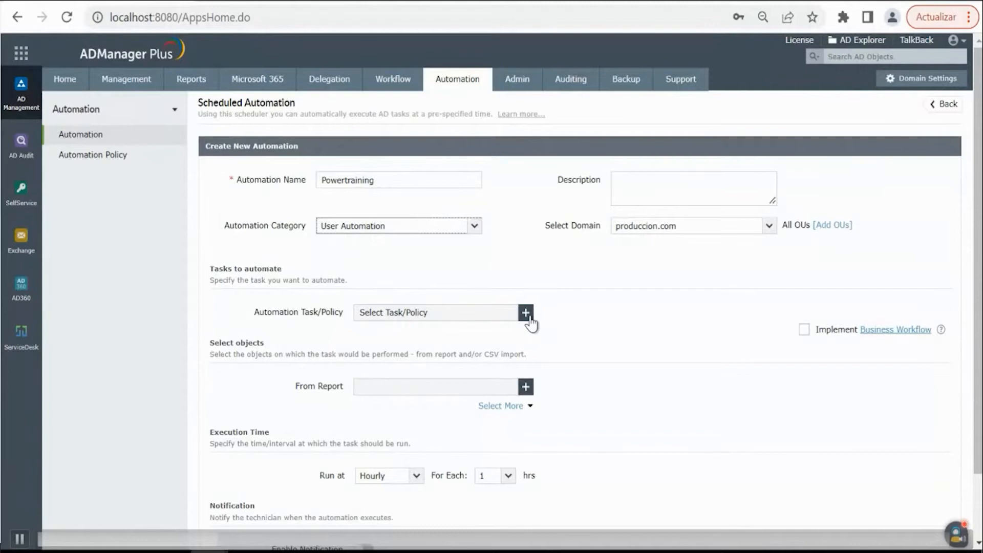
- Assign the Reset Password task, enter and confirm a typed password, and turn off the required password change at next logon
left_click(526, 313)
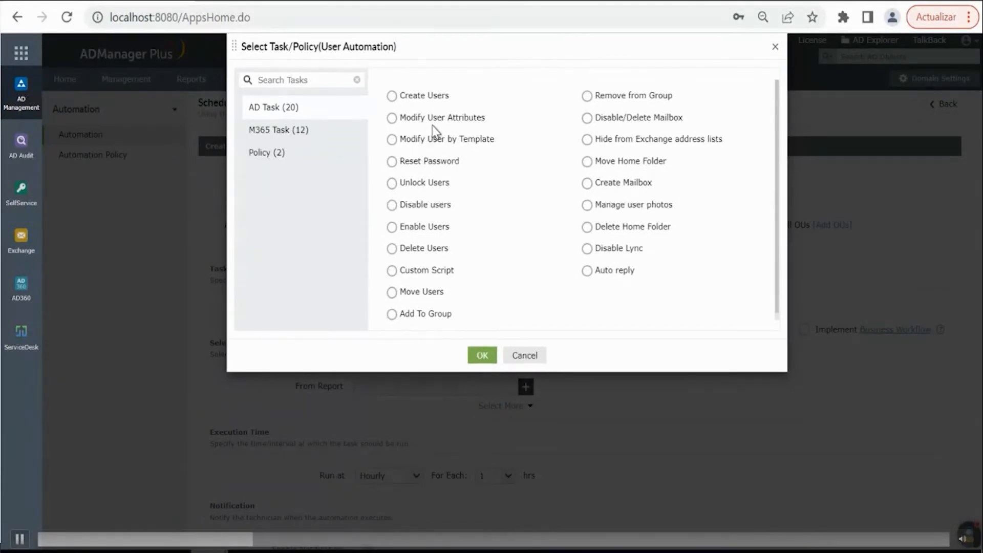
left_click(391, 161)
left_click(483, 355)
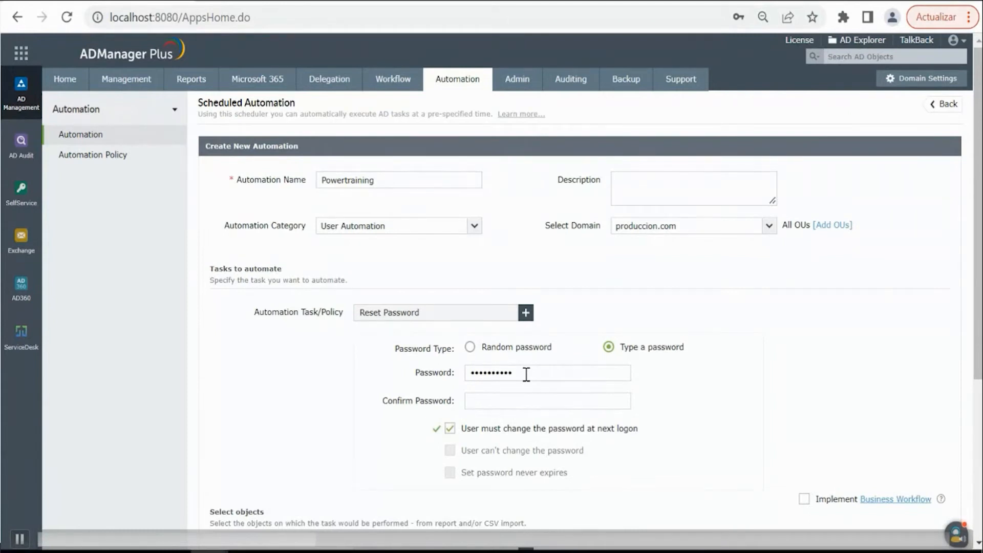
type("••••")
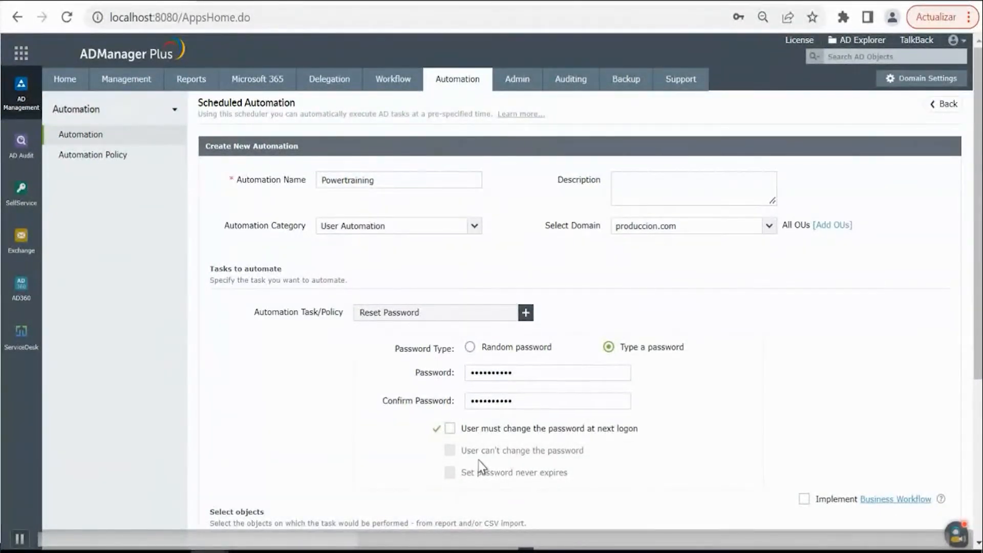
- Use the Password Expired Users report as the source of objects for the automation
scroll(482, 466, "down", 2)
scroll(492, 448, "down", 2)
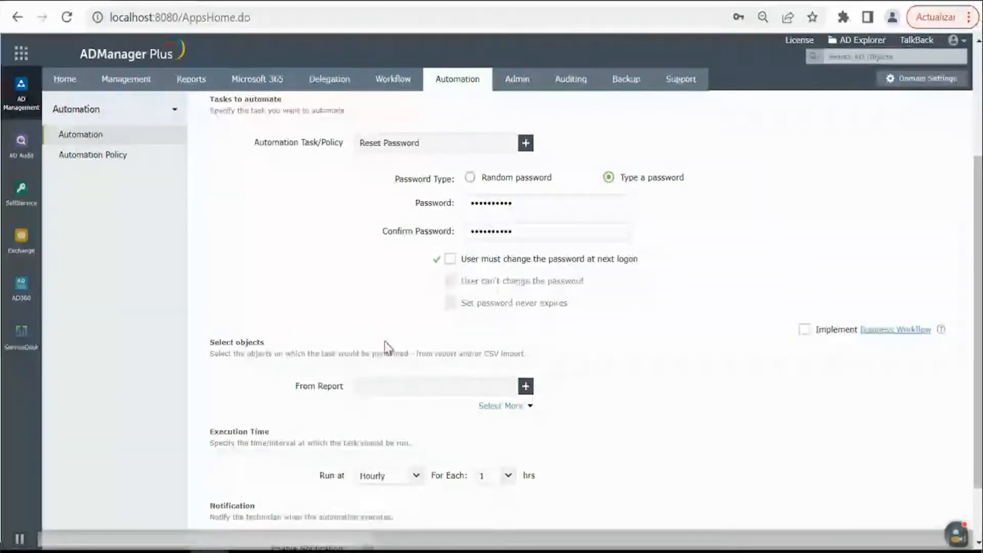
left_click(526, 387)
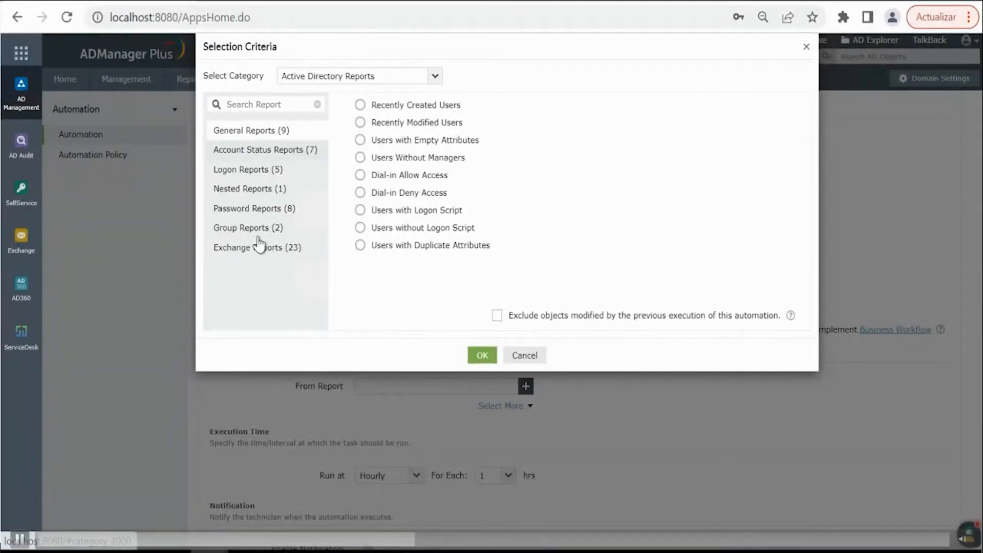
left_click(263, 213)
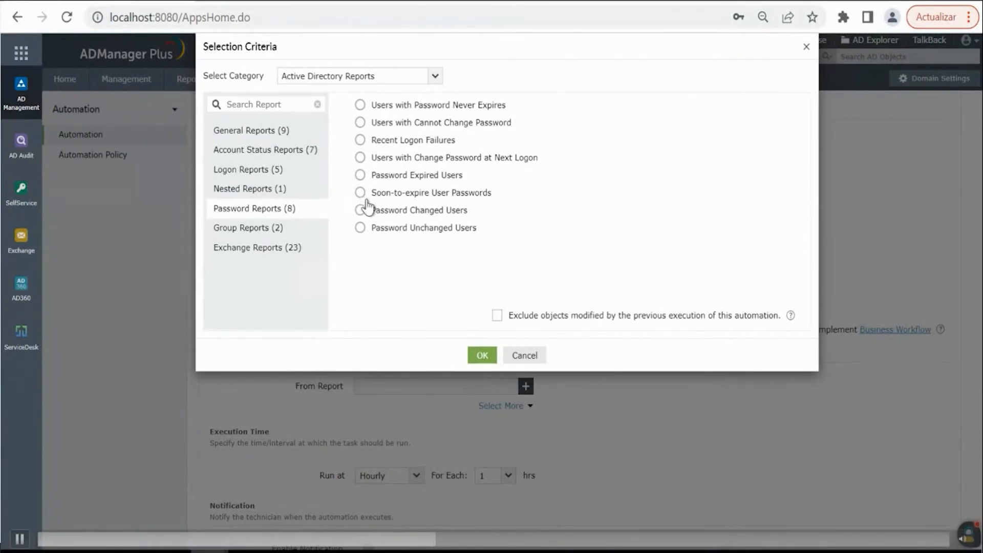
left_click(388, 179)
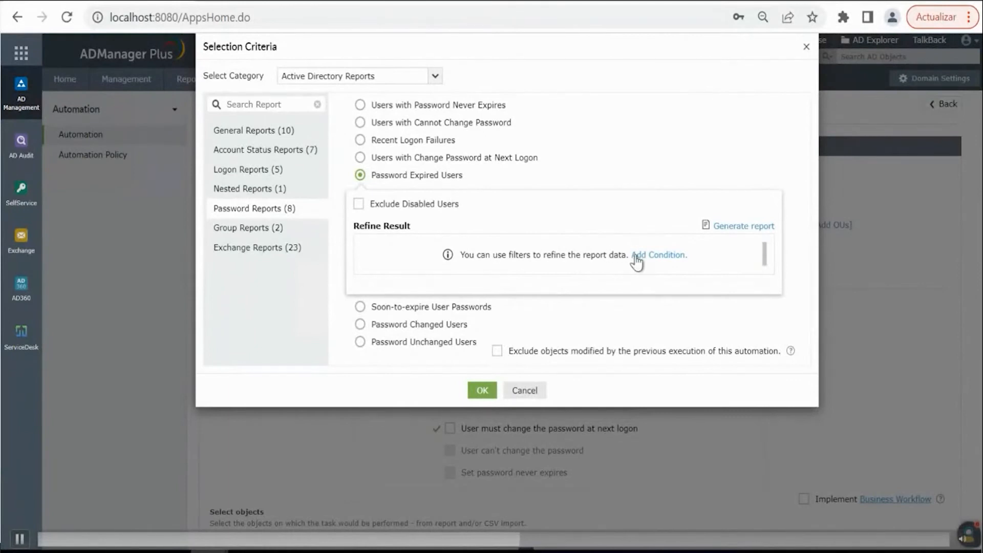
left_click(481, 391)
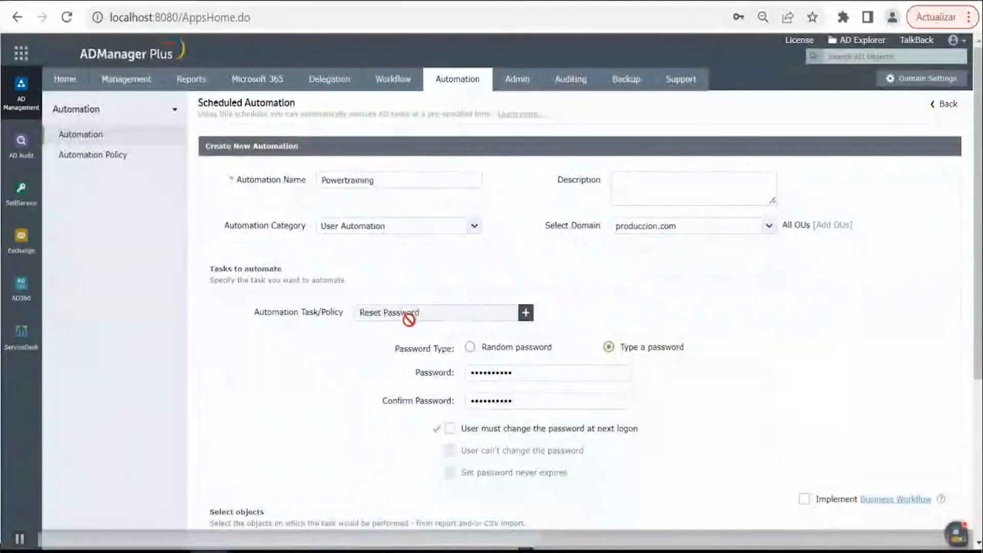
- Schedule the automation to run daily at 1 hrs 15 mins
scroll(404, 328, "down", 3)
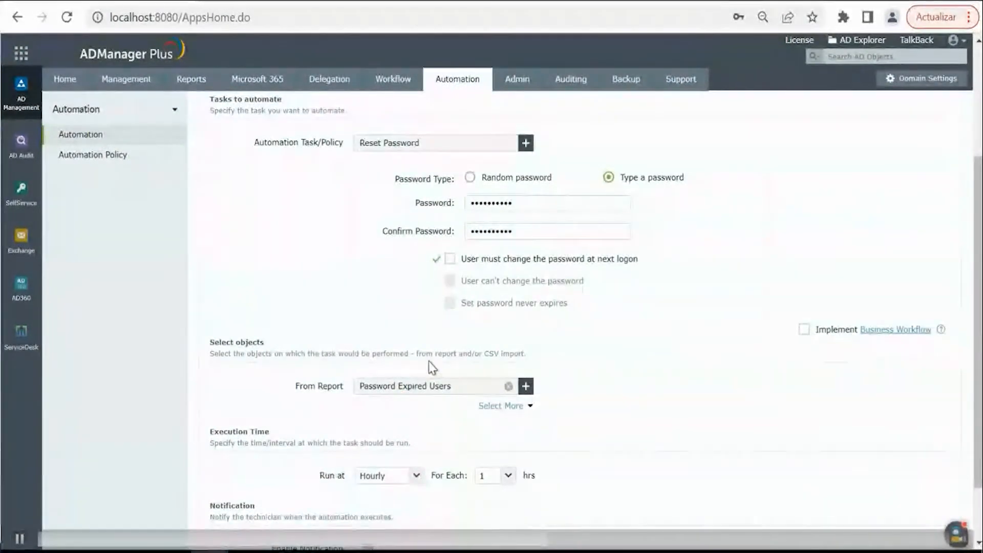
scroll(374, 397, "down", 1)
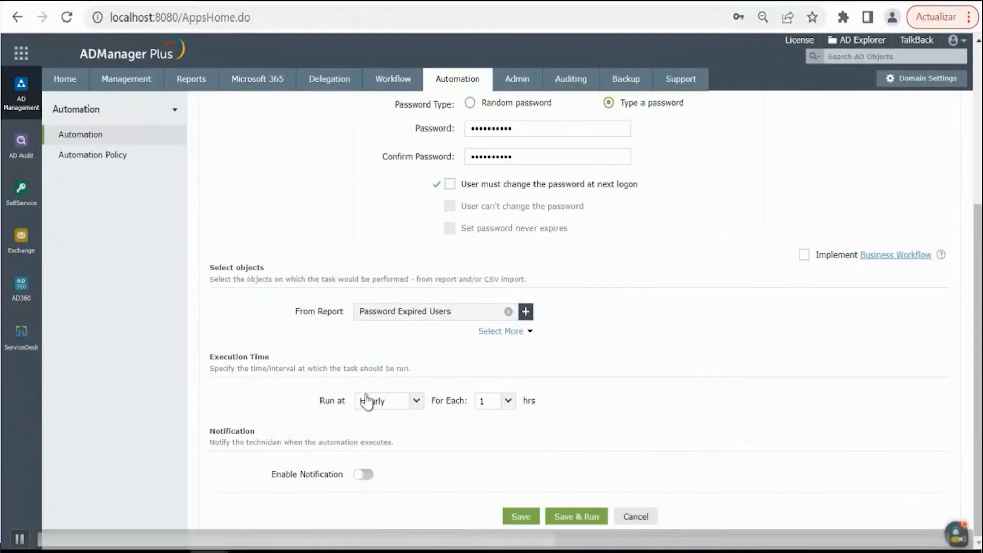
left_click(416, 402)
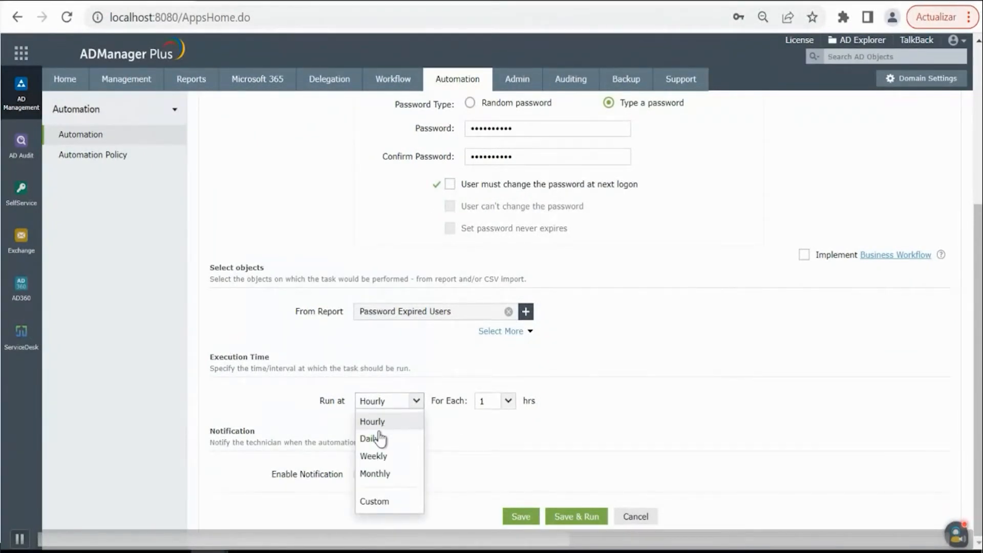
left_click(381, 473)
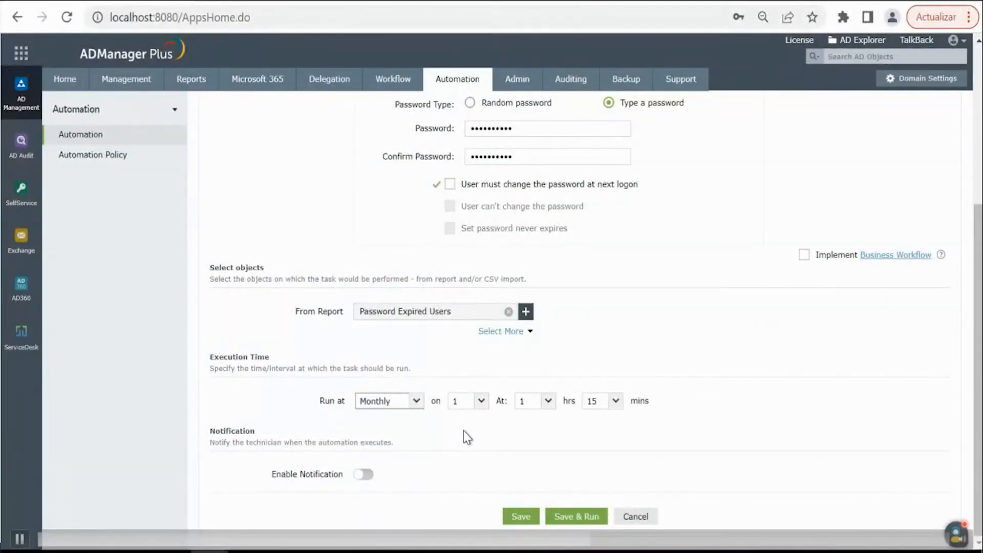
left_click(415, 403)
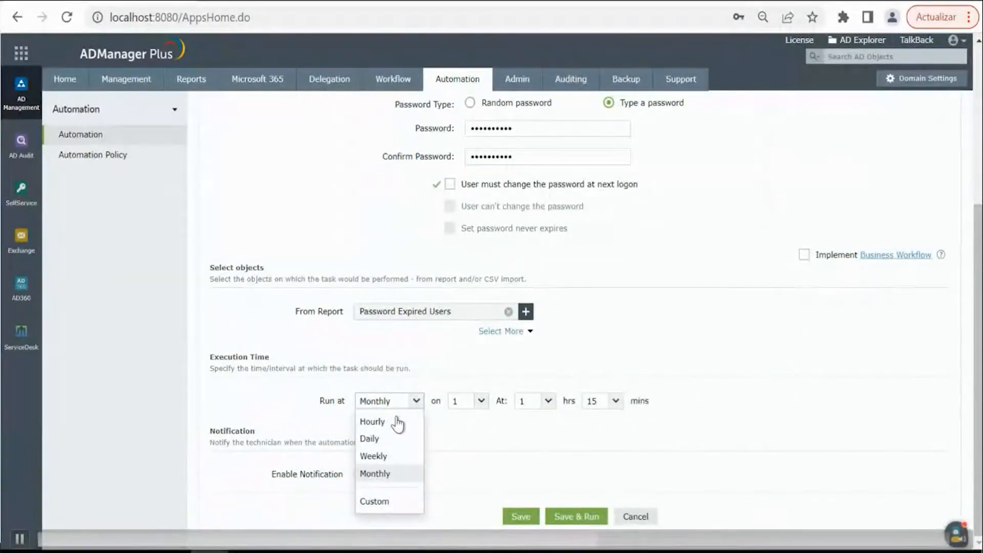
left_click(383, 437)
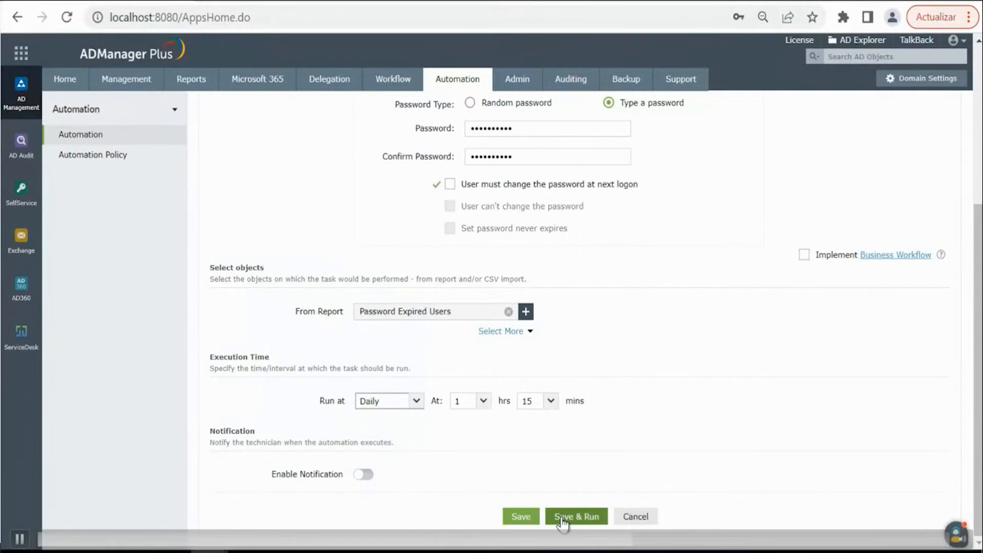
- Save the Powertraining automation and run it immediately
left_click(521, 516)
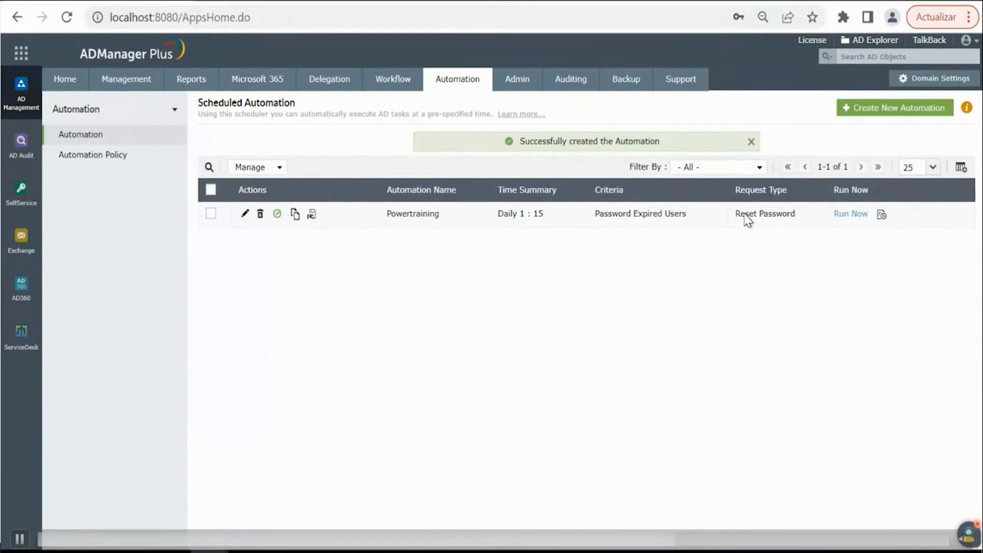
left_click(854, 215)
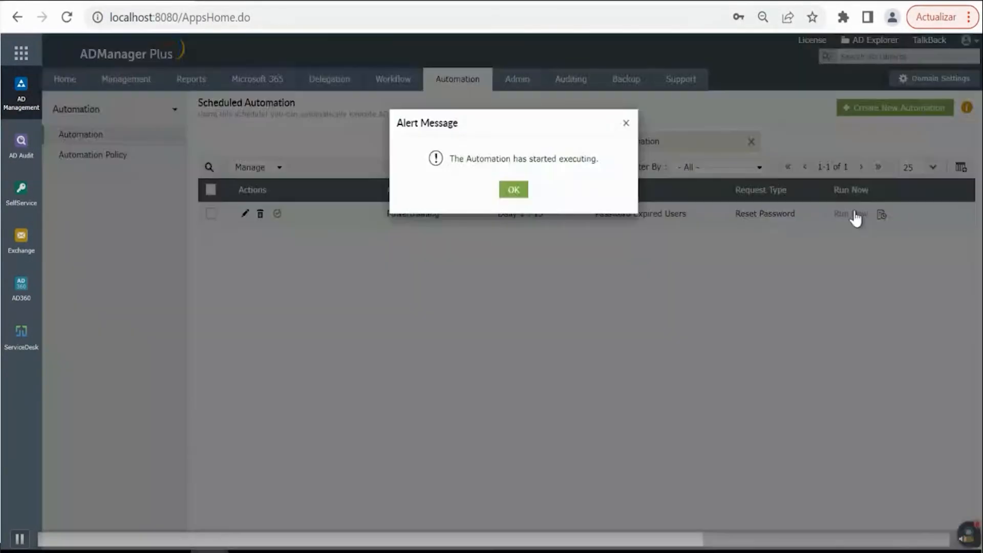
left_click(521, 191)
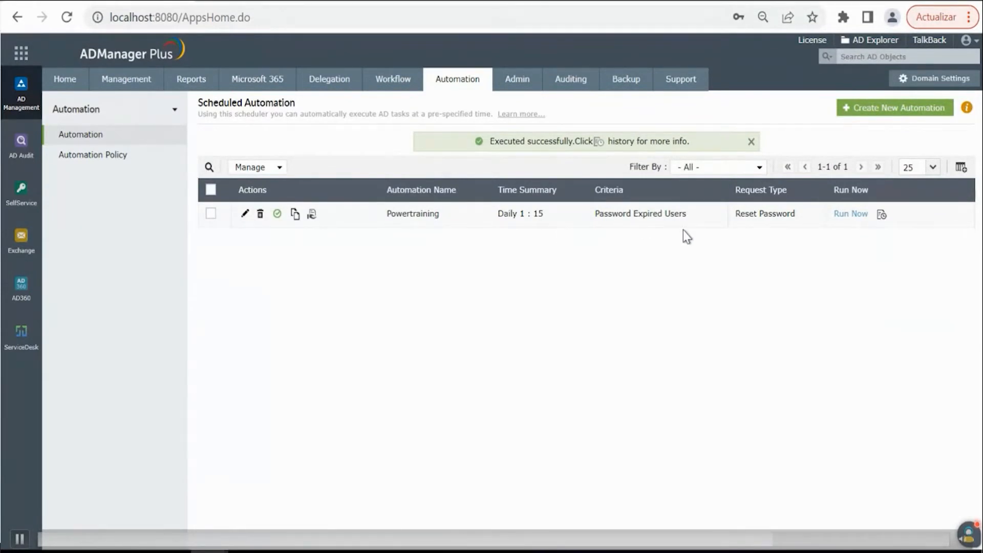
- Review the Powertraining automation's execution history, opening request 1 and the list of user objects processed by its Reset Password task
left_click(880, 215)
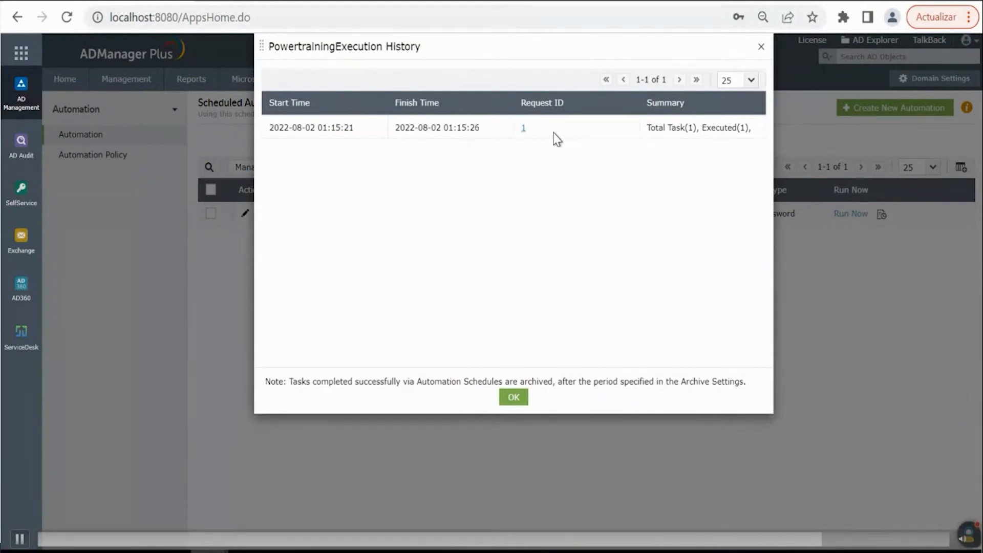
left_click(524, 130)
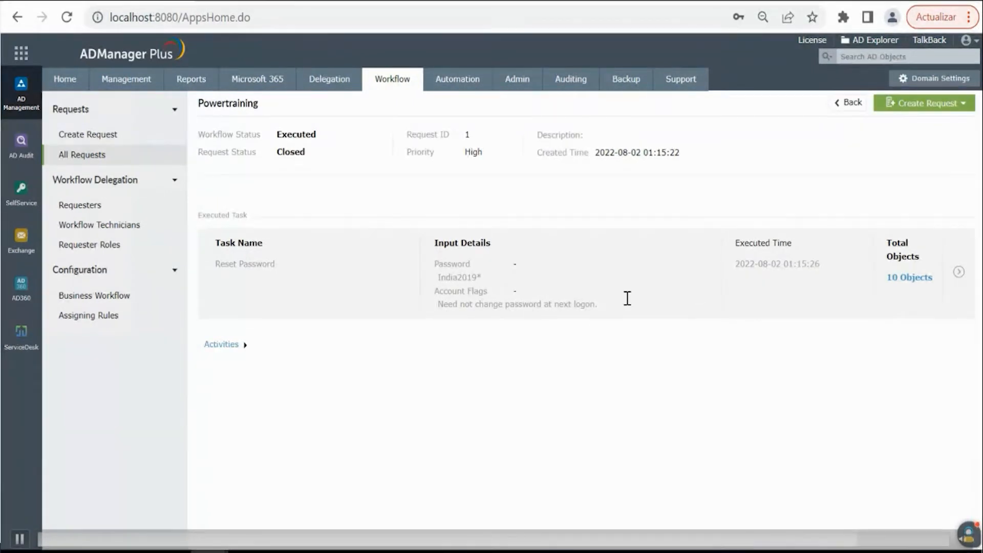
left_click(919, 279)
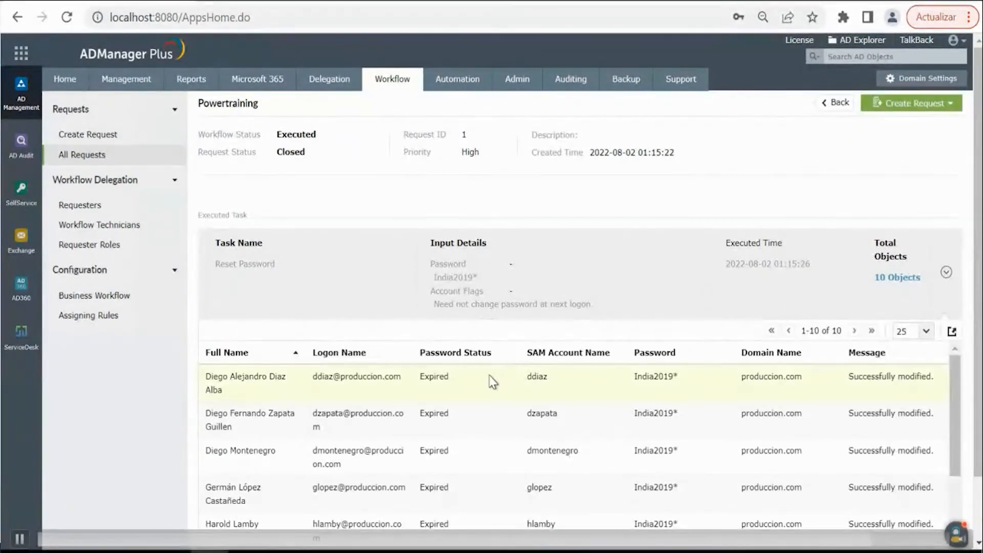
scroll(512, 384, "down", 3)
scroll(604, 425, "down", 2)
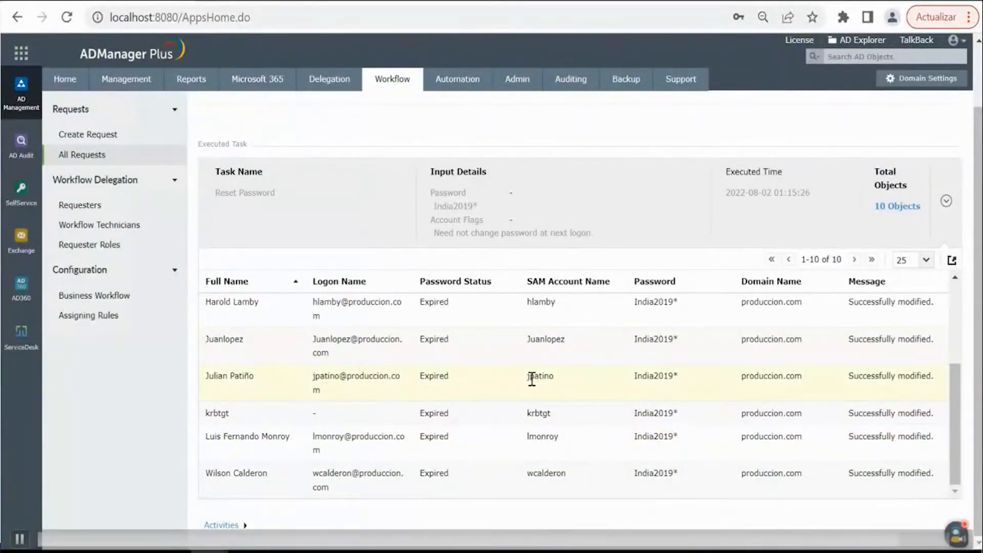
scroll(531, 379, "up", 3)
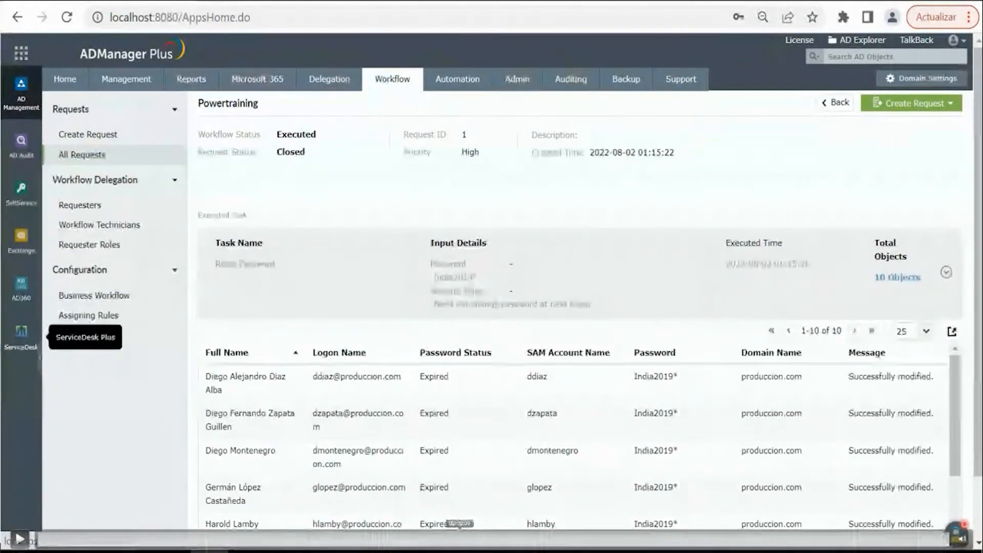
left_click(459, 535)
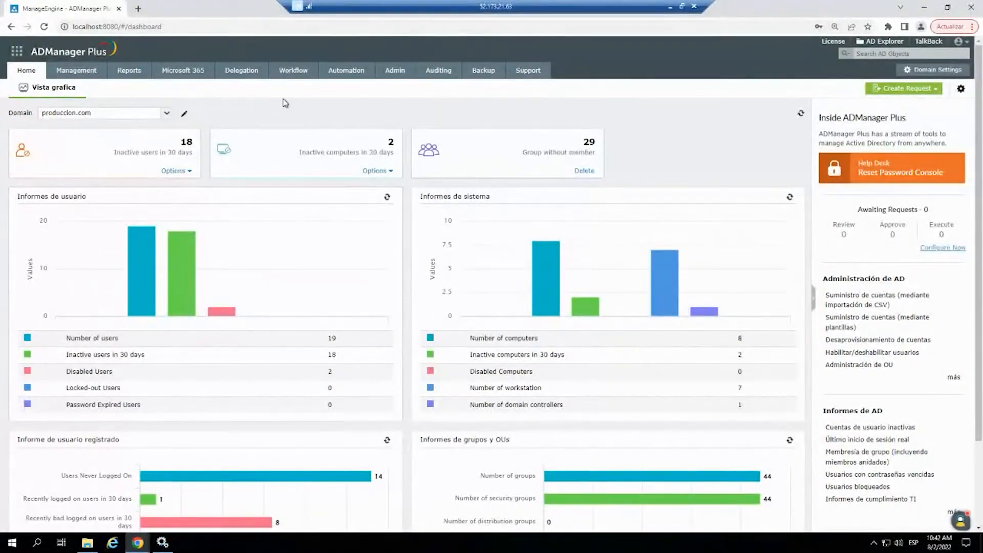
- Generate the Recently Created Users report for produccion.com over the last 7 days
left_click(127, 73)
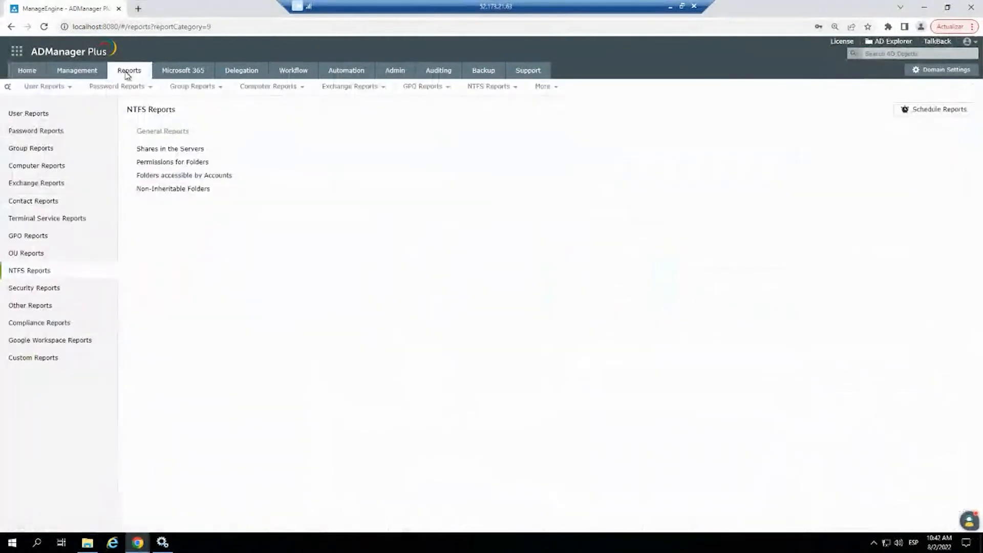
left_click(39, 114)
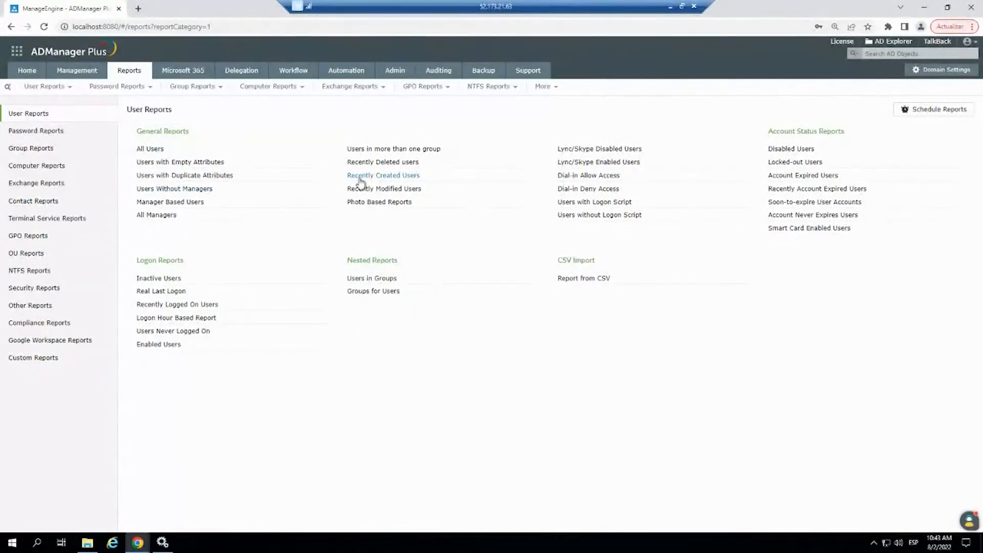
left_click(377, 176)
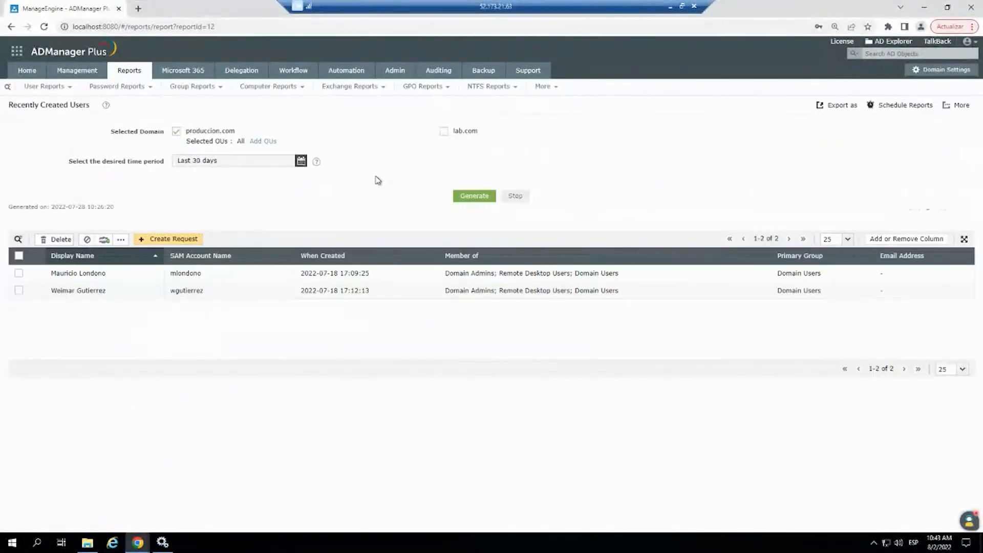
left_click(300, 161)
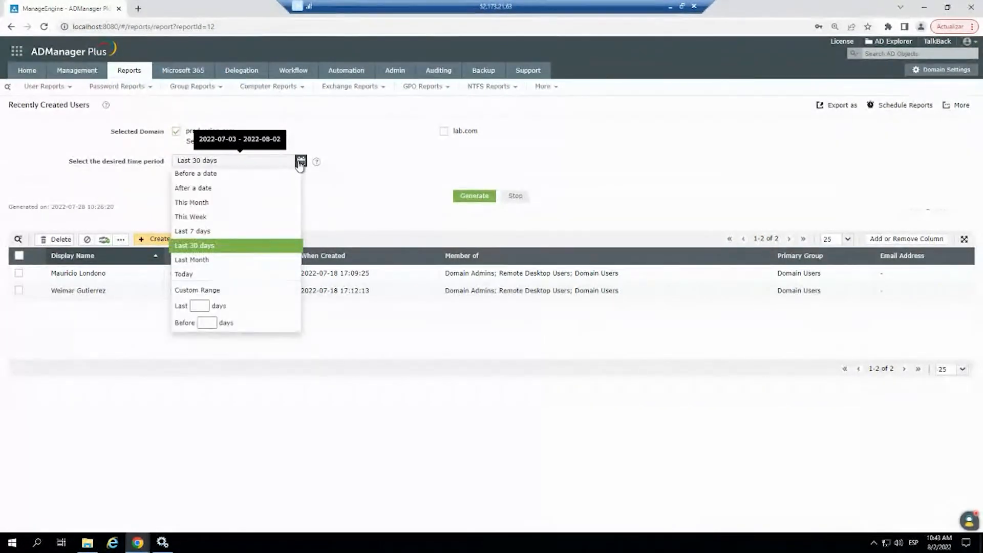
left_click(204, 232)
left_click(463, 200)
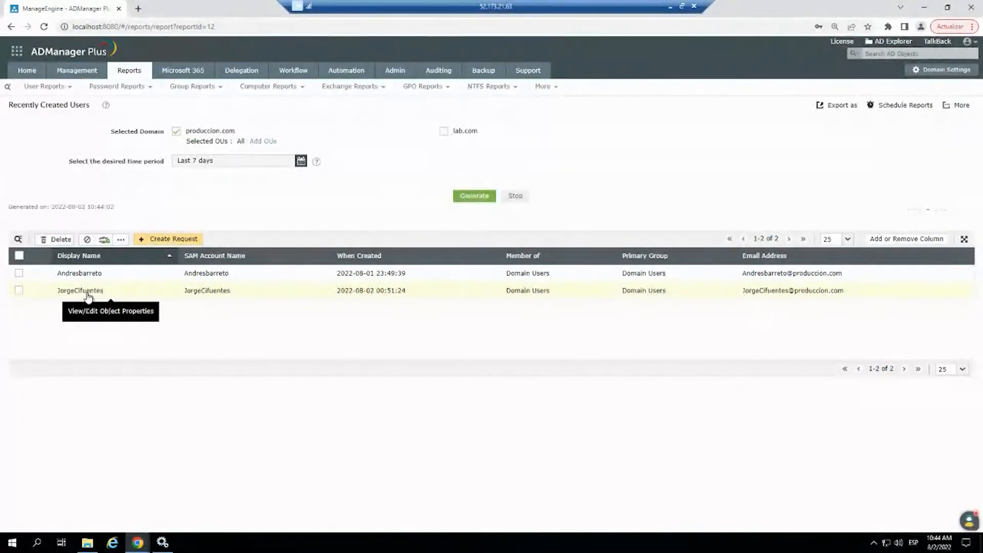
- Generate an updated Users Without Managers report for produccion.com
left_click(129, 71)
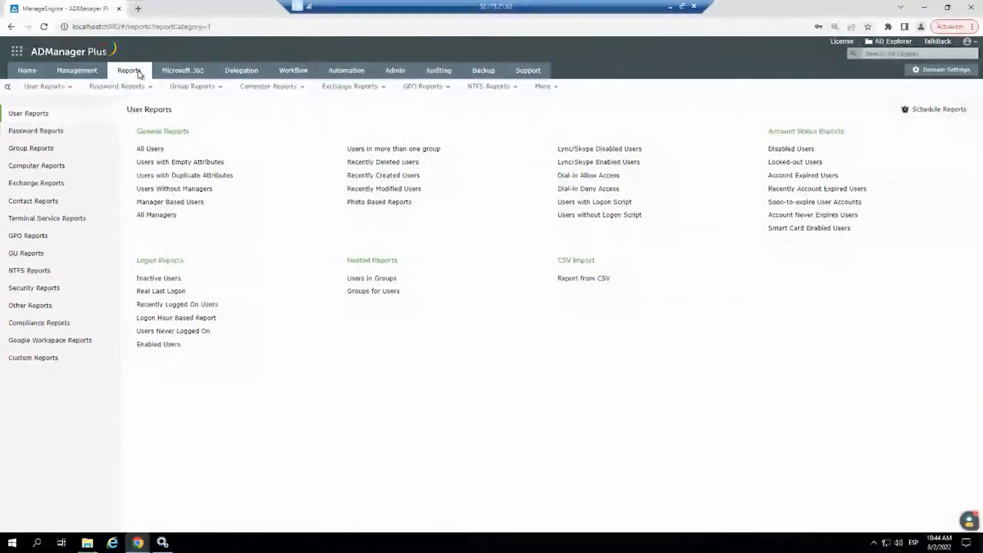
left_click(180, 190)
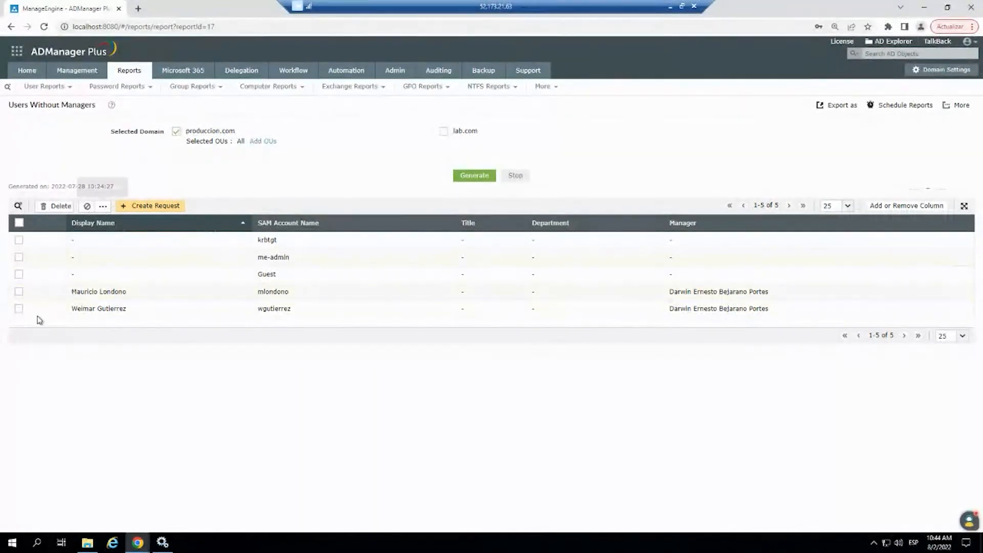
left_click(471, 176)
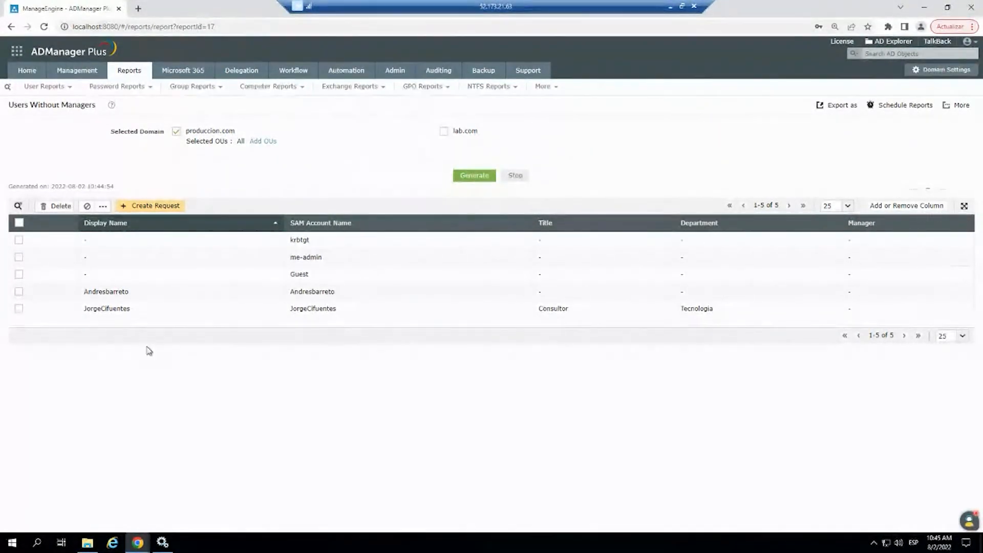
- Select the two recently created users in the report and open the Address/Organization Attributes modification for them
left_click(19, 291)
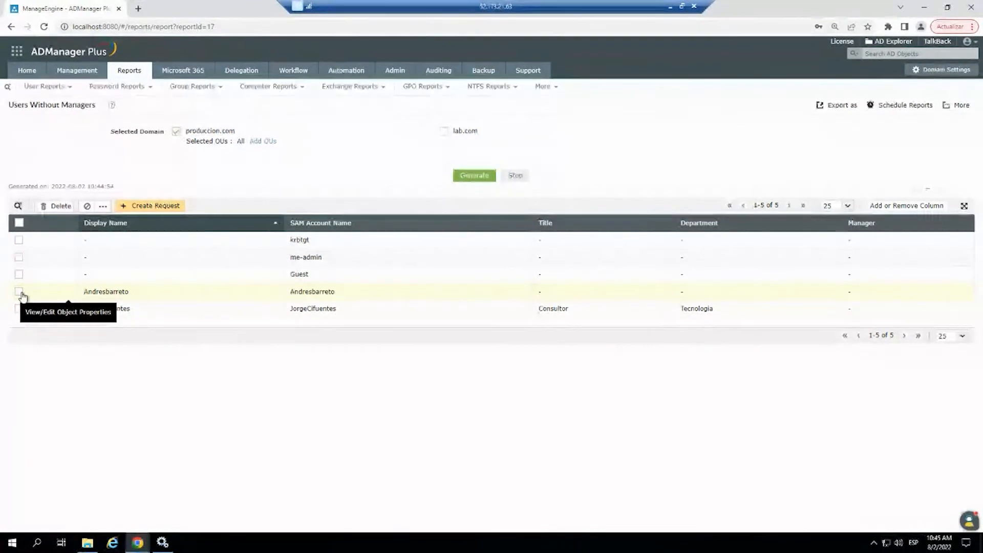
left_click(19, 309)
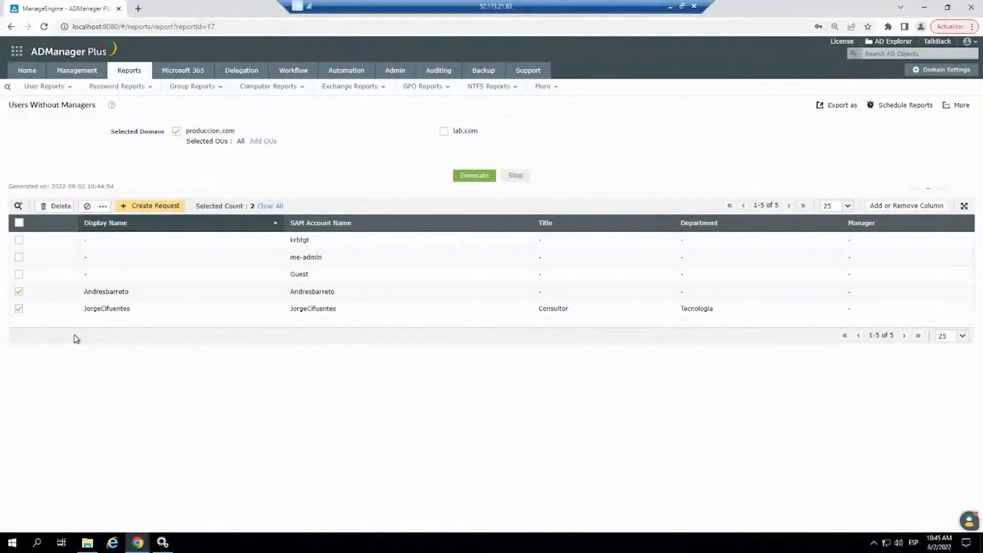
left_click(103, 206)
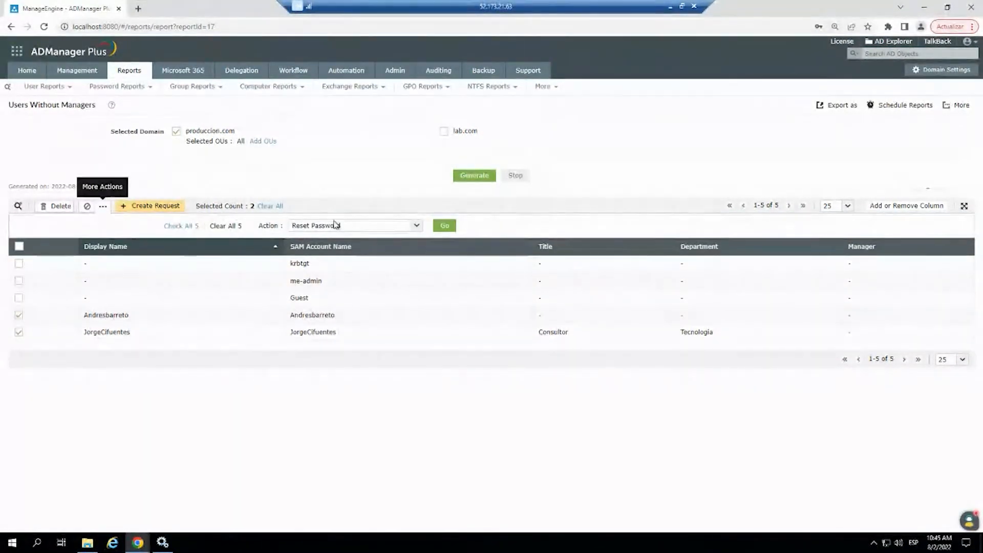
left_click(417, 226)
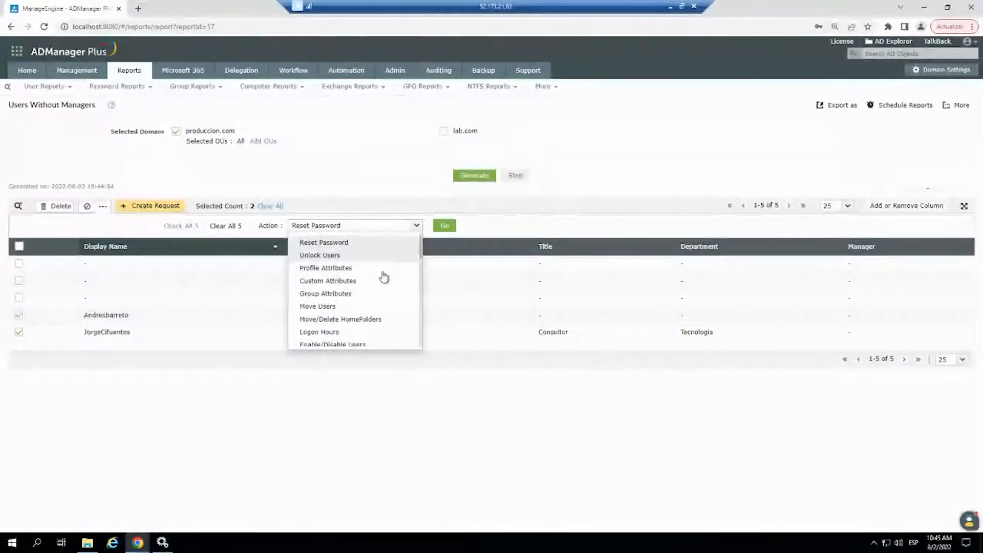
scroll(381, 281, "down", 4)
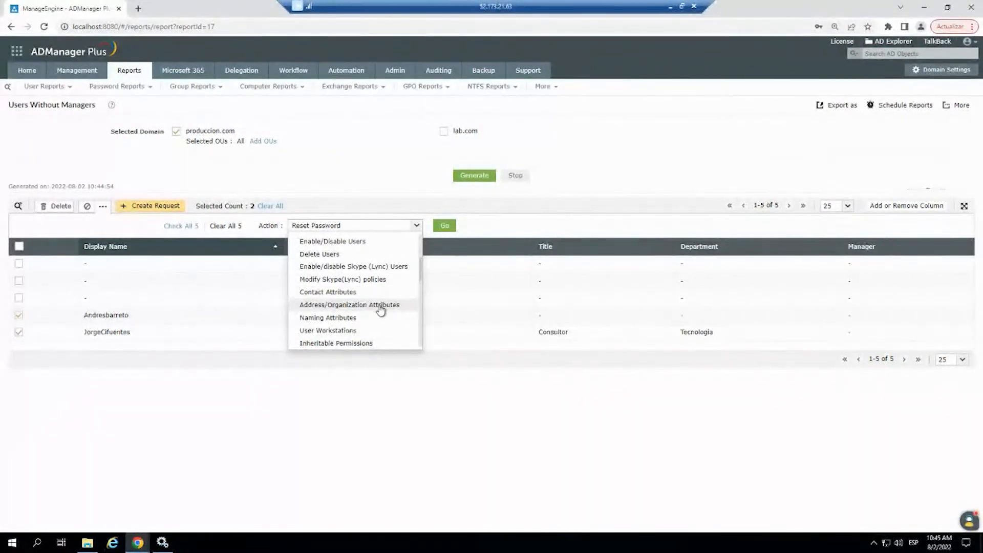
left_click(381, 306)
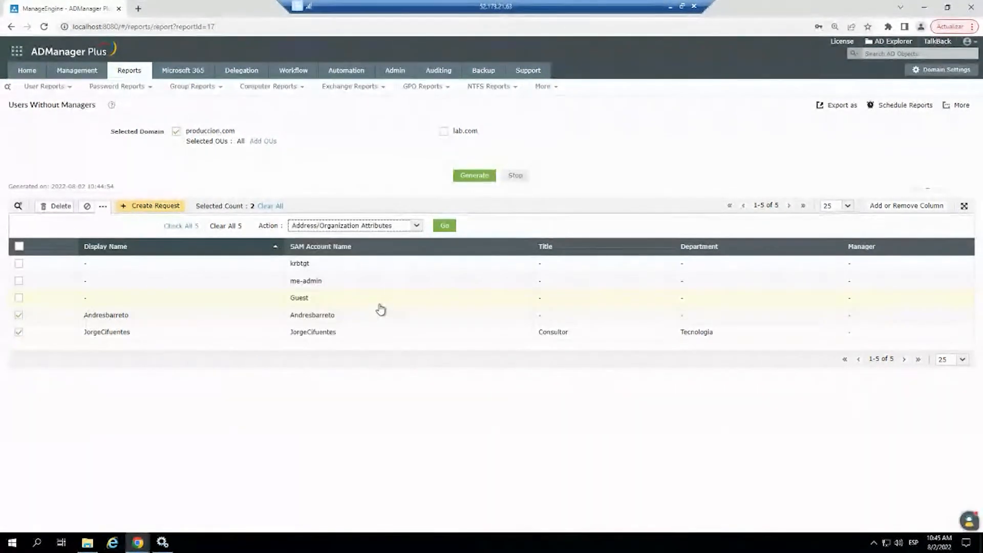
left_click(445, 227)
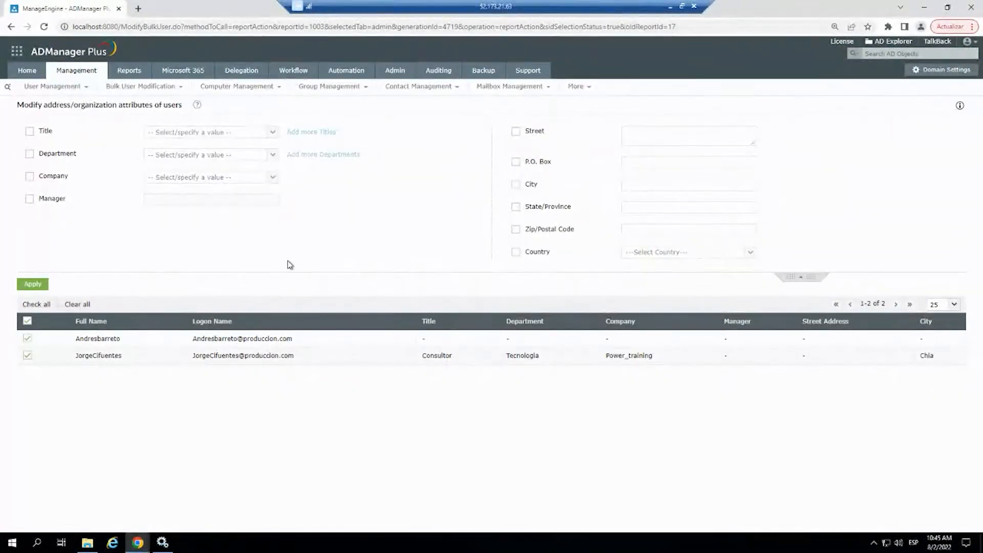
- Enable the Manager attribute, find and choose the manager by first name, and apply it to both selected users
left_click(29, 198)
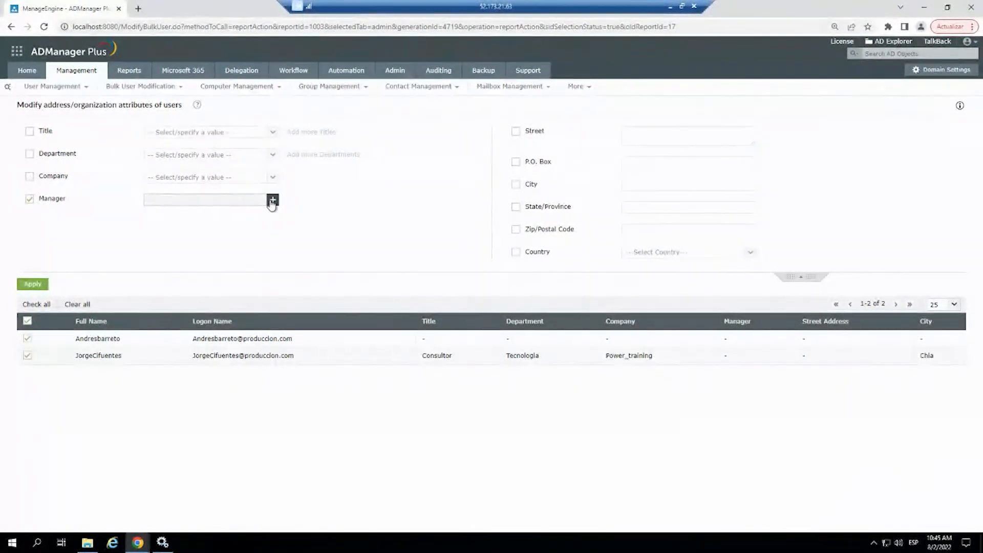
left_click(272, 200)
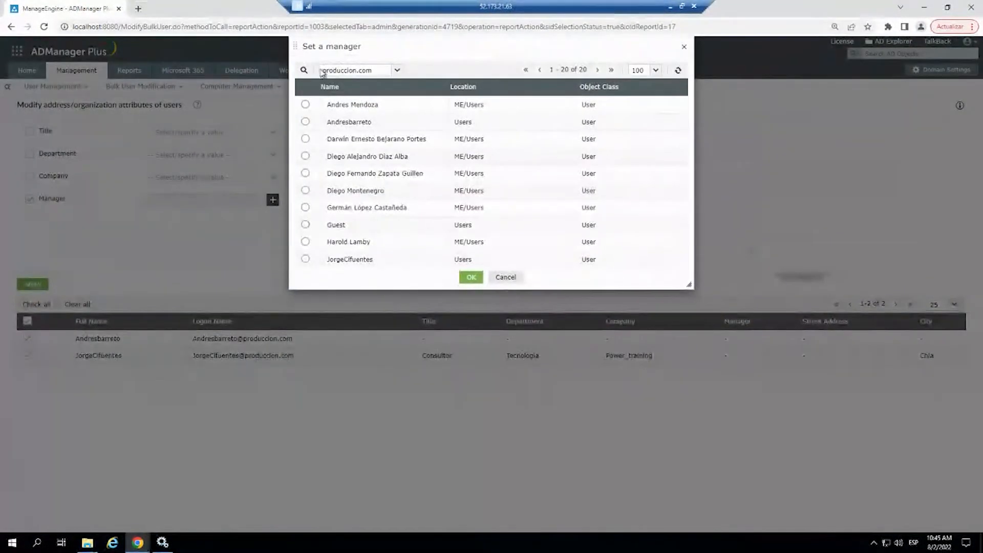
left_click(303, 71)
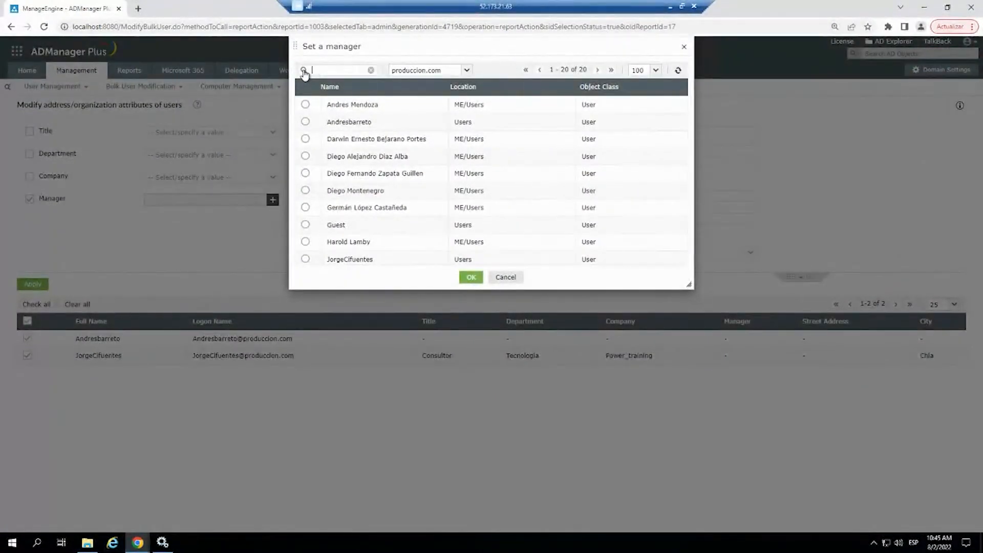
type("darwin")
key("Return")
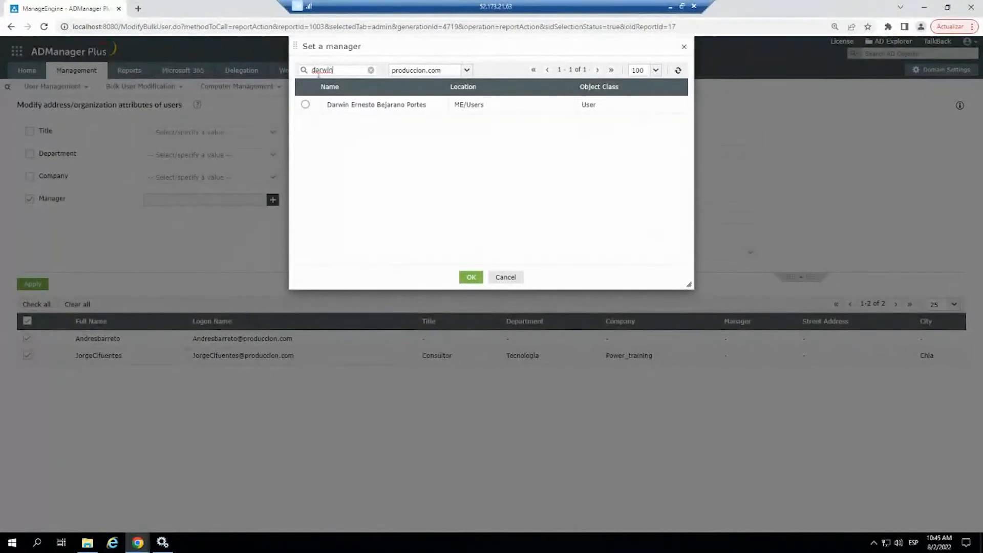
left_click(306, 104)
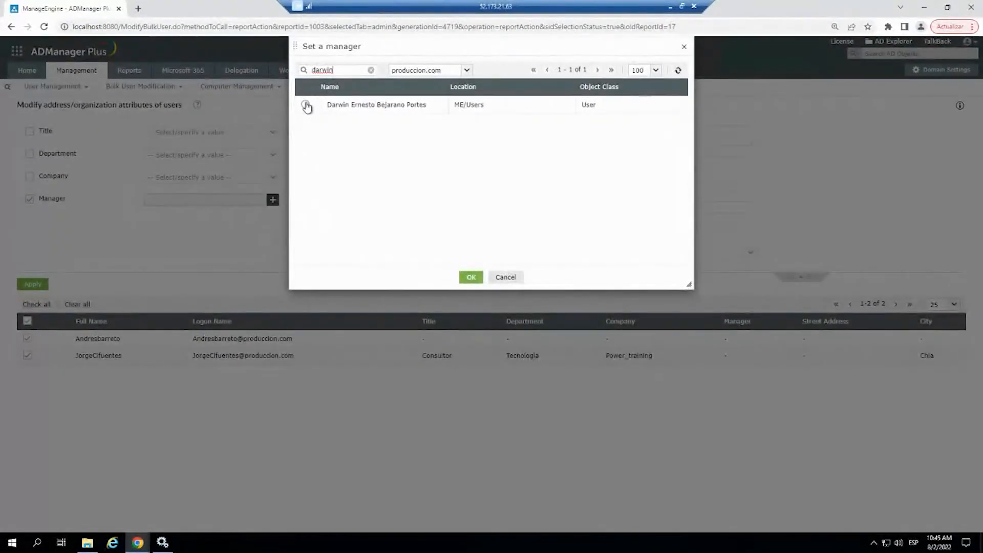
left_click(471, 277)
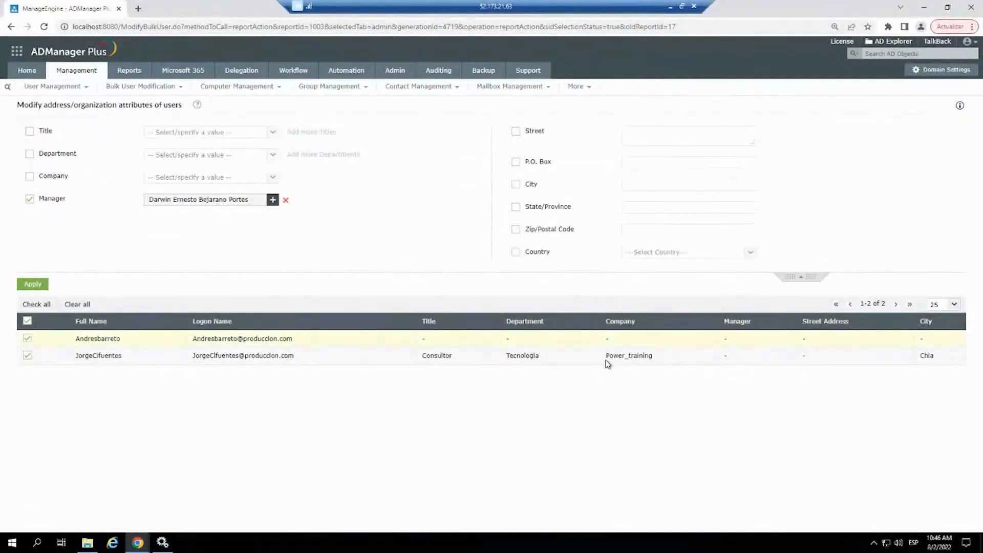
left_click(38, 287)
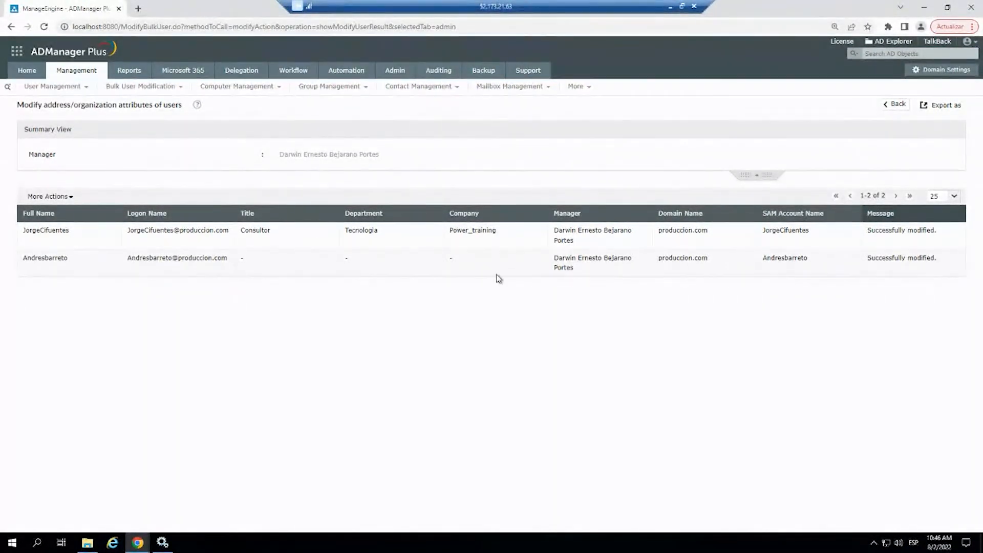
- Open the Users Never Logged On report from the logon reports and review the listed accounts
left_click(128, 71)
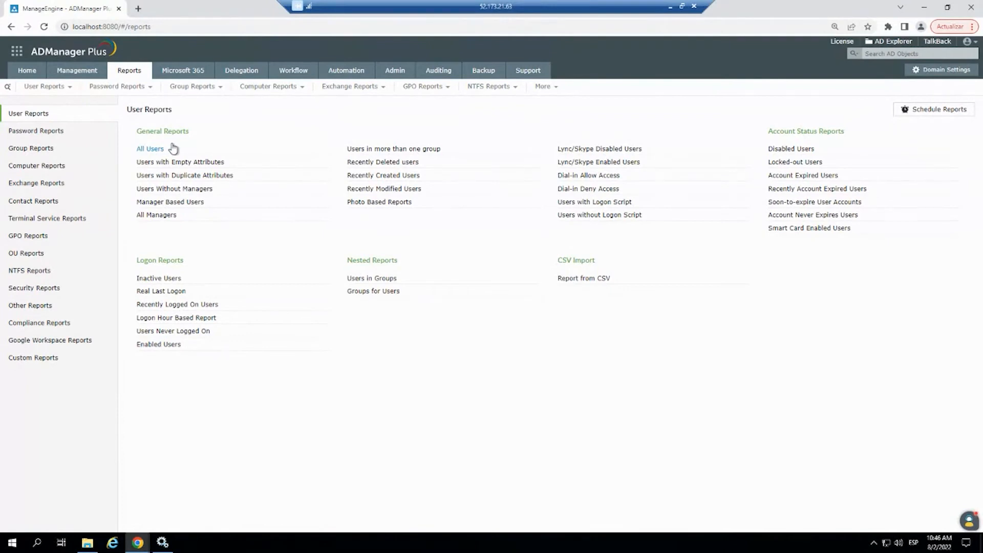
left_click(190, 333)
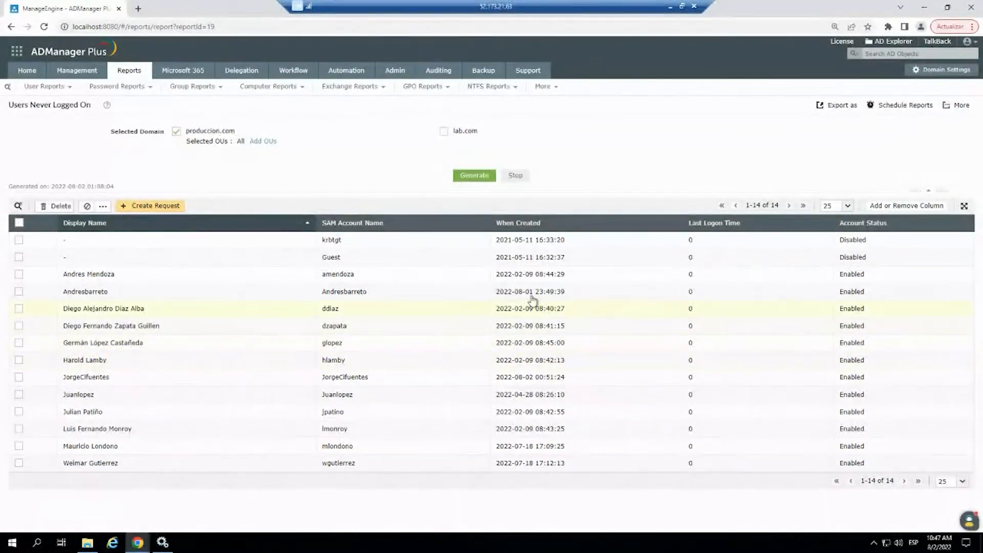
- Generate the Recent Logon Failures password report for the last 7 days, review it, and return to the report list
left_click(134, 76)
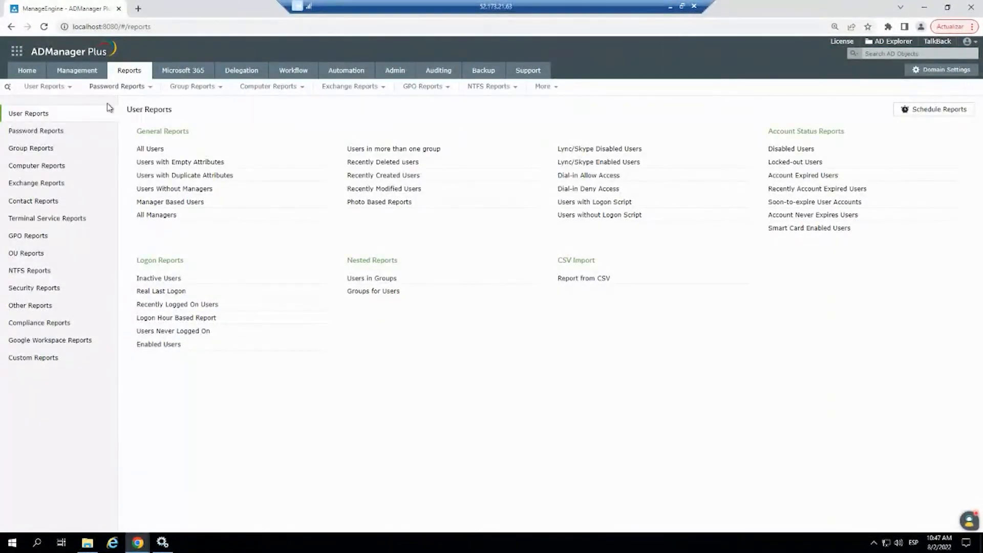
left_click(71, 134)
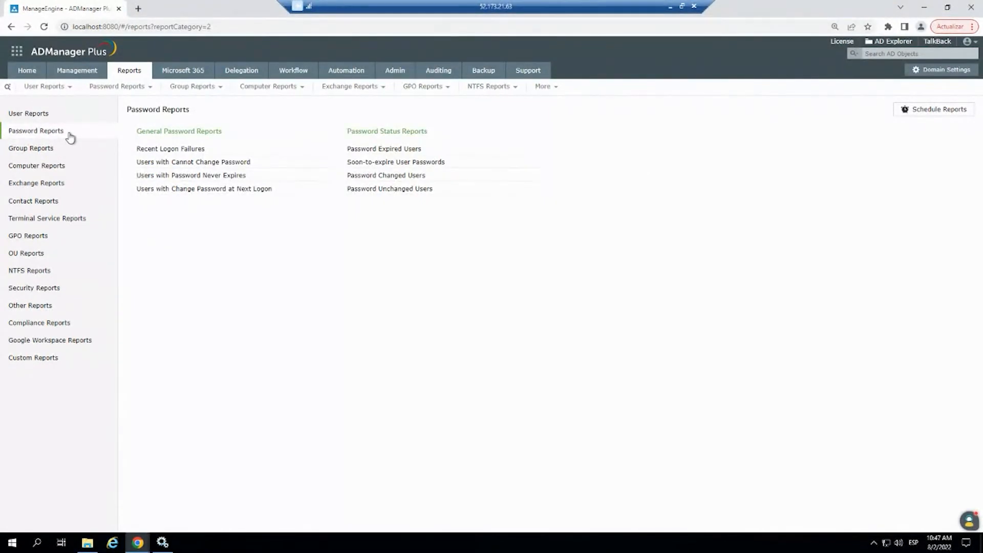
left_click(167, 149)
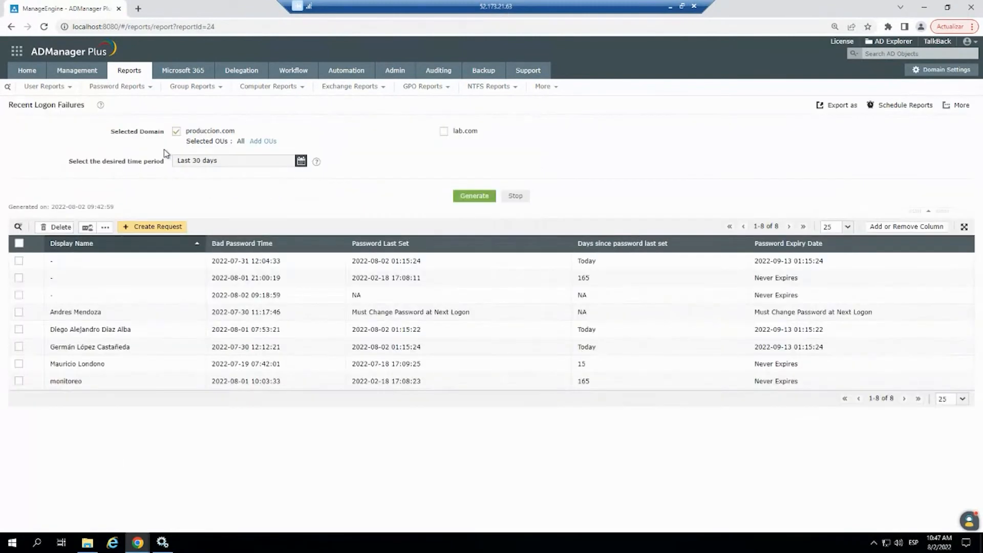
left_click(301, 160)
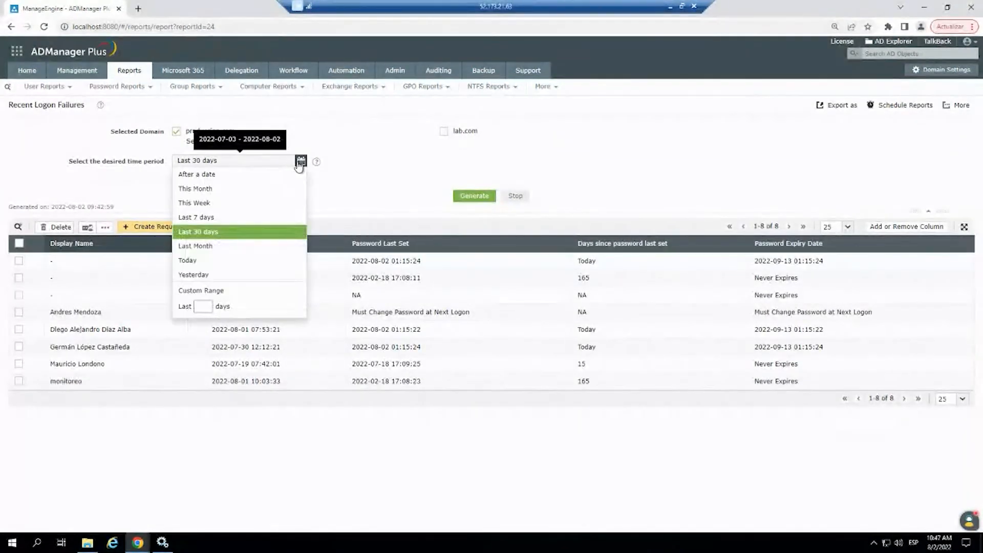
left_click(205, 217)
left_click(465, 196)
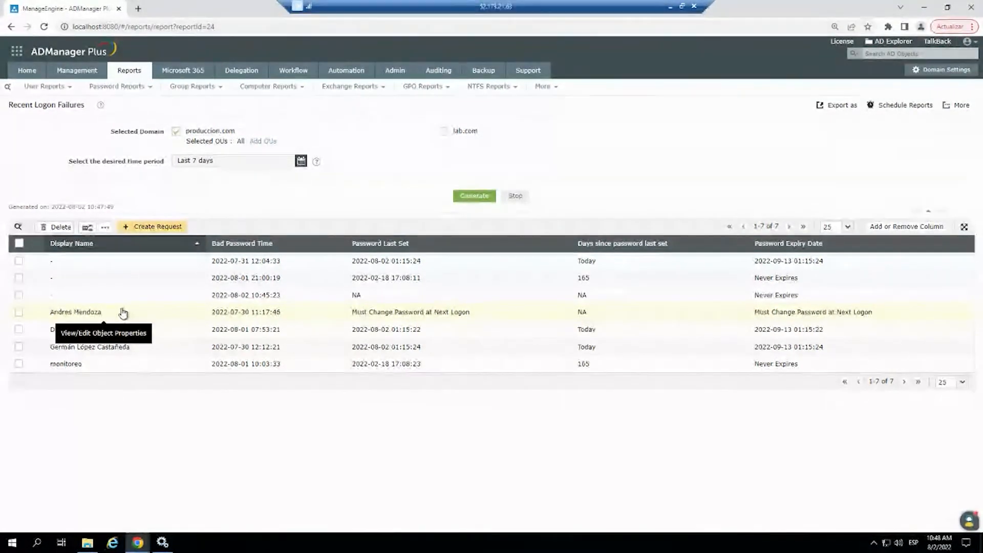
left_click(137, 74)
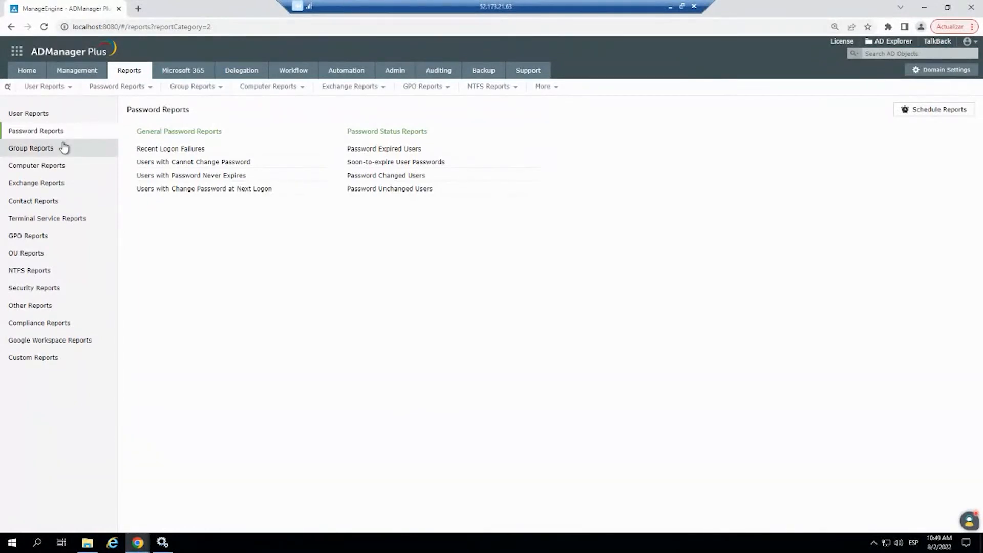
- Generate the All GPOs & Linked AD Objects report for produccion.com, review it, and return to the report list
left_click(55, 240)
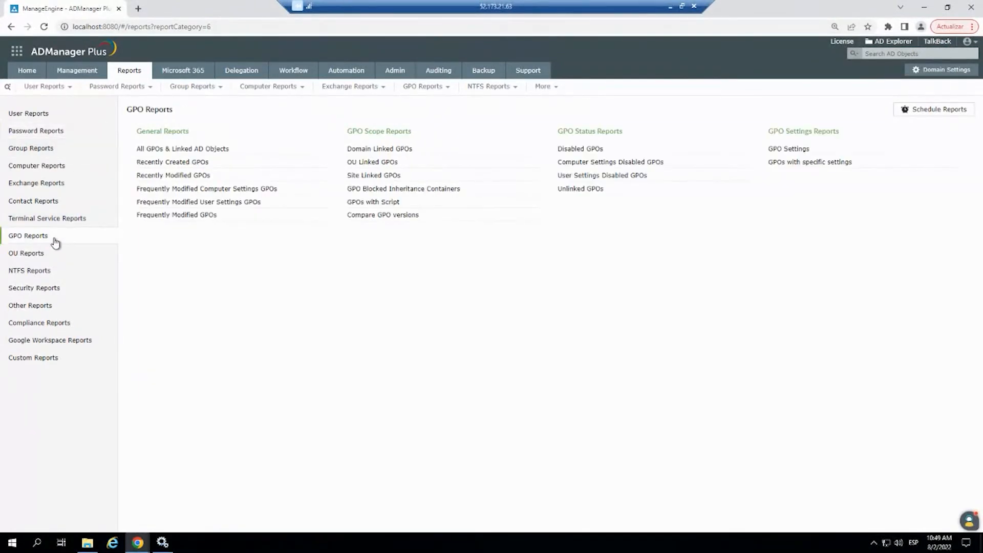
left_click(188, 149)
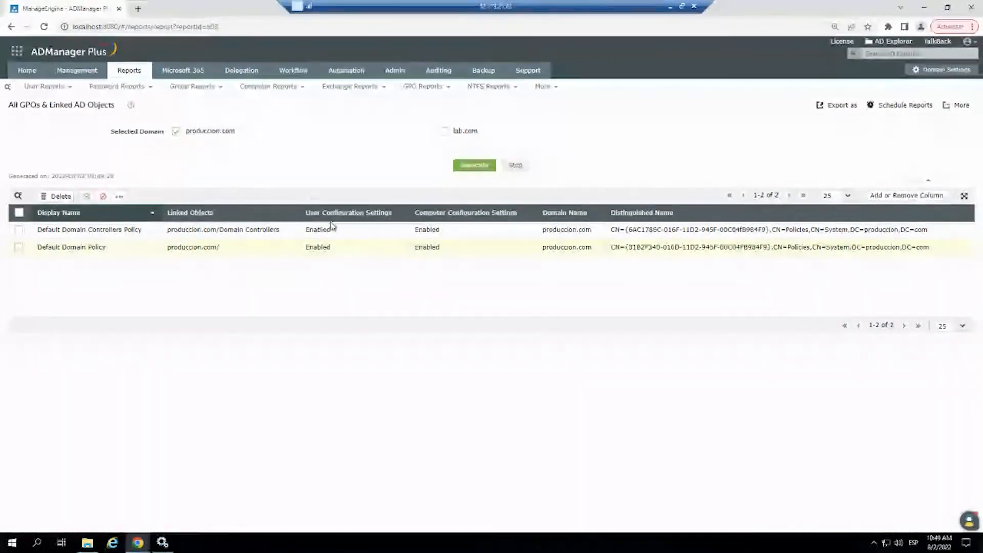
left_click(471, 171)
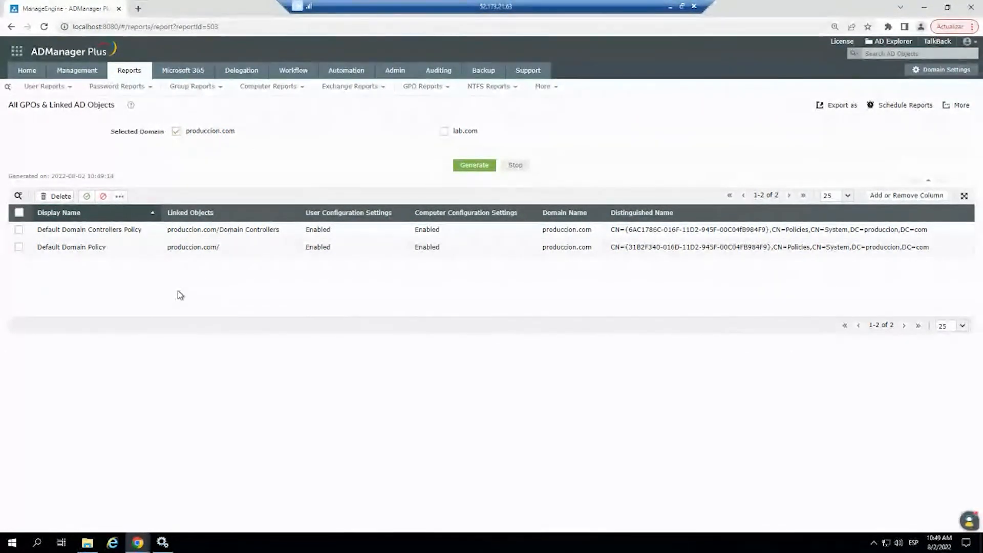
left_click(134, 74)
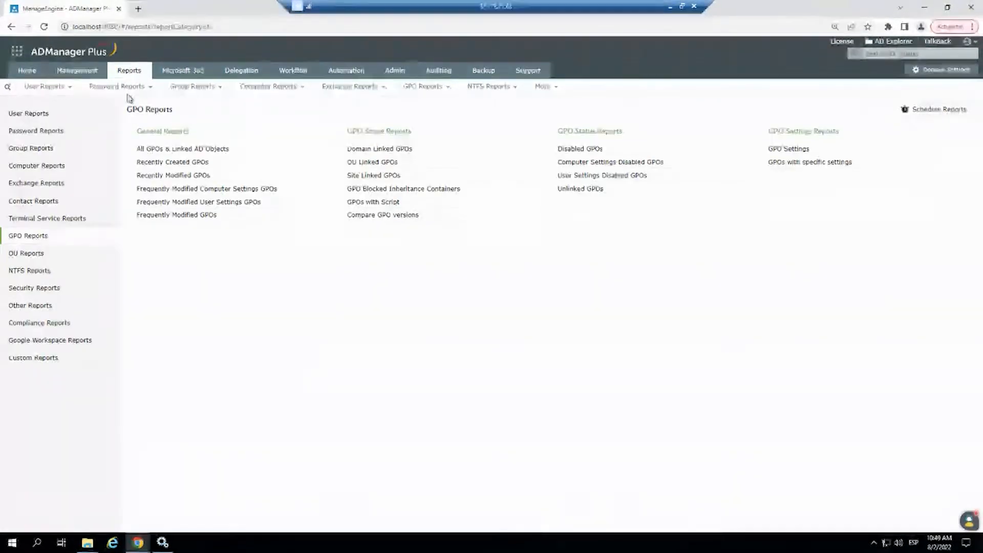
- Generate the Shares in the Servers NTFS report for the computer SVRWINDEMO17 in the produccion.com domain
left_click(63, 277)
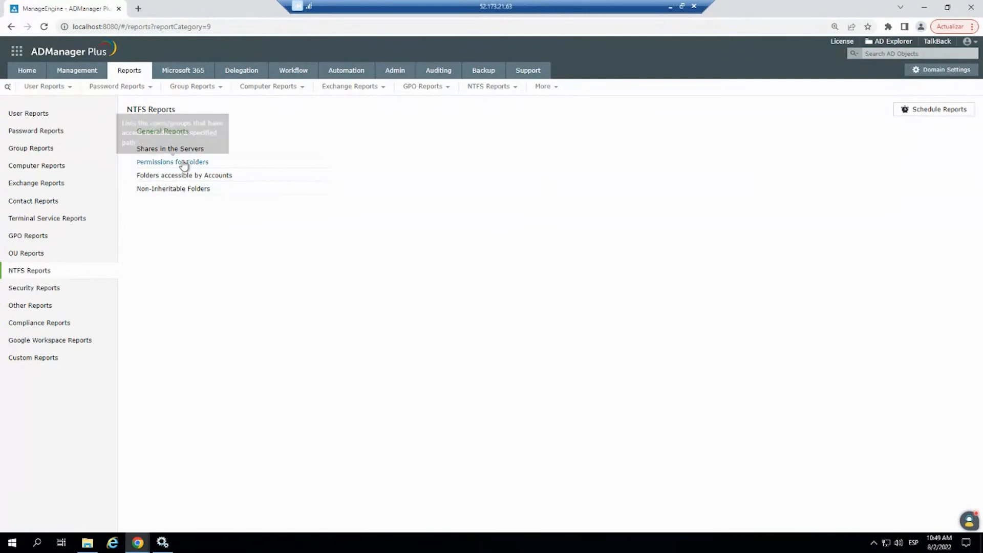
left_click(171, 149)
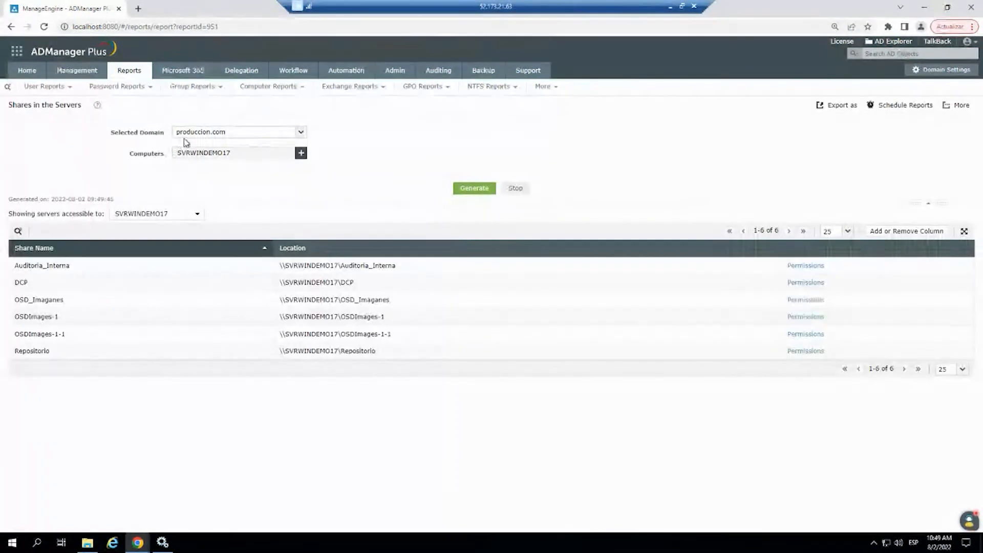
left_click(301, 154)
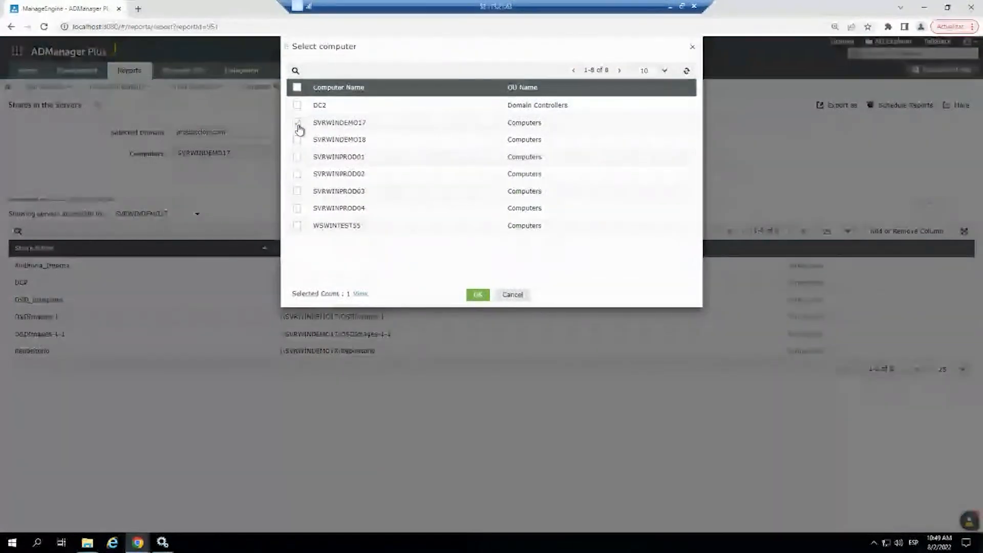
left_click(478, 294)
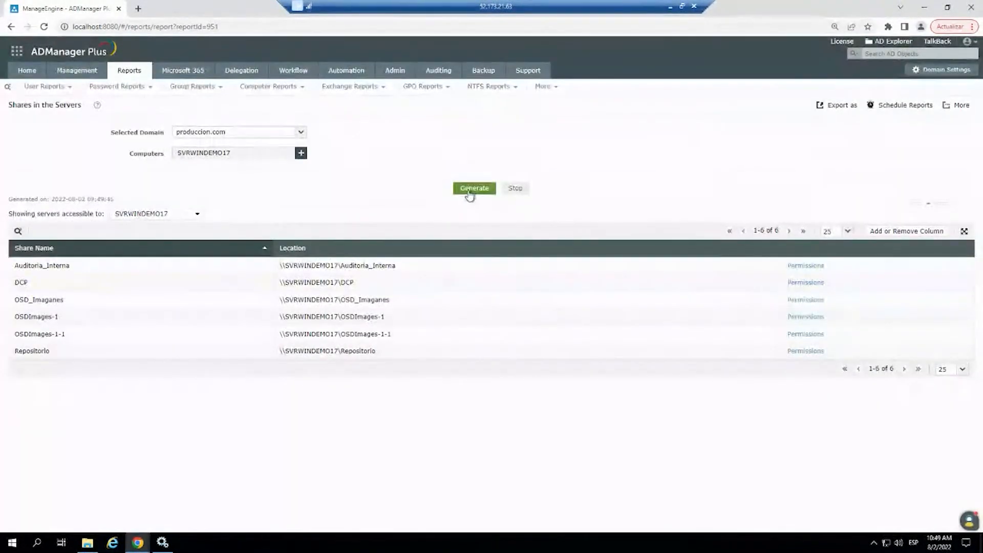
left_click(469, 195)
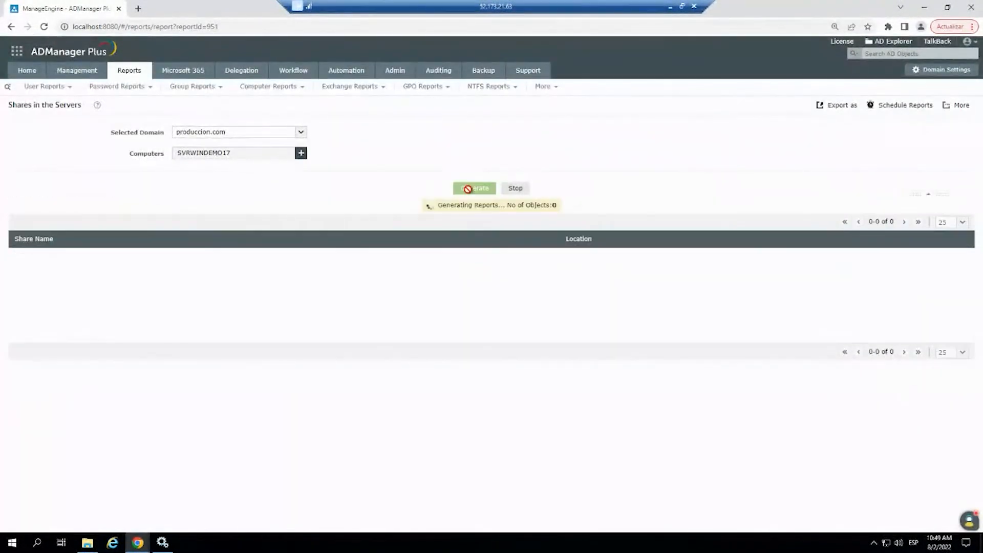
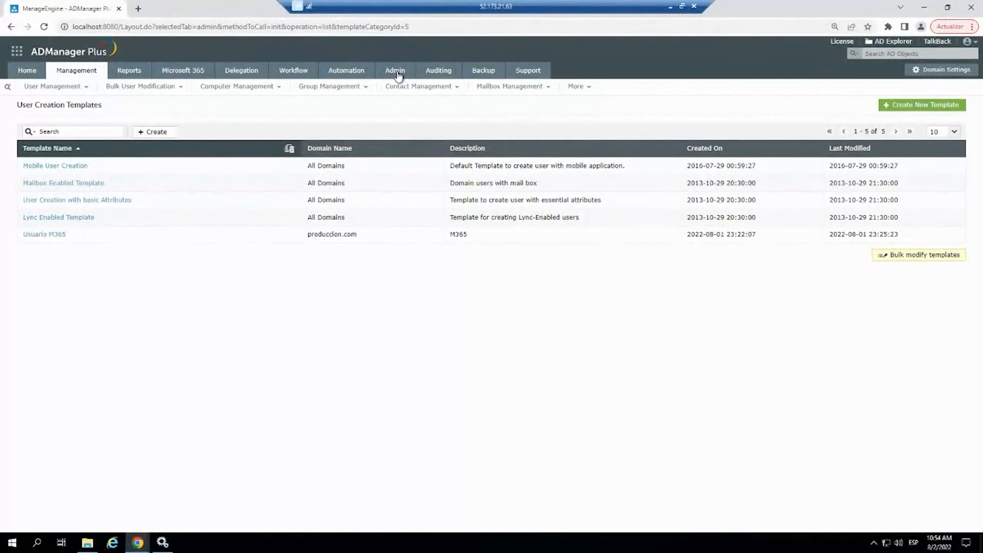
- Open the Google Workspace account configuration in the admin system settings
left_click(396, 72)
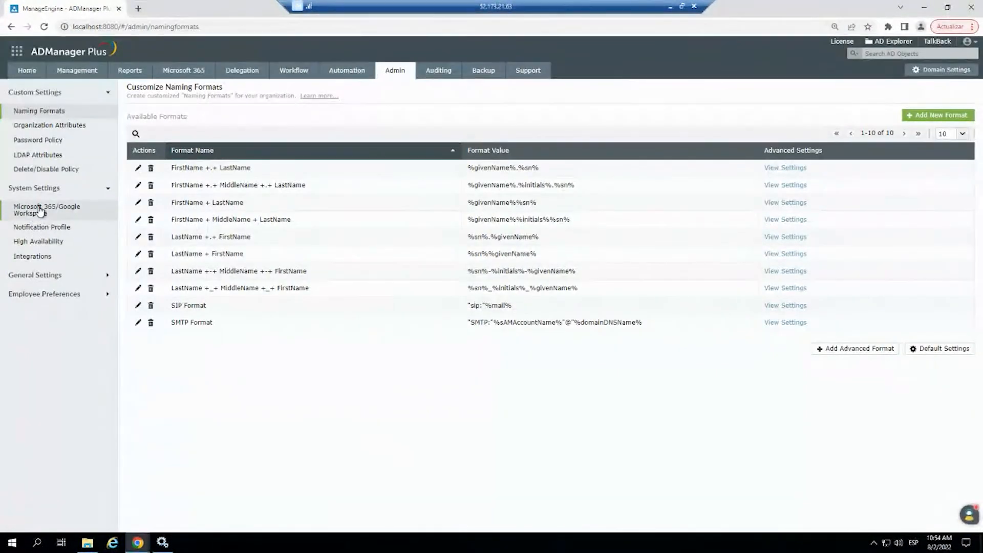
left_click(40, 211)
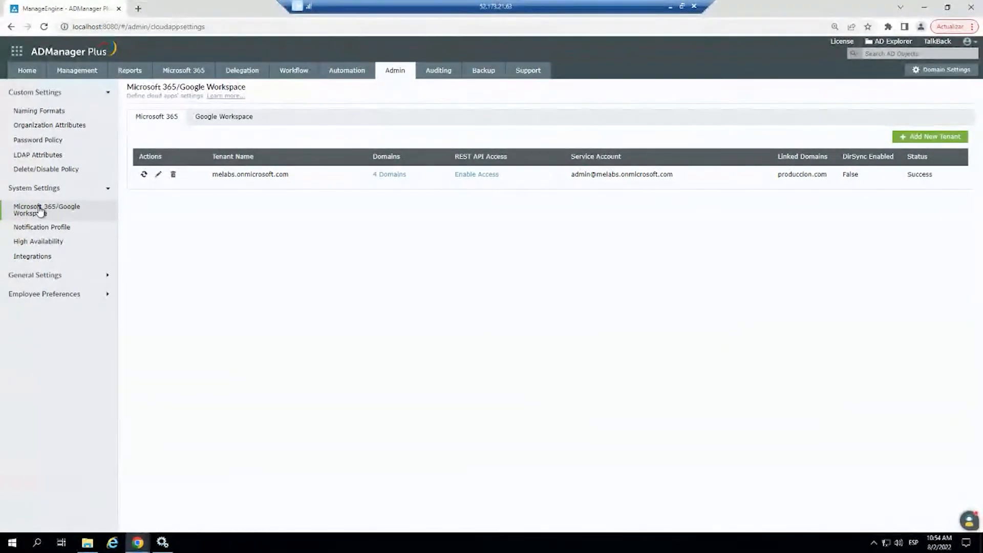
left_click(223, 120)
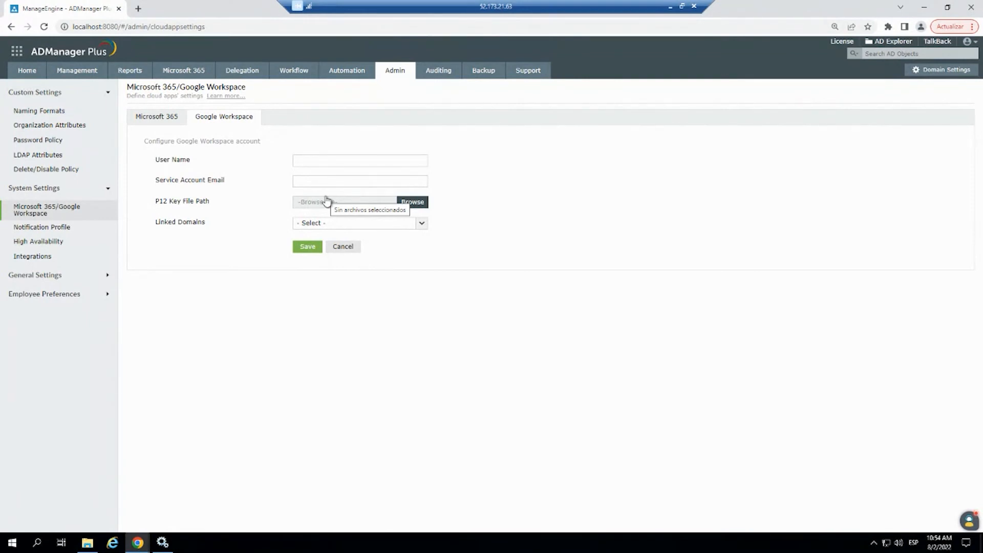
- Read the Google Workspace help document on creating a service account email and P12 file, and return to the settings
left_click(223, 97)
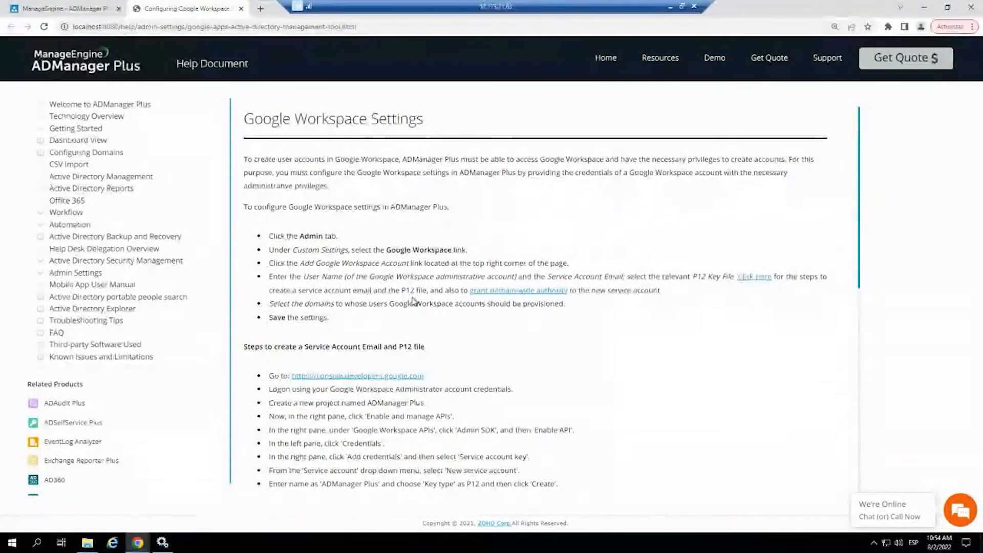
scroll(418, 291, "down", 1)
scroll(418, 292, "down", 4)
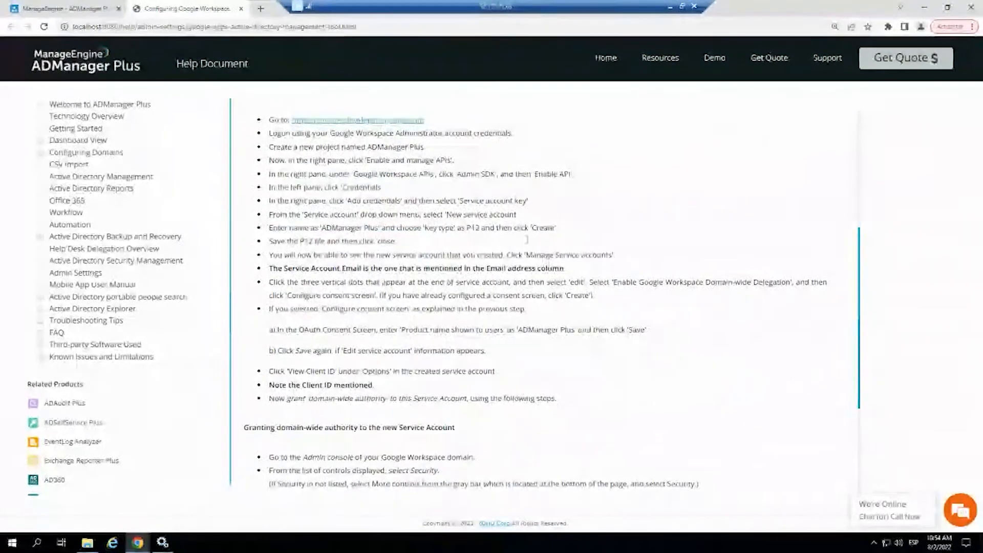
scroll(329, 281, "down", 3)
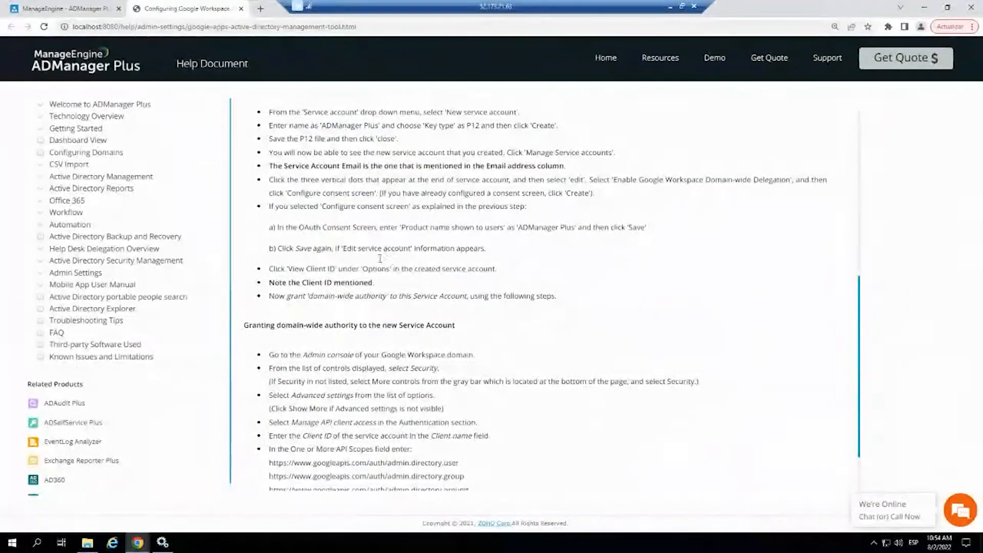
scroll(463, 328, "up", 10)
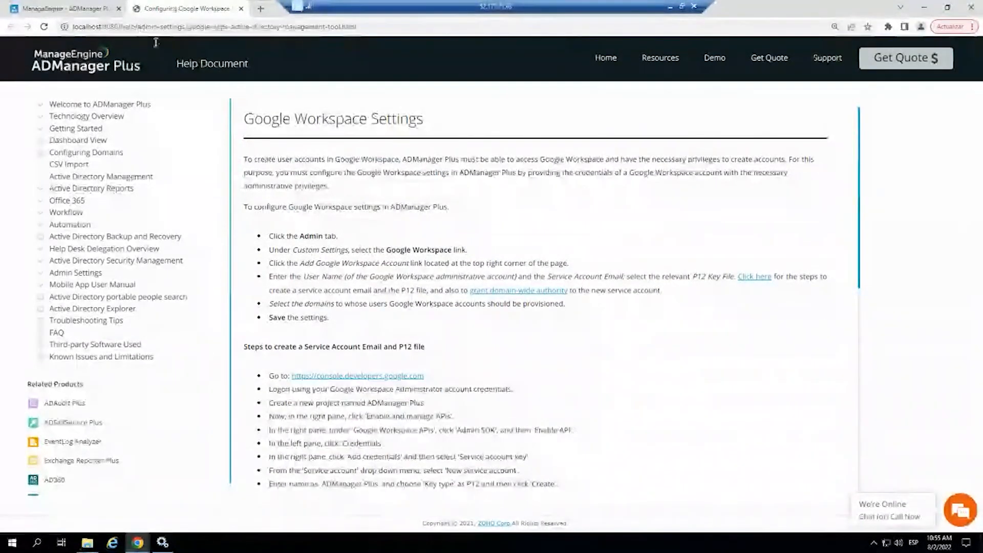
left_click(82, 9)
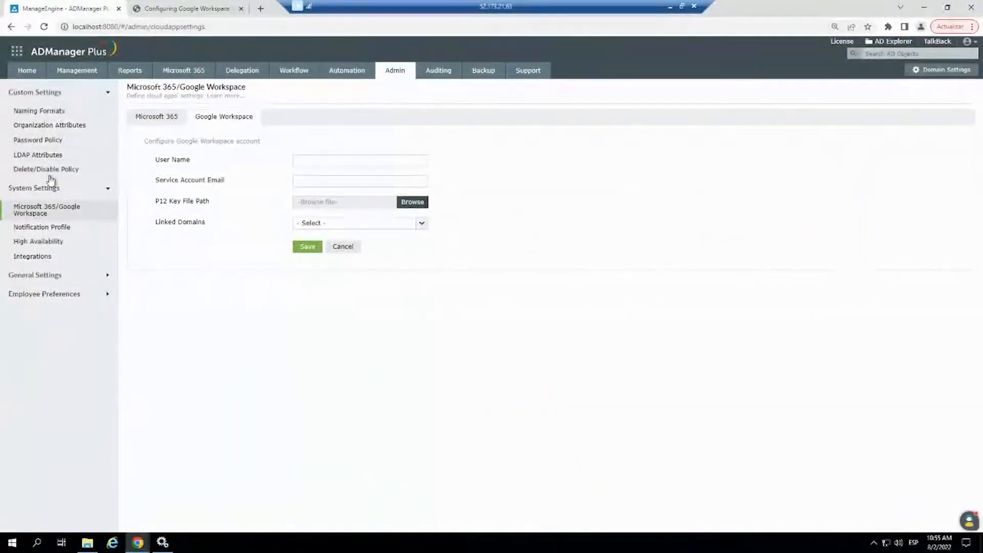
- Open a new user creation template for produccion.com from the list of user creation templates
left_click(77, 72)
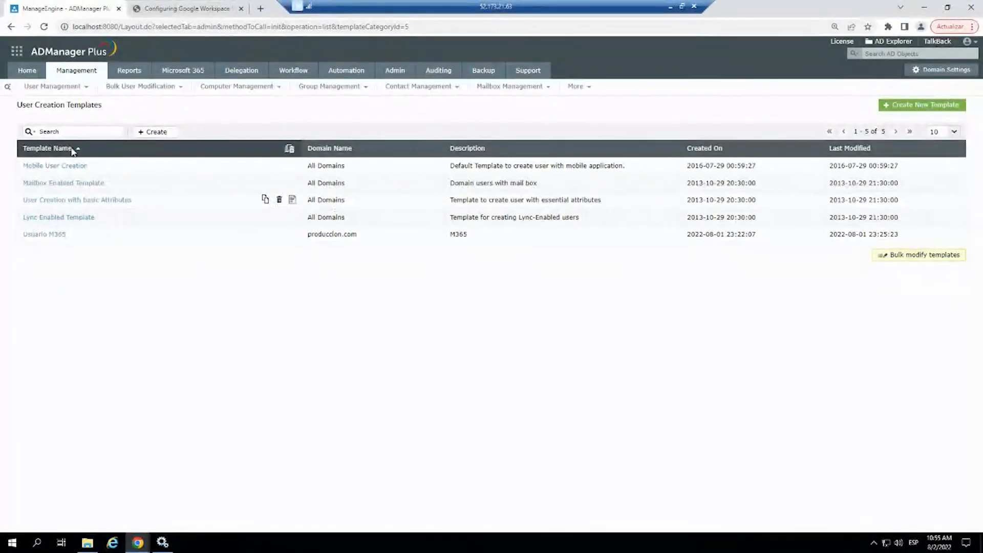
left_click(911, 106)
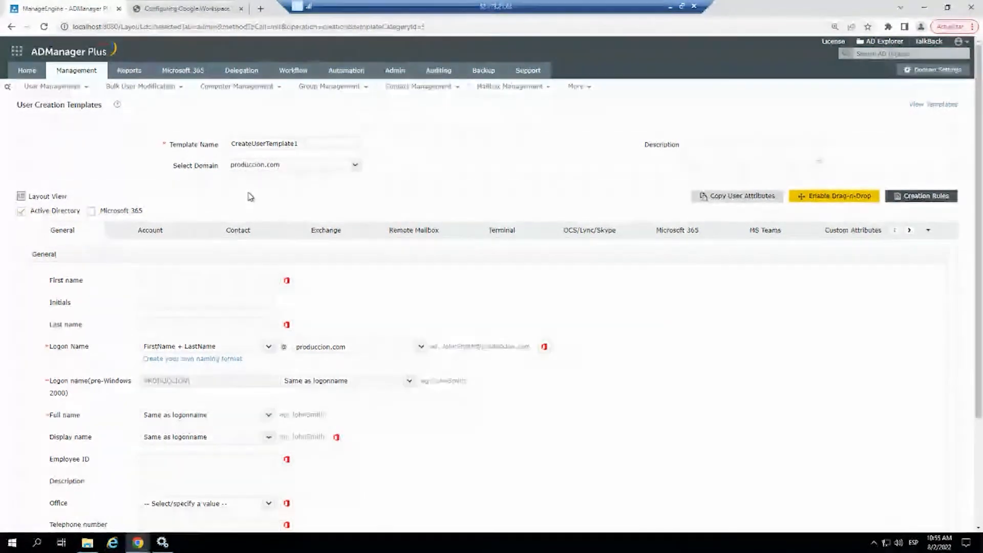
- View the Business Workflow stages, check the home dashboard, and return to the Business Workflow configuration
left_click(296, 72)
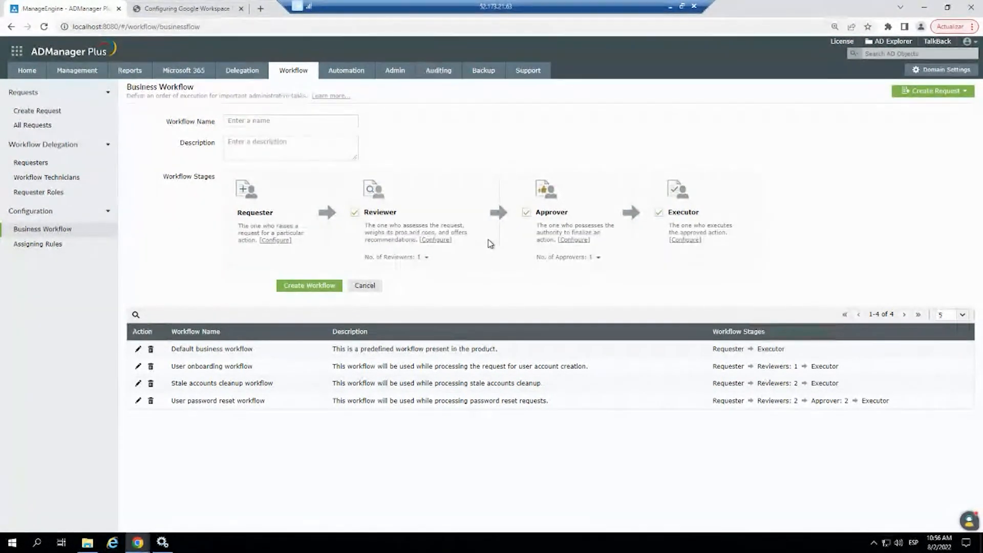
left_click(39, 77)
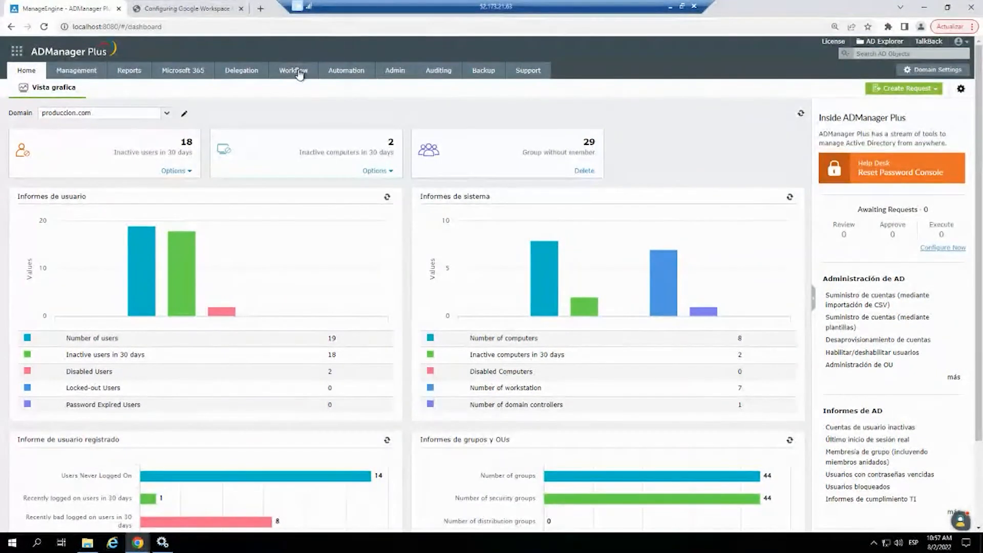
left_click(299, 73)
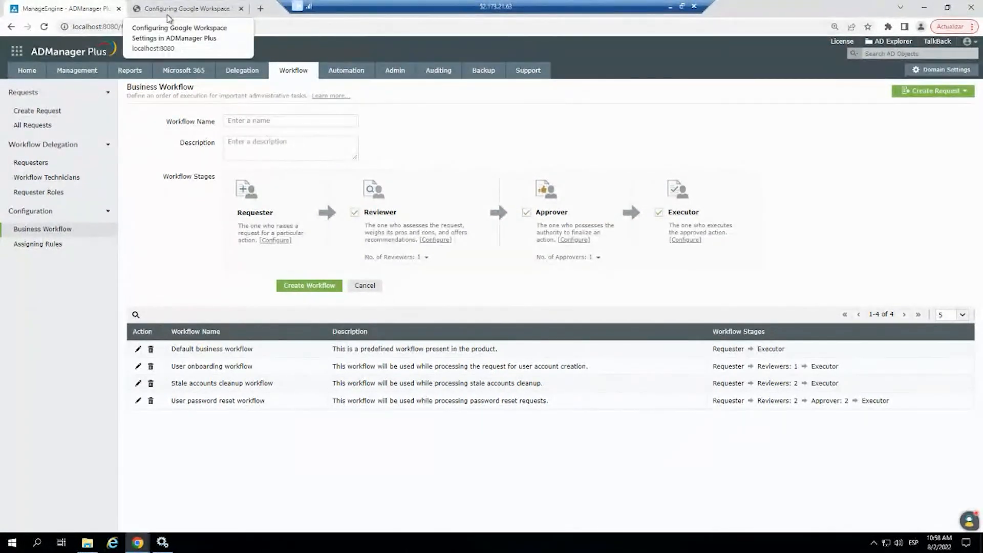
- Open the ADManager Plus login page at localhost:8080 in an incognito window
key("ctrl+shift+n")
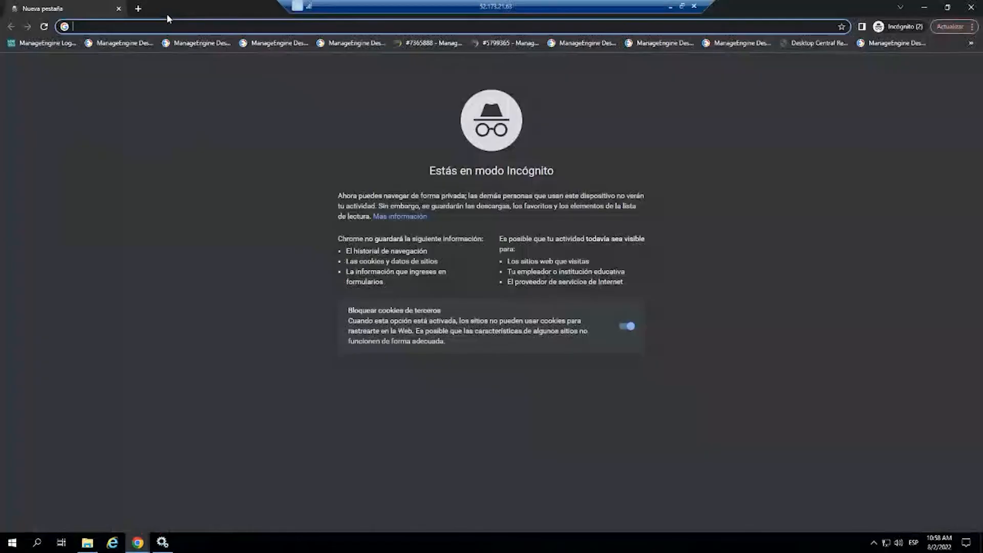
type("lo")
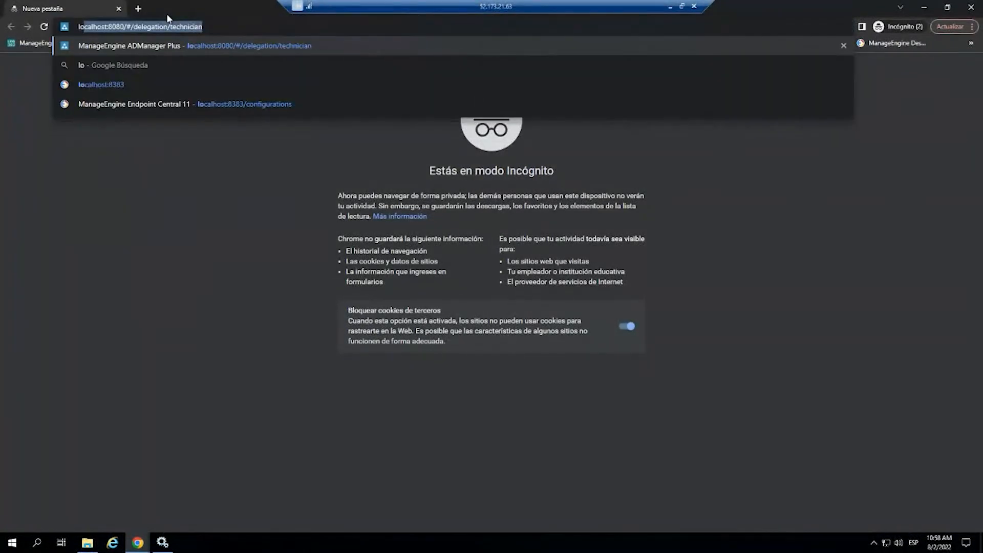
type("calhost:8080/#")
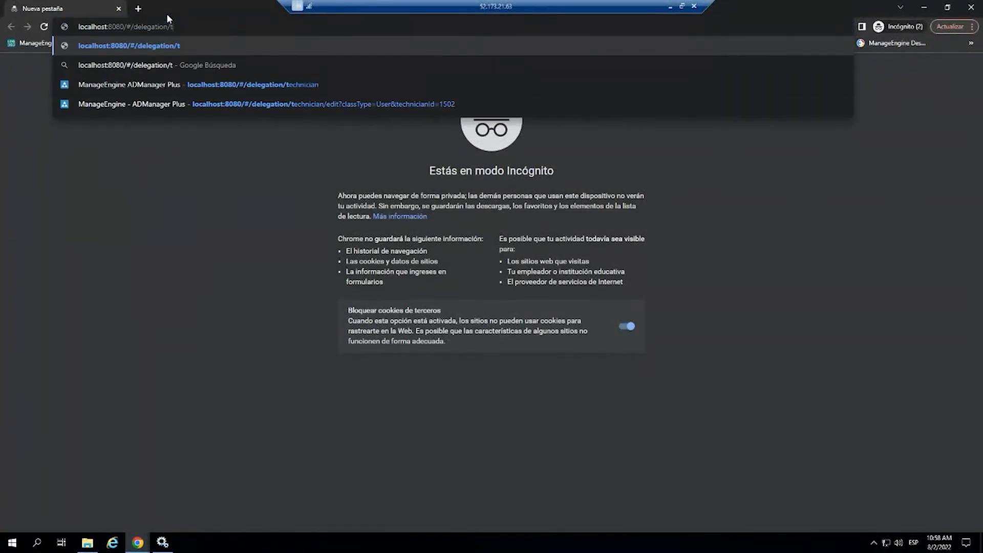
key("BackSpace")
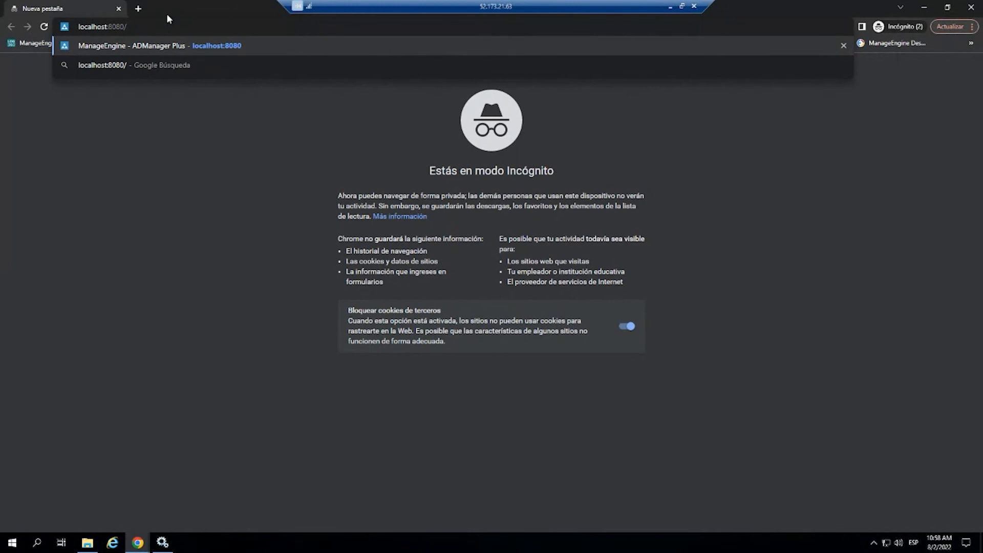
key("Return")
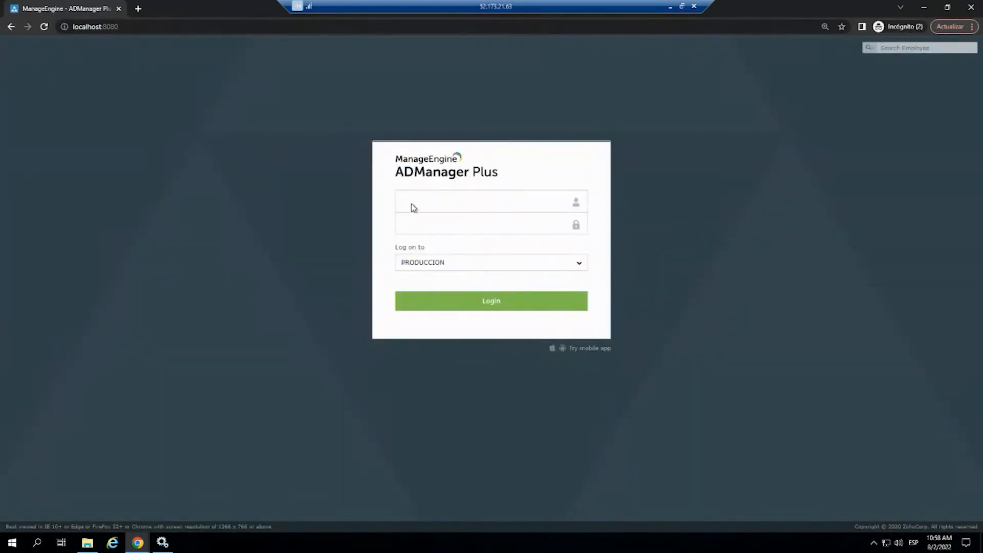
- Log on to the PRODUCCION domain with the technician's user name and password, view the delegated User Management options, and minimize the window
type("•••••••••")
key("Return")
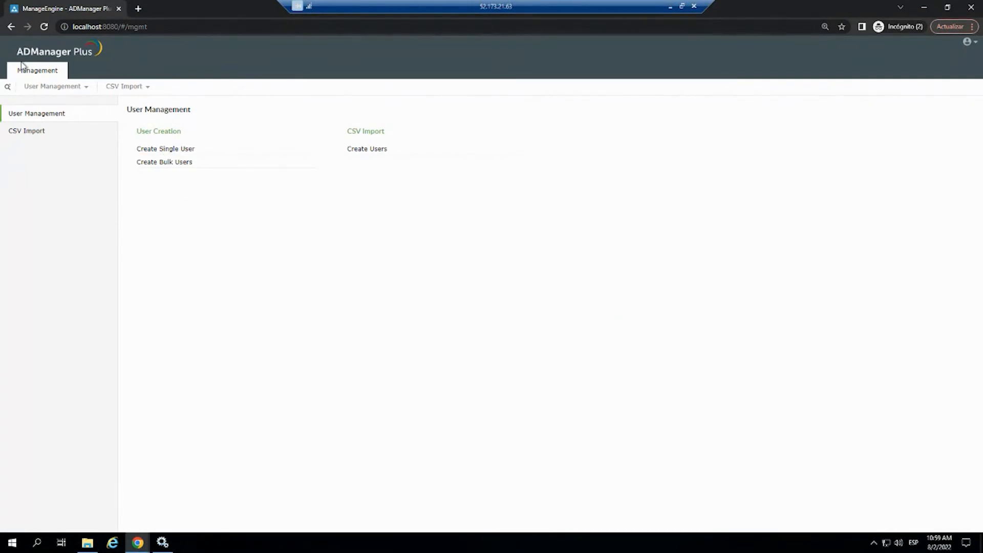
left_click(92, 92)
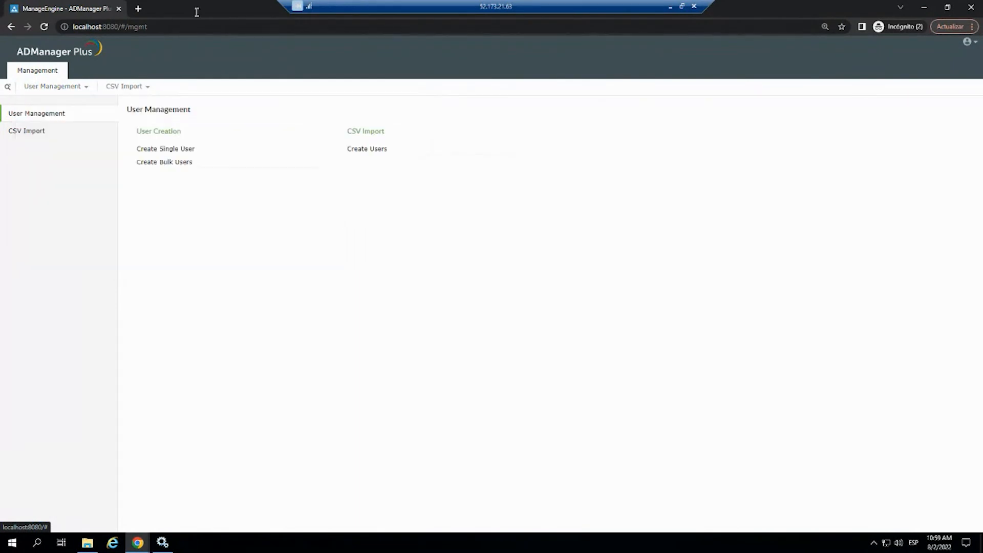
left_click(924, 7)
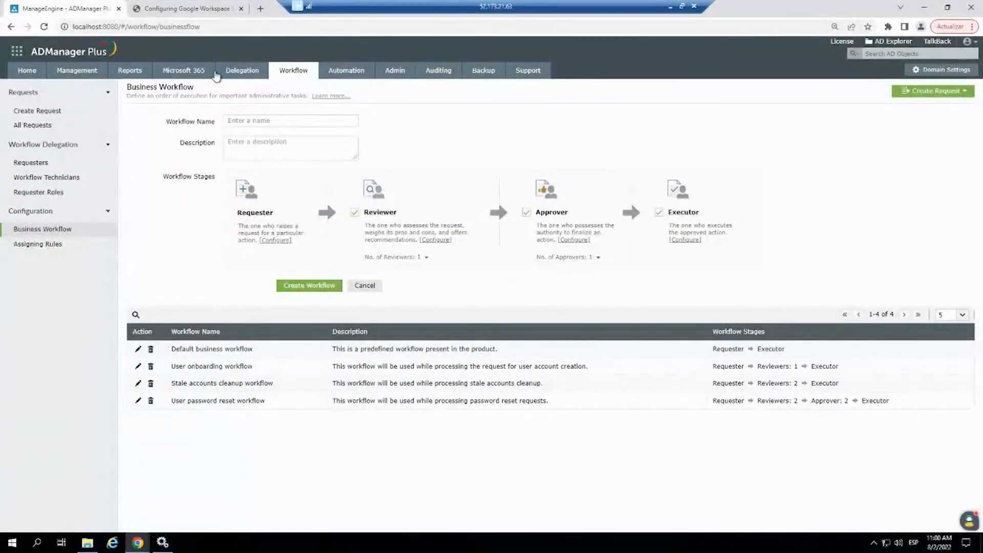
- Review the Microsoft 365 tenant entry and its linked domain in the admin system settings
left_click(398, 75)
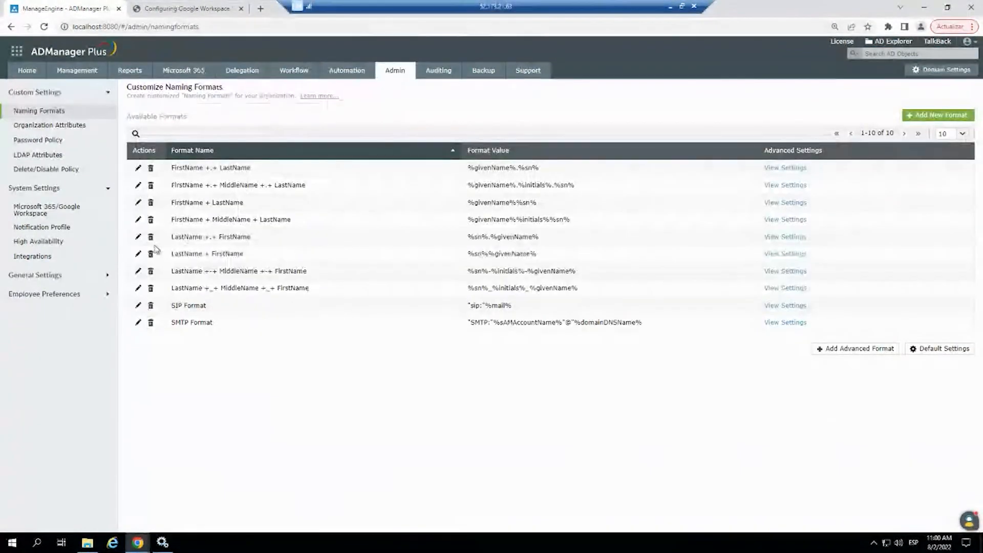
left_click(46, 210)
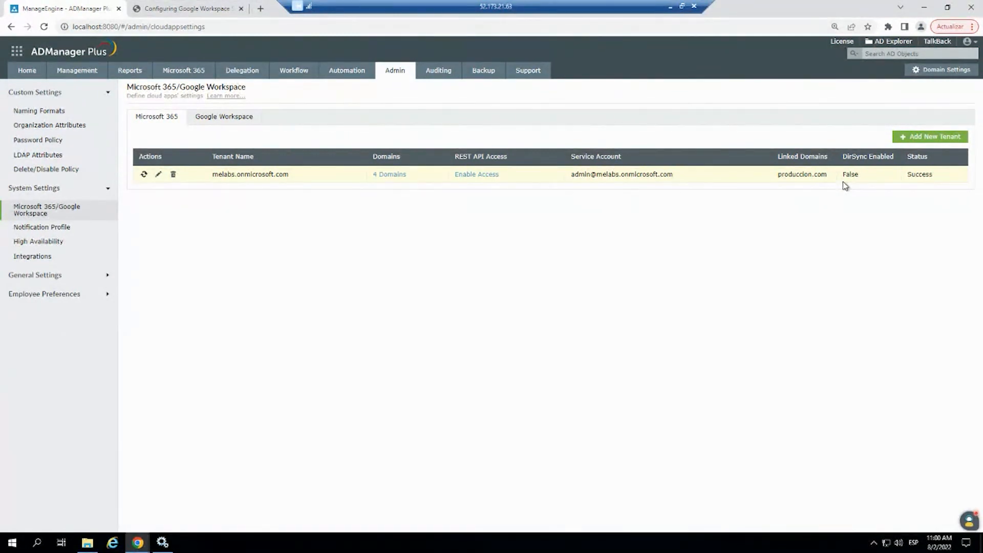
- Generate the Licensed Users report from the Microsoft 365 license reports for the configured tenant account
left_click(201, 73)
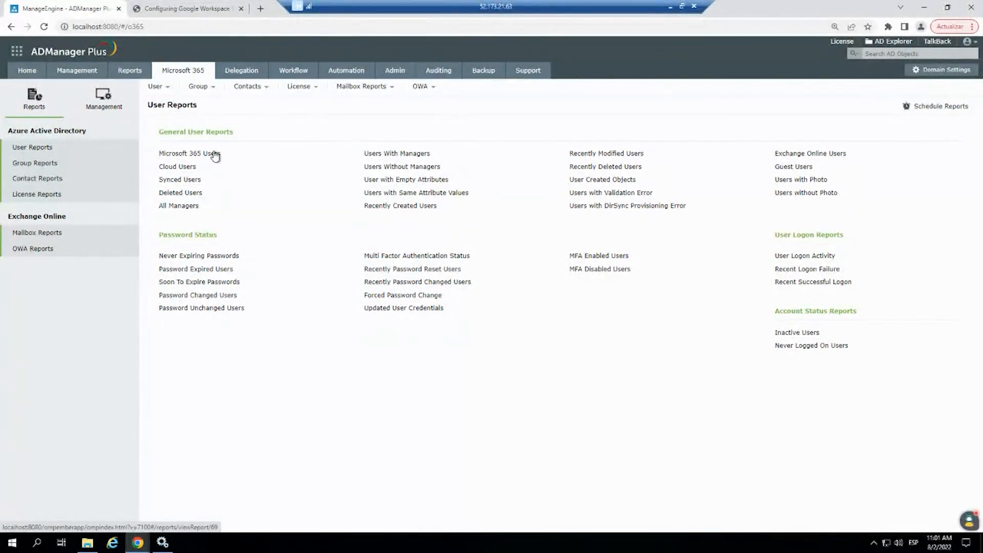
left_click(198, 158)
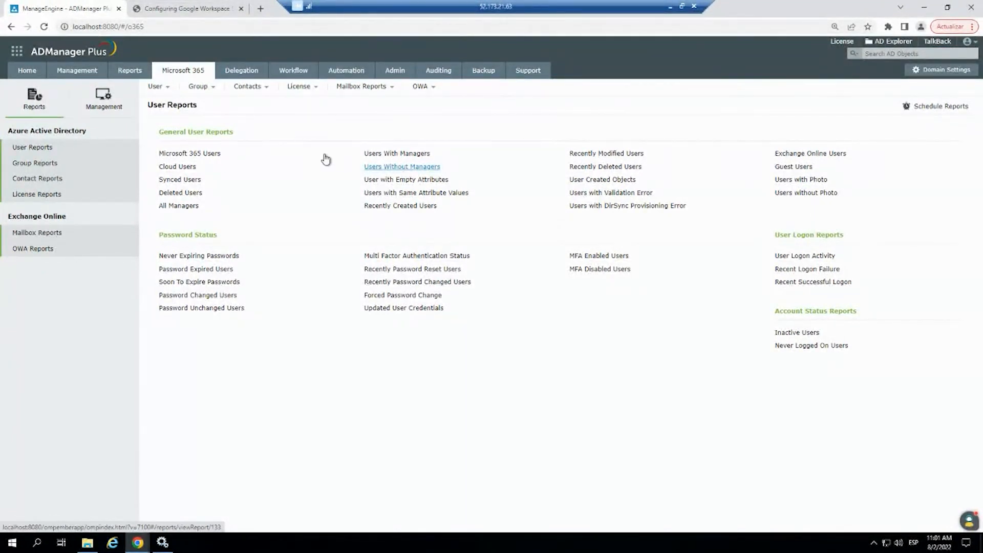
left_click(36, 195)
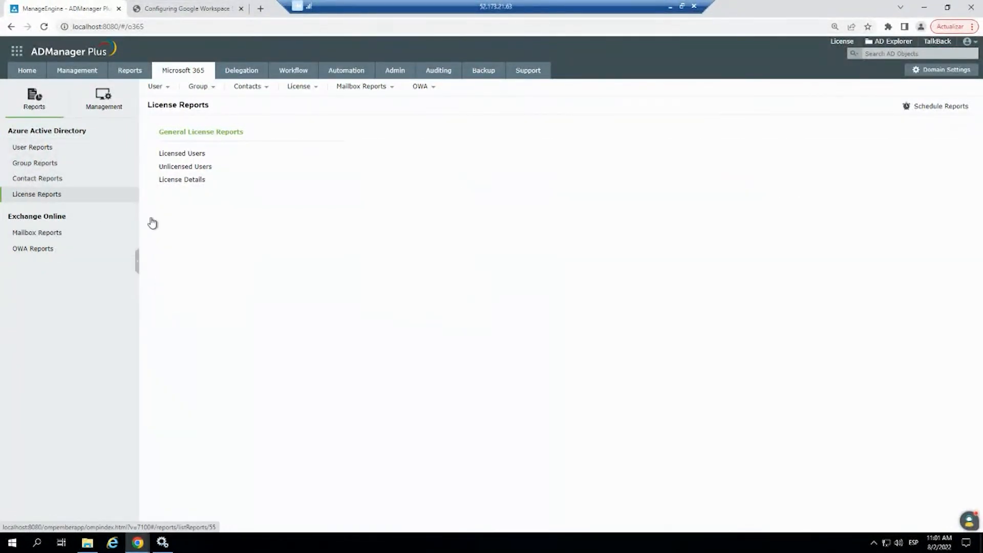
left_click(193, 161)
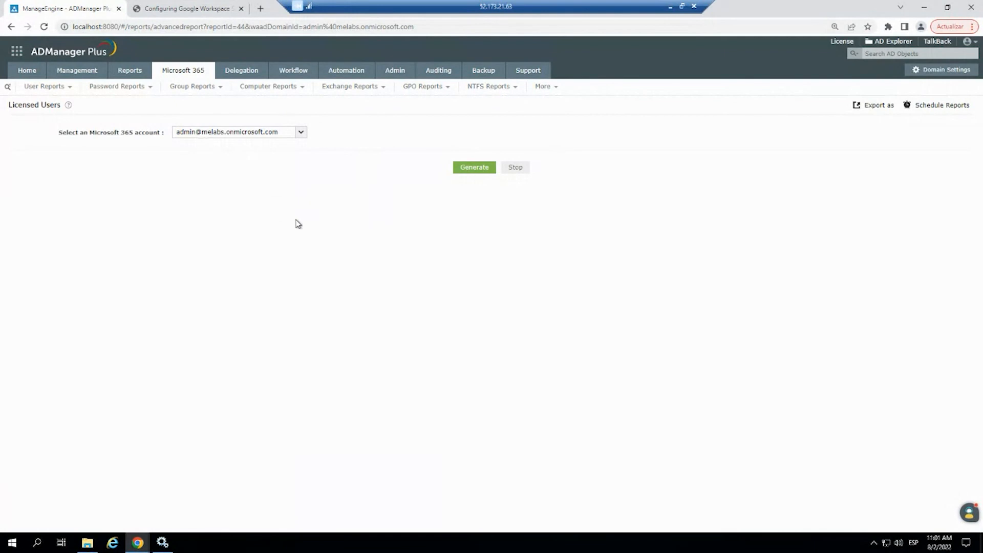
left_click(473, 170)
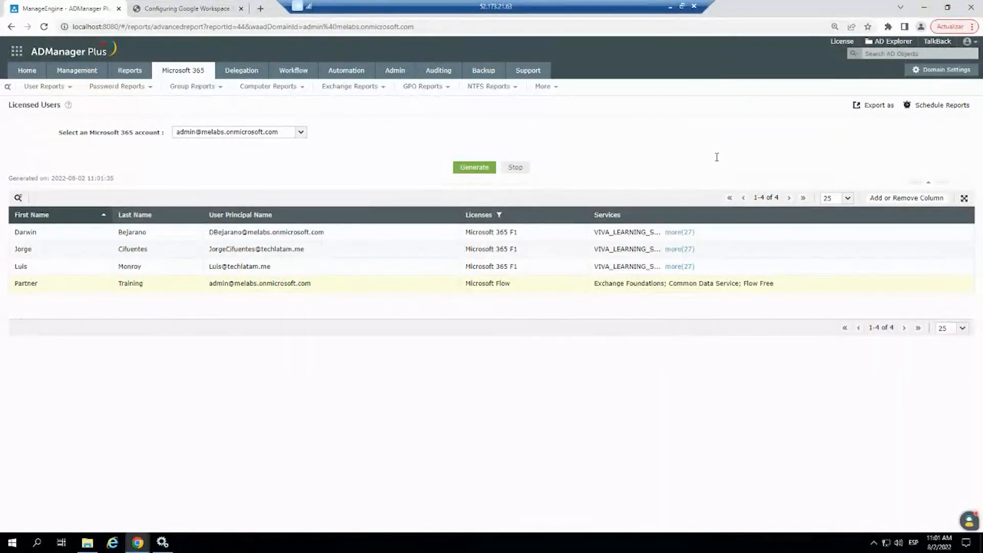
- Examine the full list of services under the first listed user's Microsoft 365 F1 license and close it
left_click(679, 233)
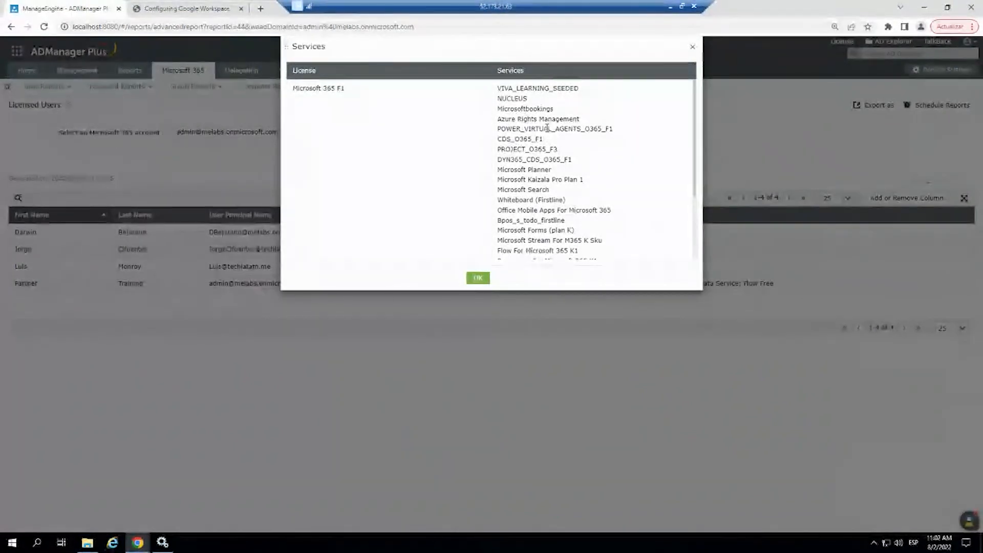
scroll(543, 154, "down", 3)
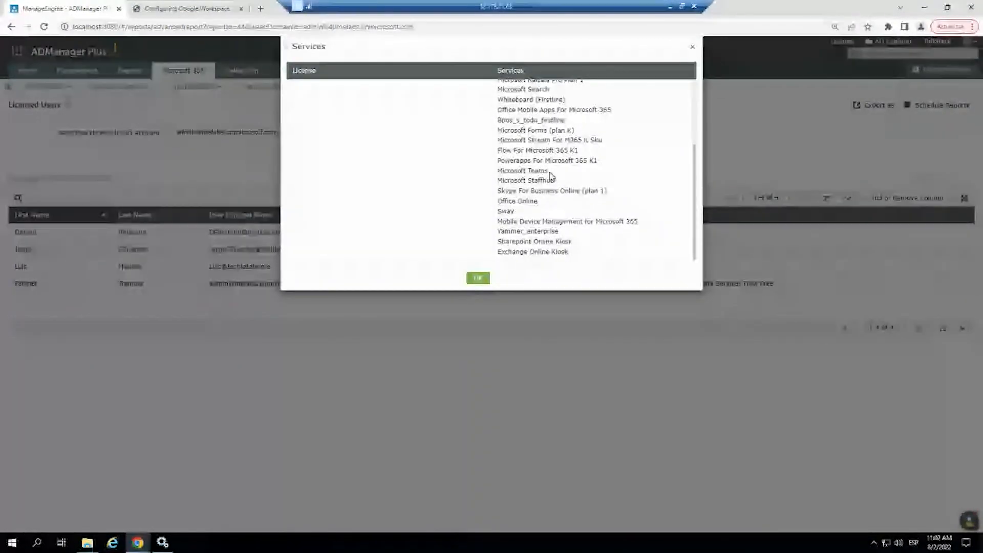
left_click(478, 278)
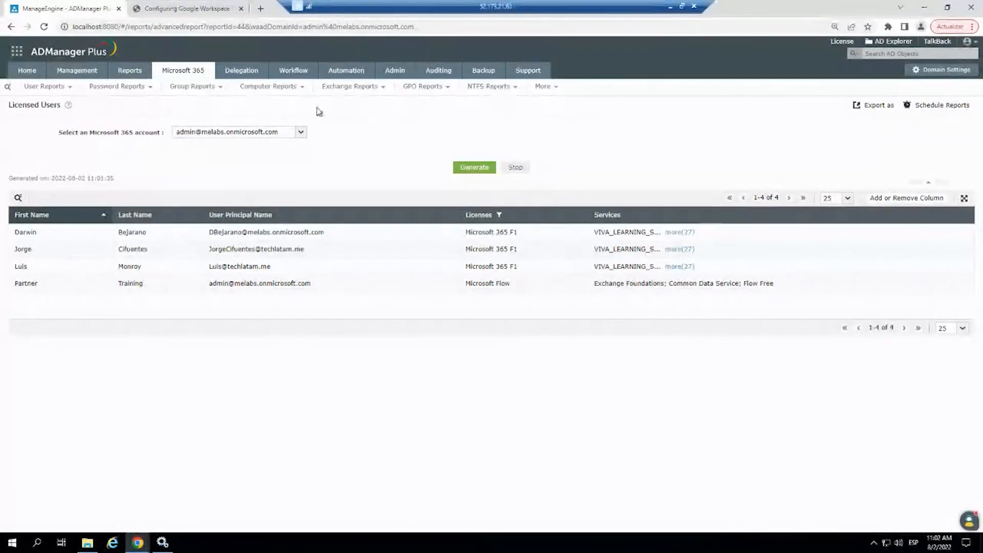
- Open the Integrations page in the admin system settings
left_click(401, 74)
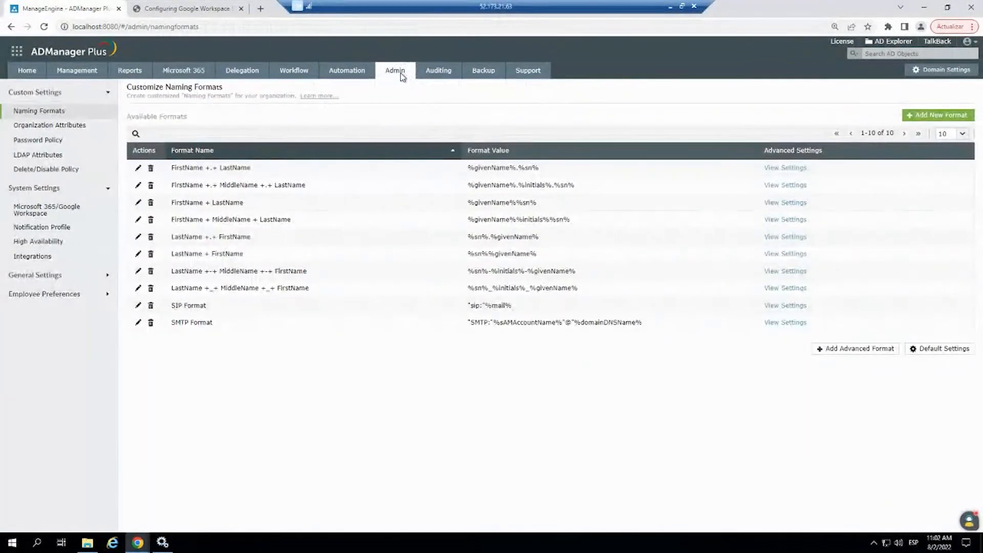
left_click(39, 258)
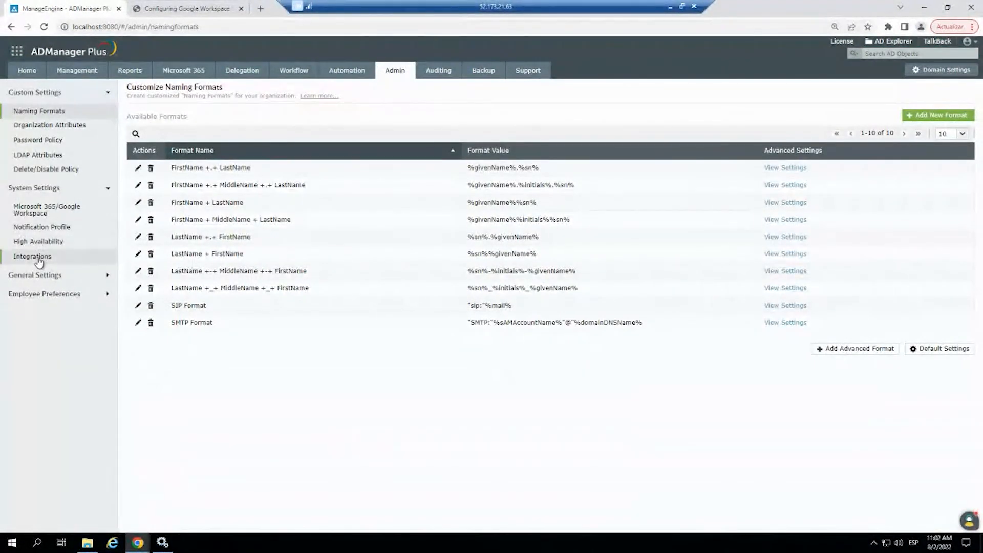